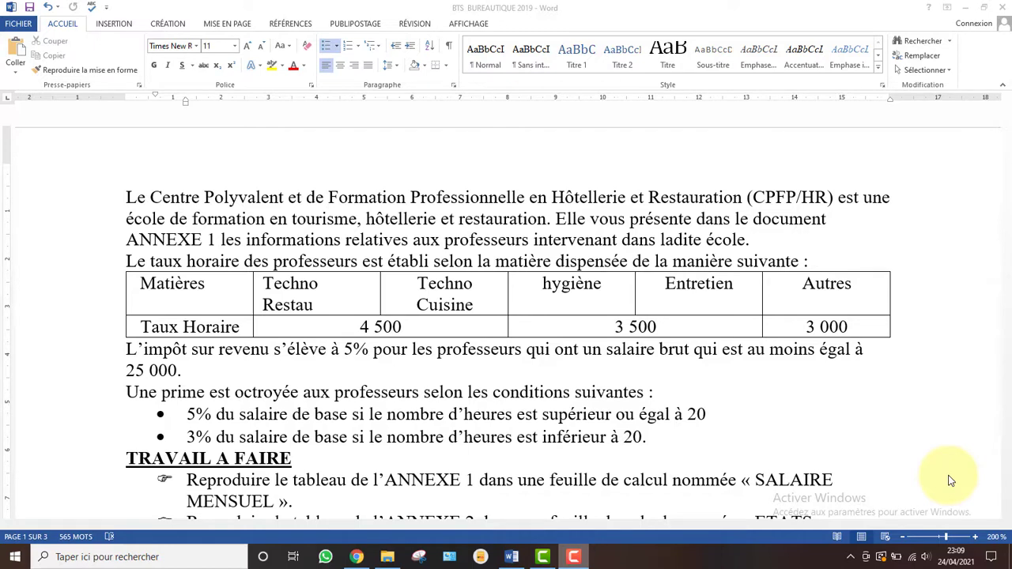
Read through the BTS BUREAUTIQUE 2019 exam document, from the pay rules to the annexes, and review the TRAVAIL A FAIRE task list
{"action": "left_click", "coordinate": [696, 281]}
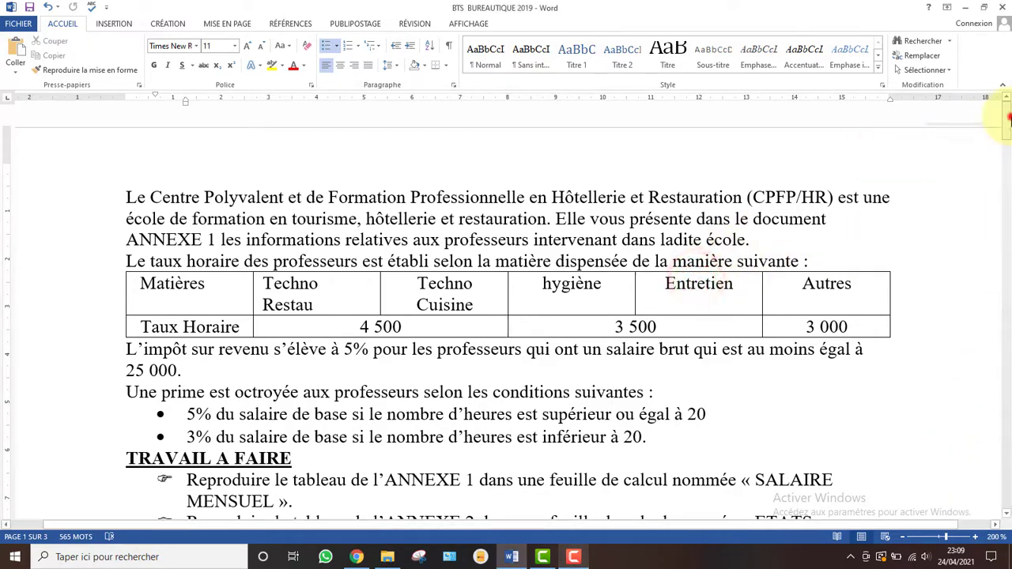
{"action": "left_click_drag", "start_coordinate": [1007, 117], "coordinate": [1005, 141]}
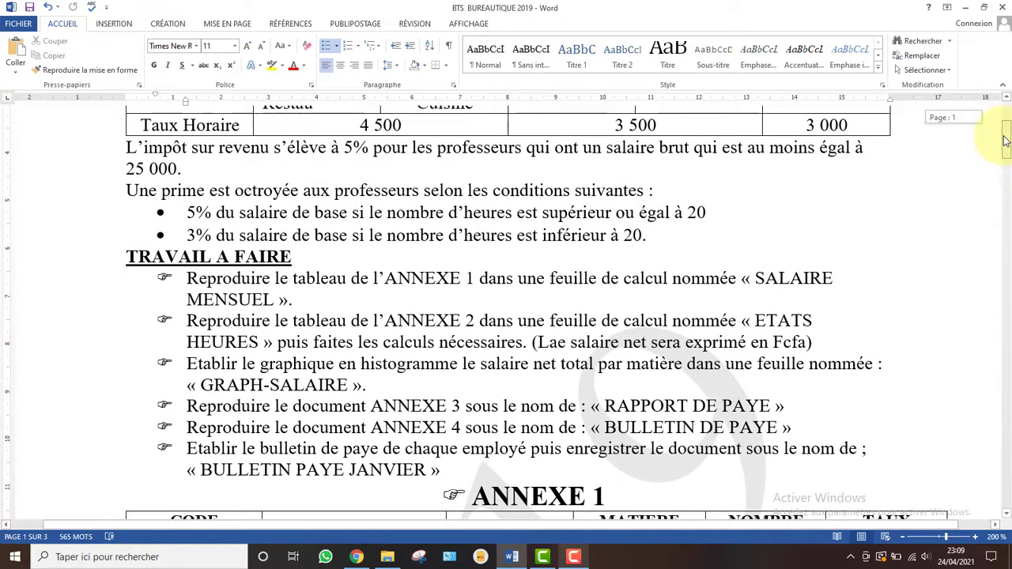
{"action": "left_click_drag", "start_coordinate": [1005, 150], "coordinate": [984, 277]}
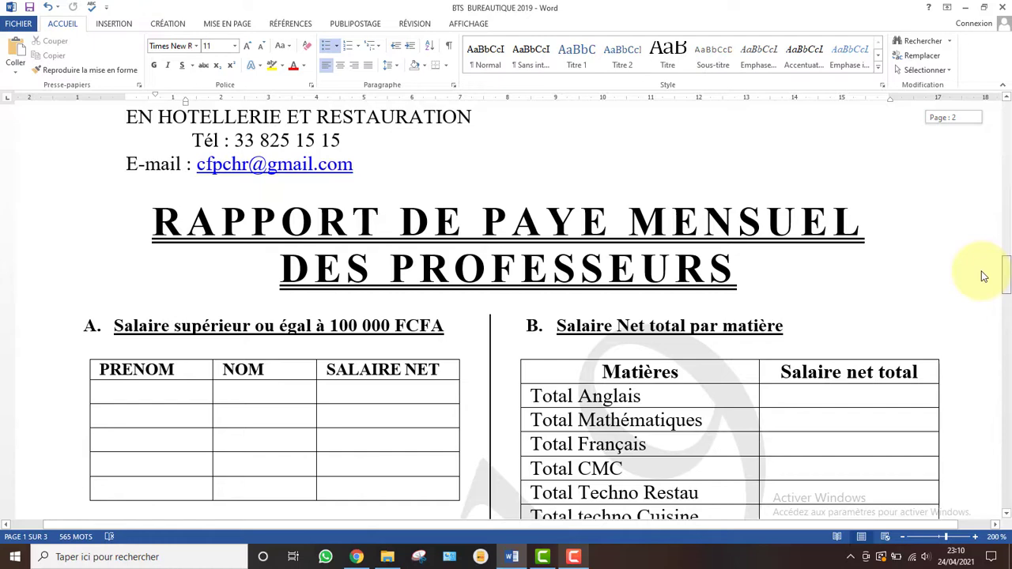
{"action": "left_click_drag", "start_coordinate": [984, 276], "coordinate": [1001, 471]}
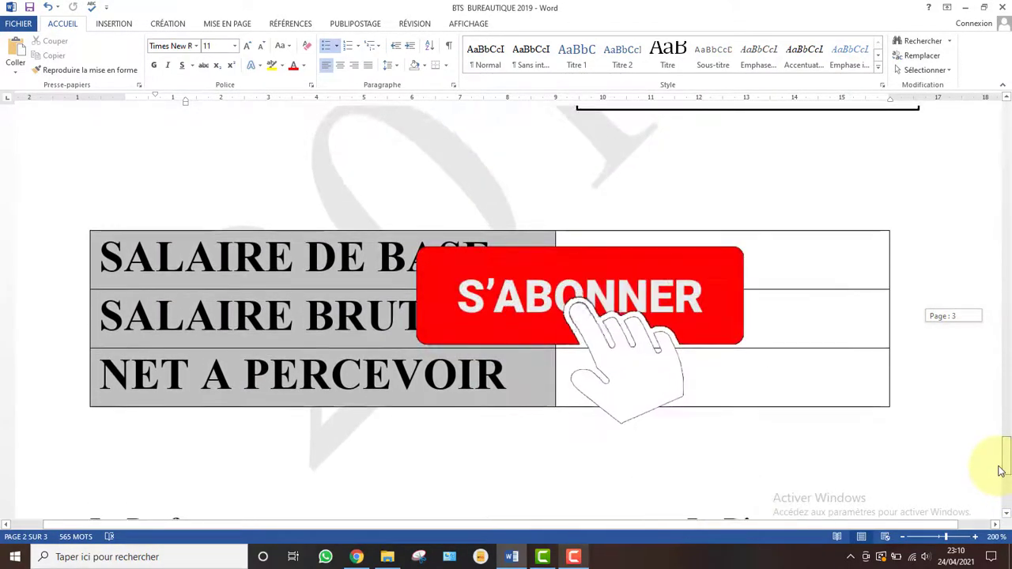
{"action": "left_click_drag", "start_coordinate": [1000, 471], "coordinate": [995, 151]}
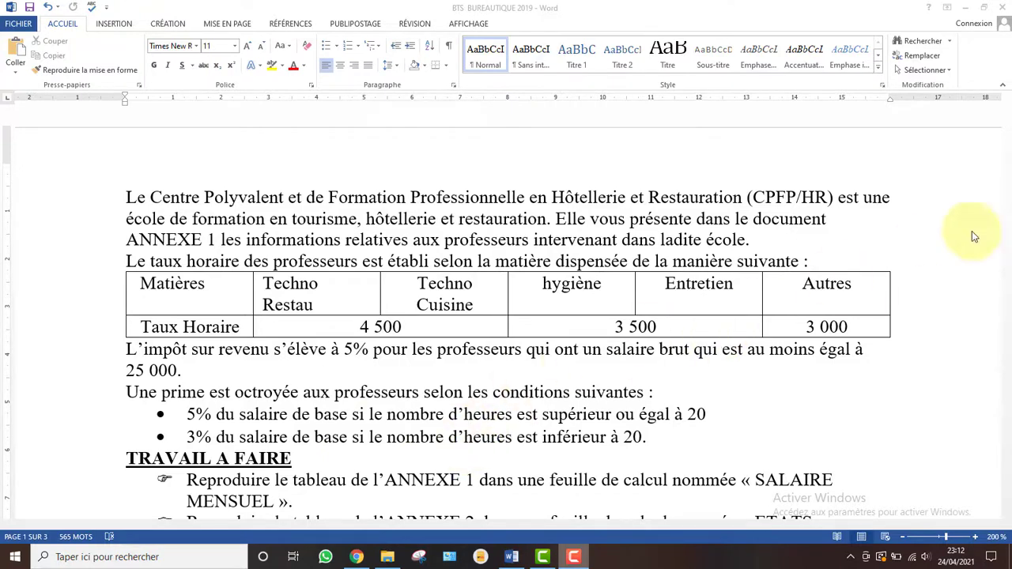
{"action": "left_click", "coordinate": [510, 367]}
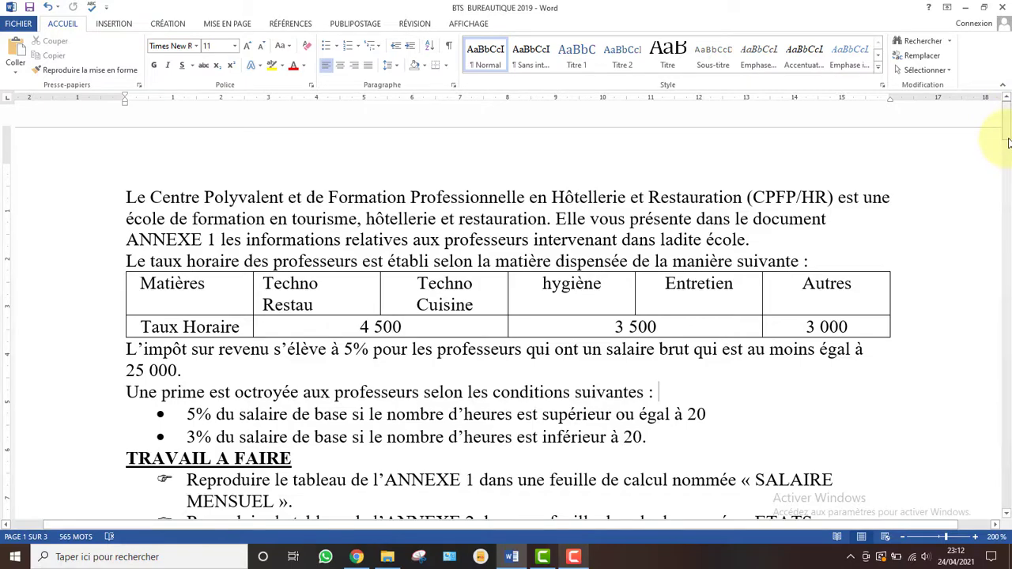
{"action": "left_click_drag", "start_coordinate": [1008, 142], "coordinate": [1007, 188]}
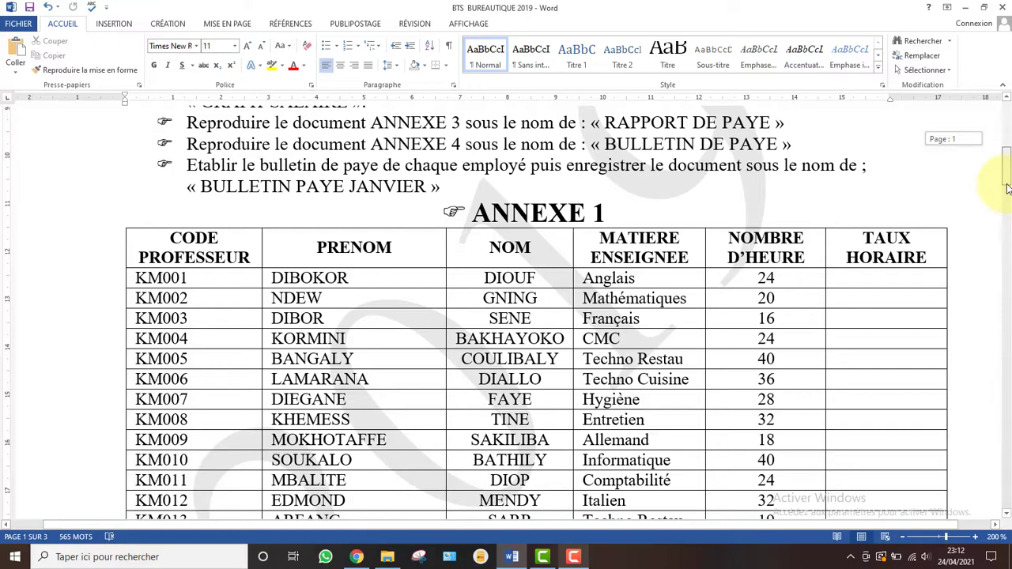
{"action": "left_click_drag", "start_coordinate": [1007, 188], "coordinate": [1004, 168]}
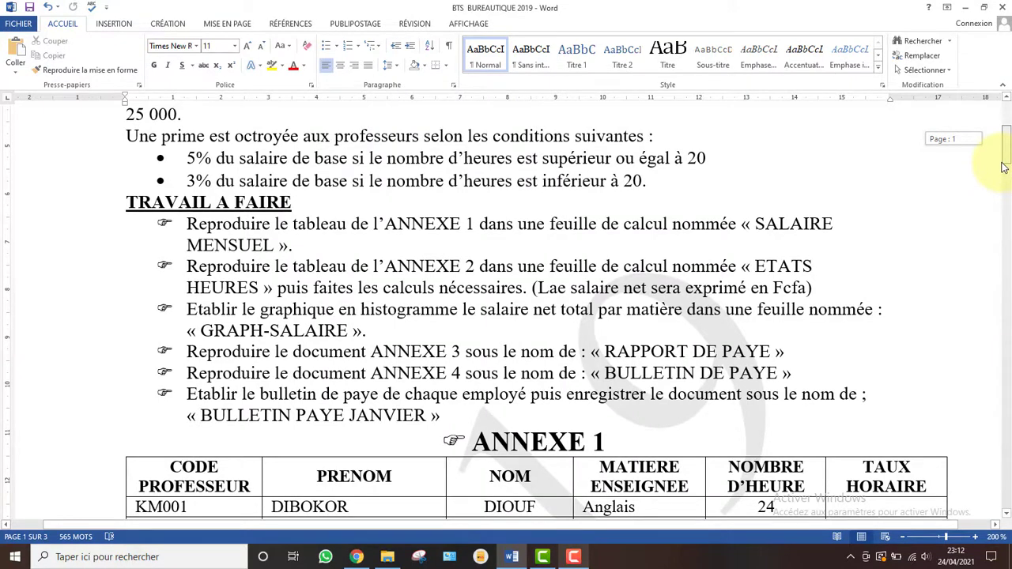
{"action": "left_click_drag", "start_coordinate": [1004, 167], "coordinate": [1004, 168]}
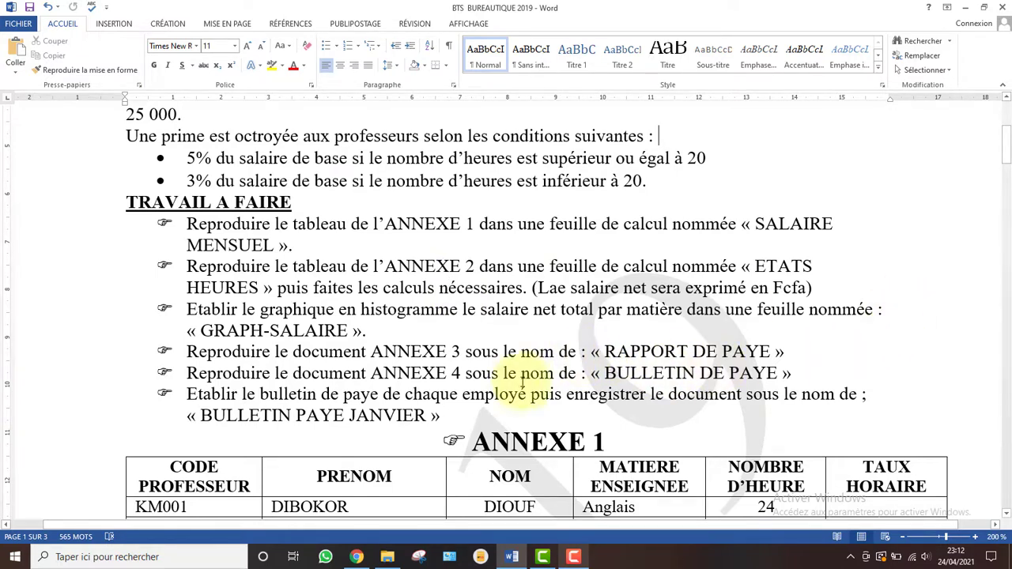
{"action": "double_click", "coordinate": [700, 400]}
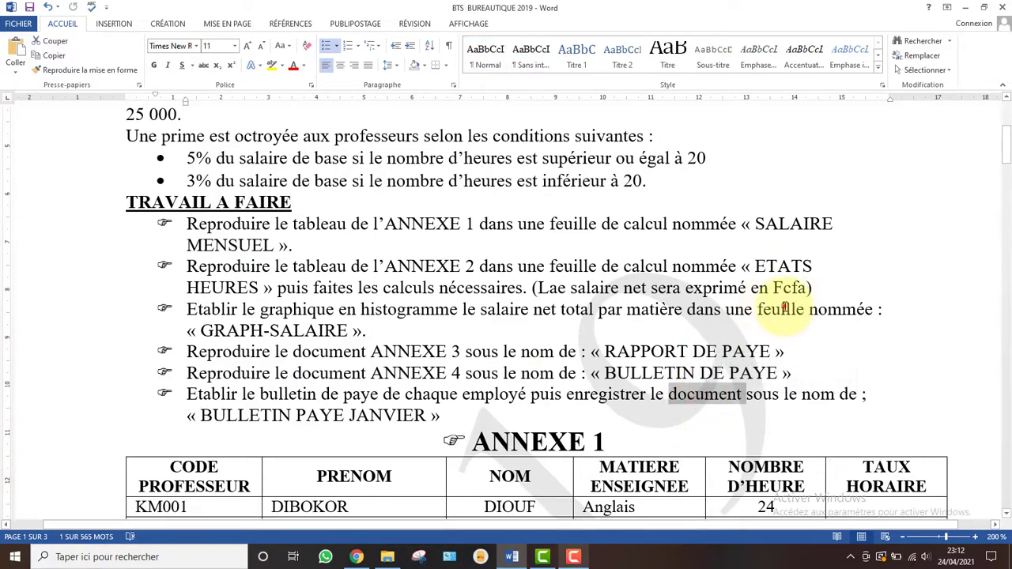
{"action": "double_click", "coordinate": [782, 309]}
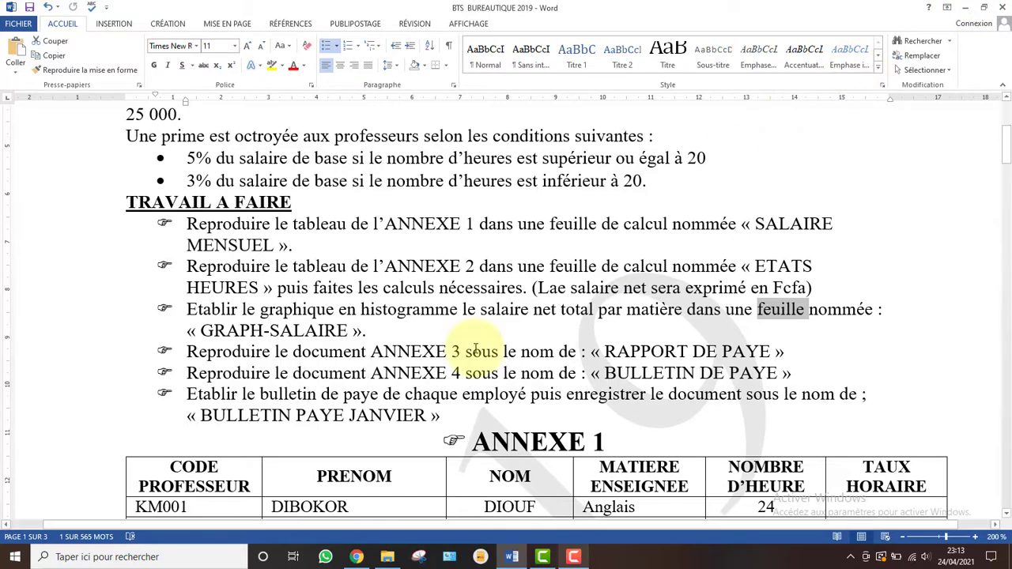
Switch from the Word document to the Windows desktop and create a folder named "bts 2019" there
{"action": "left_click", "coordinate": [963, 11]}
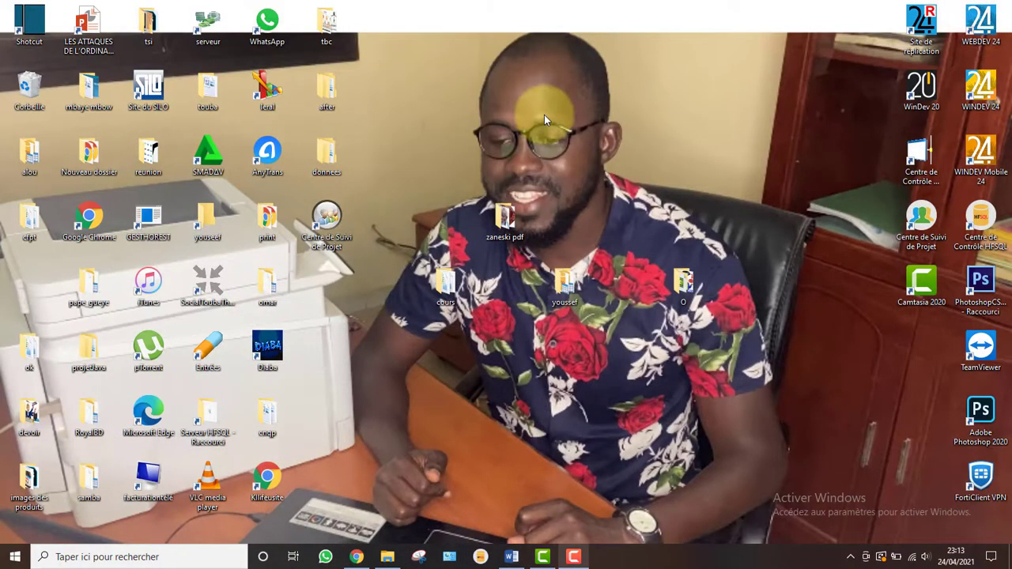
{"action": "right_click", "coordinate": [544, 117]}
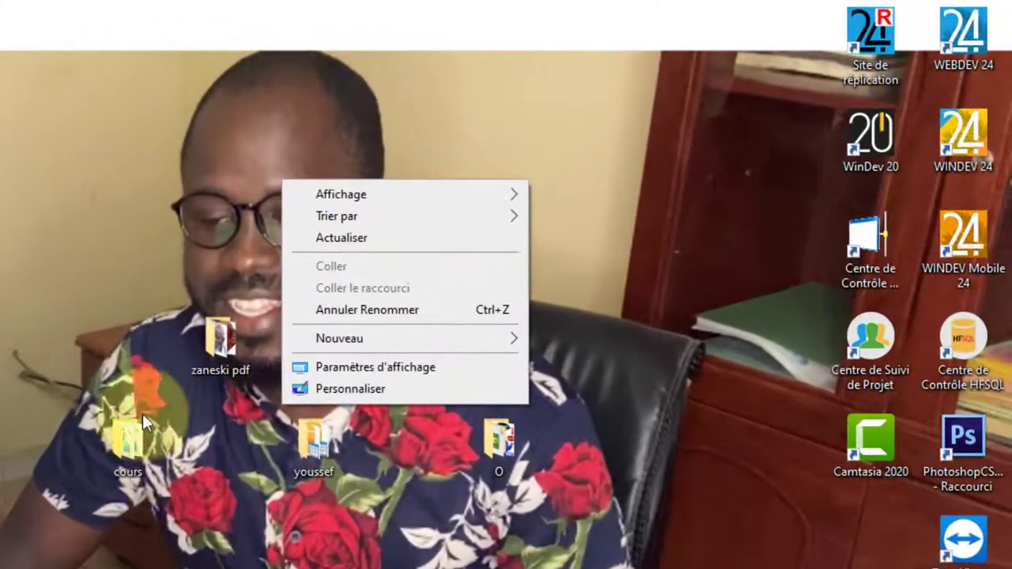
{"action": "left_click", "coordinate": [386, 338]}
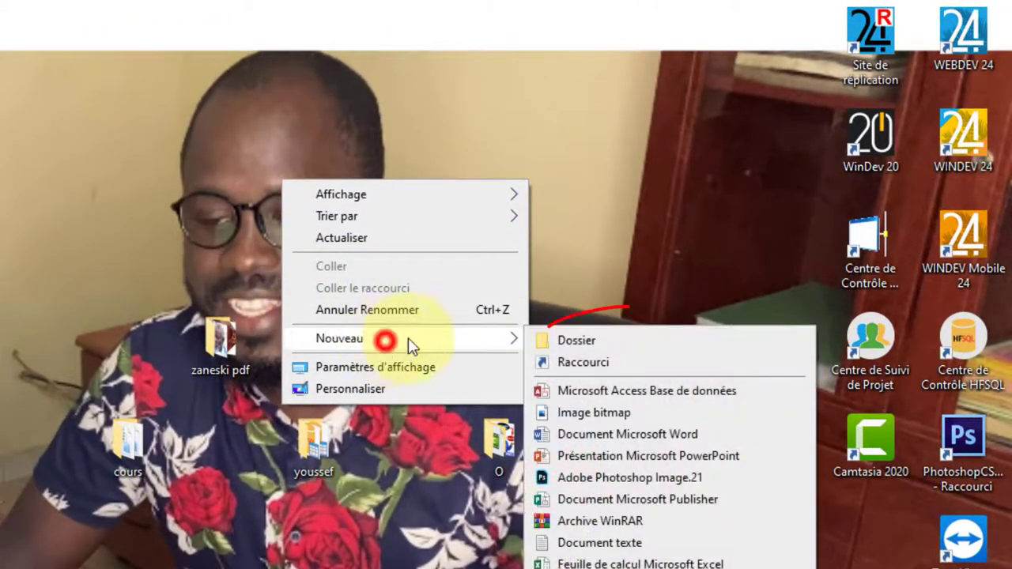
{"action": "left_click", "coordinate": [558, 342]}
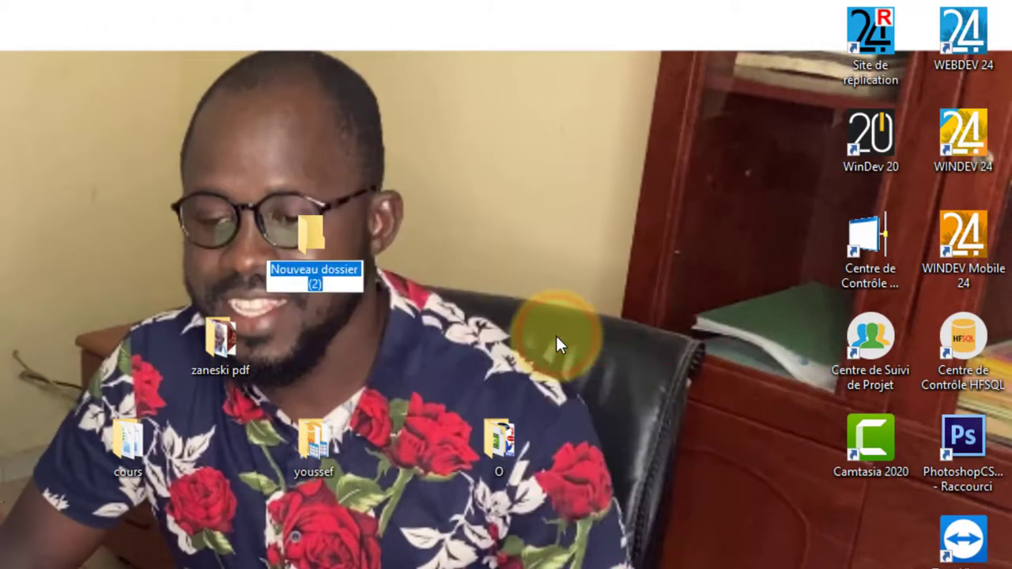
{"action": "type", "text": "bts 2019"}
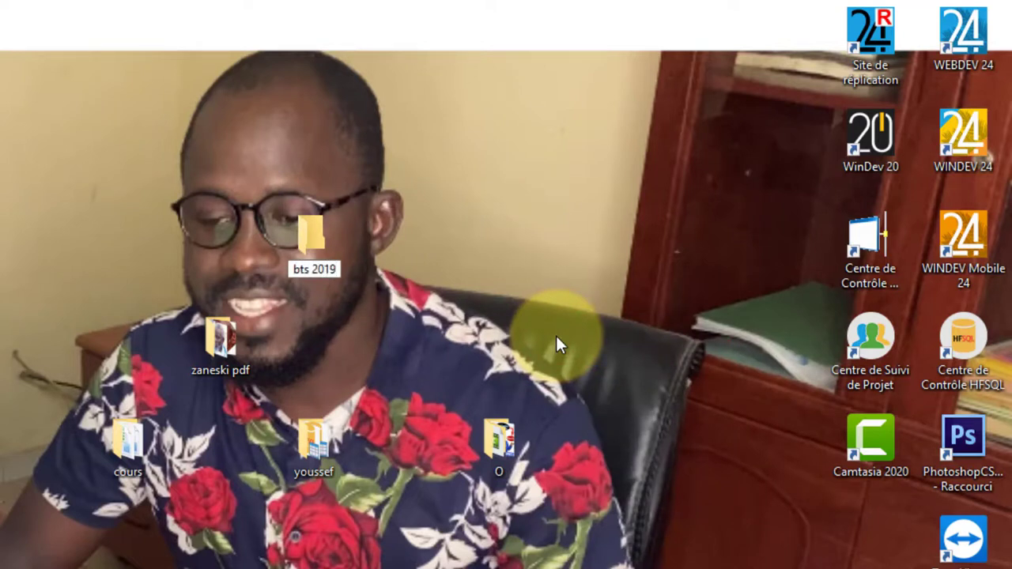
{"action": "left_click", "coordinate": [321, 216]}
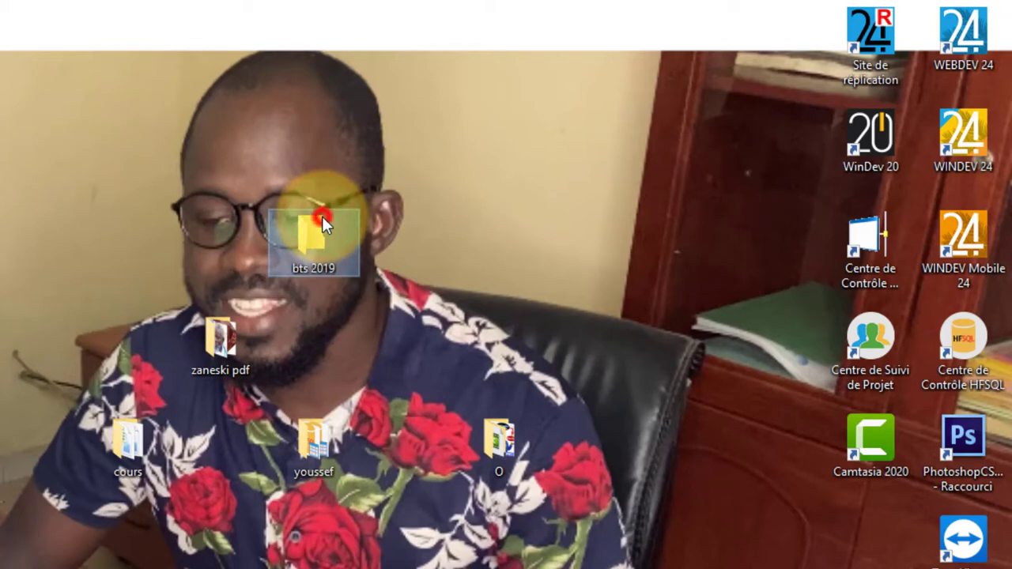
Open the "bts 2019" folder and create a Microsoft Excel workbook named "excel" in it
{"action": "double_click", "coordinate": [322, 215]}
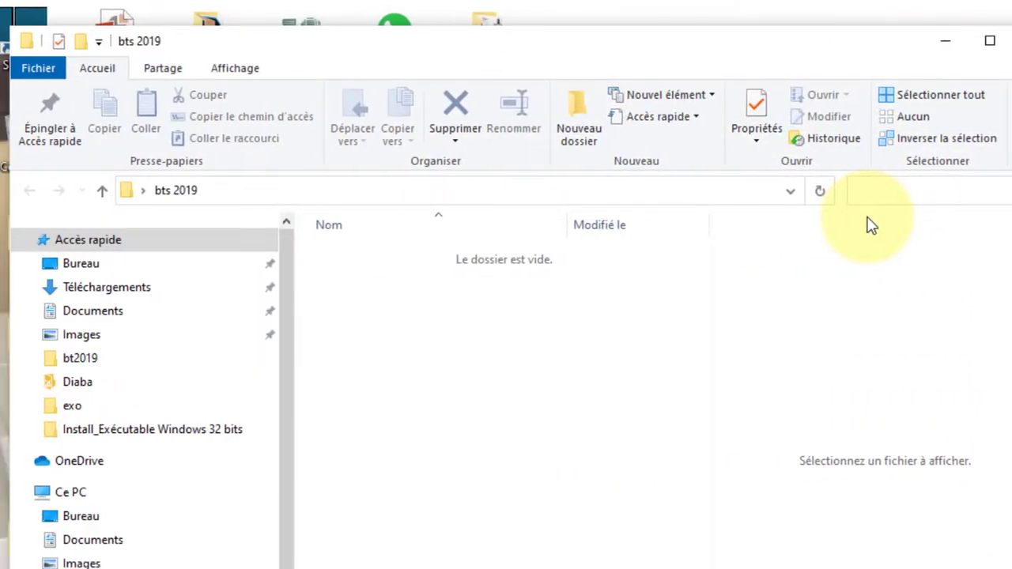
{"action": "right_click", "coordinate": [402, 314]}
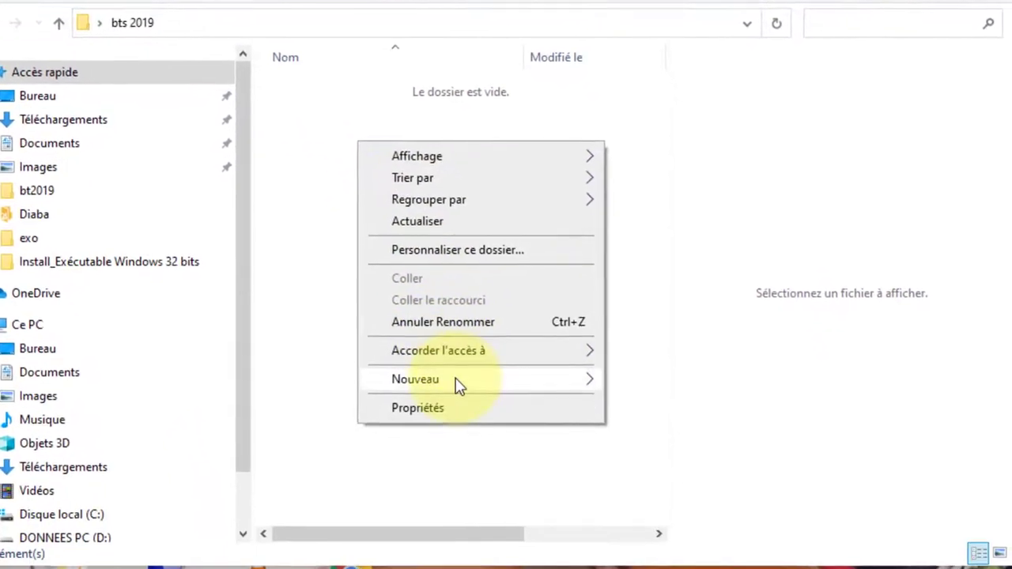
{"action": "left_click", "coordinate": [501, 546]}
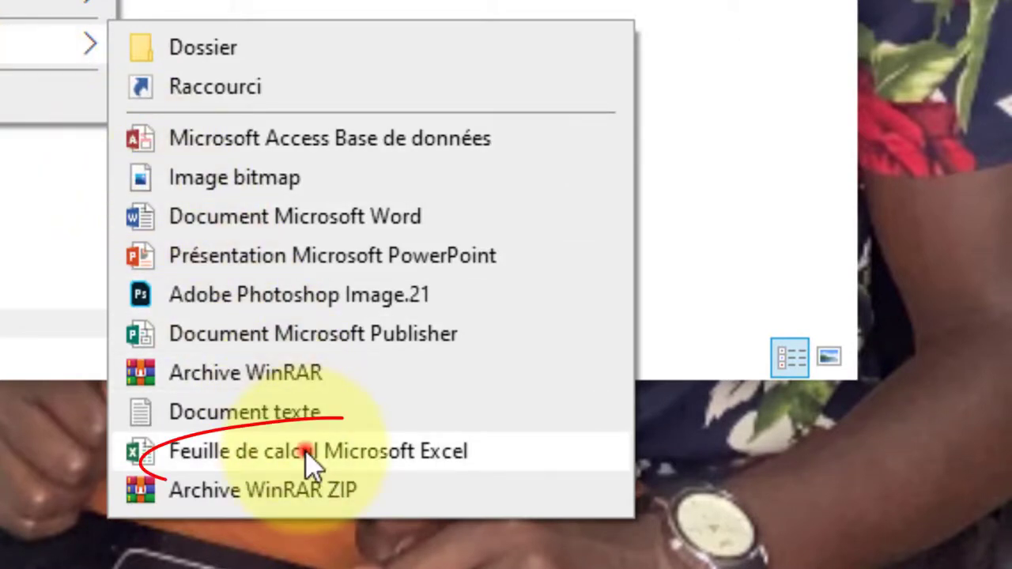
{"action": "left_click", "coordinate": [313, 465]}
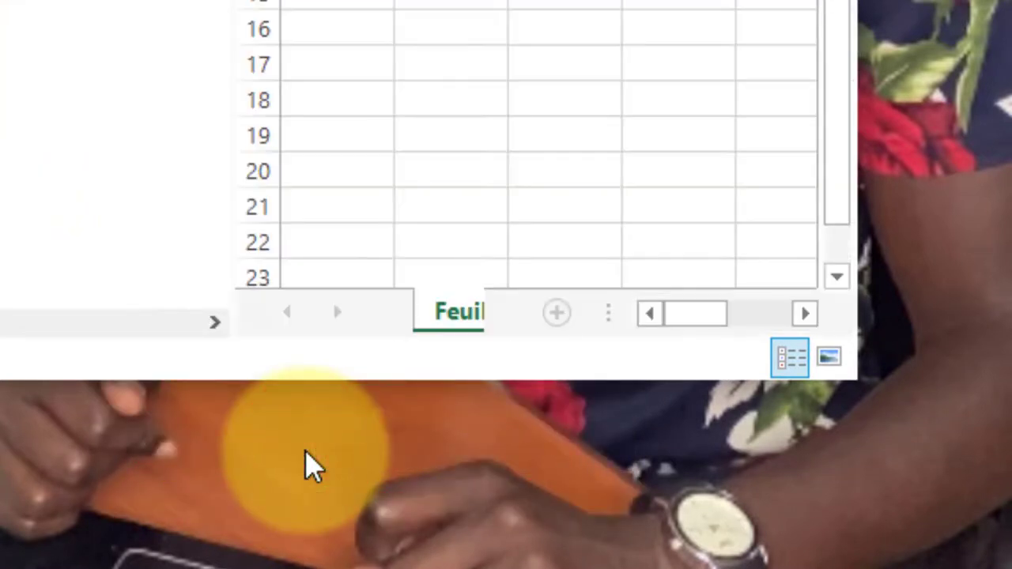
{"action": "type", "text": "excel"}
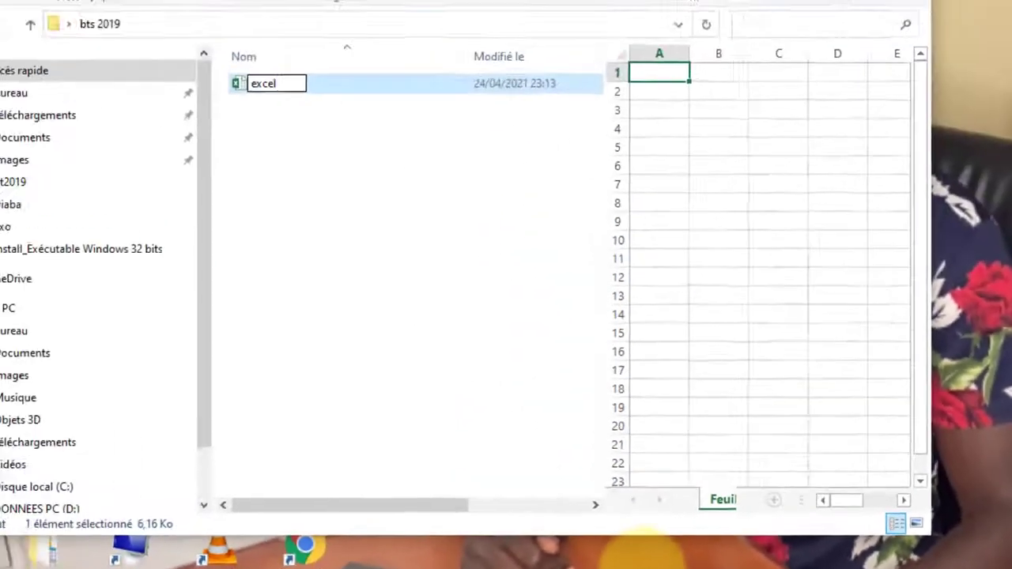
{"action": "key", "text": "Return"}
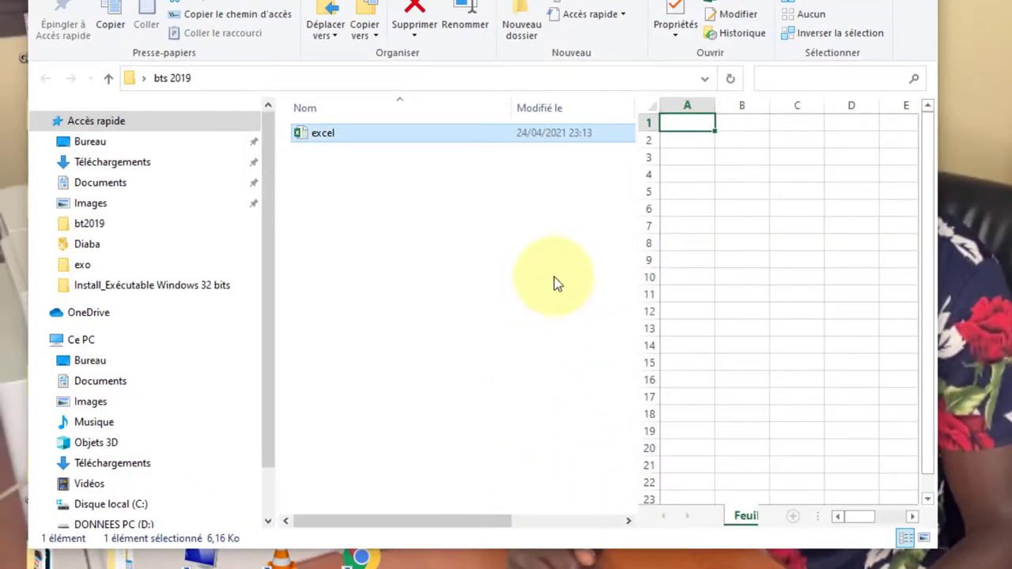
Take the ANNEXE 3 file name from the exam document and create a Word document named "RAPPORT DE PAYE" in the "bts 2019" folder
{"action": "left_click", "coordinate": [735, 567]}
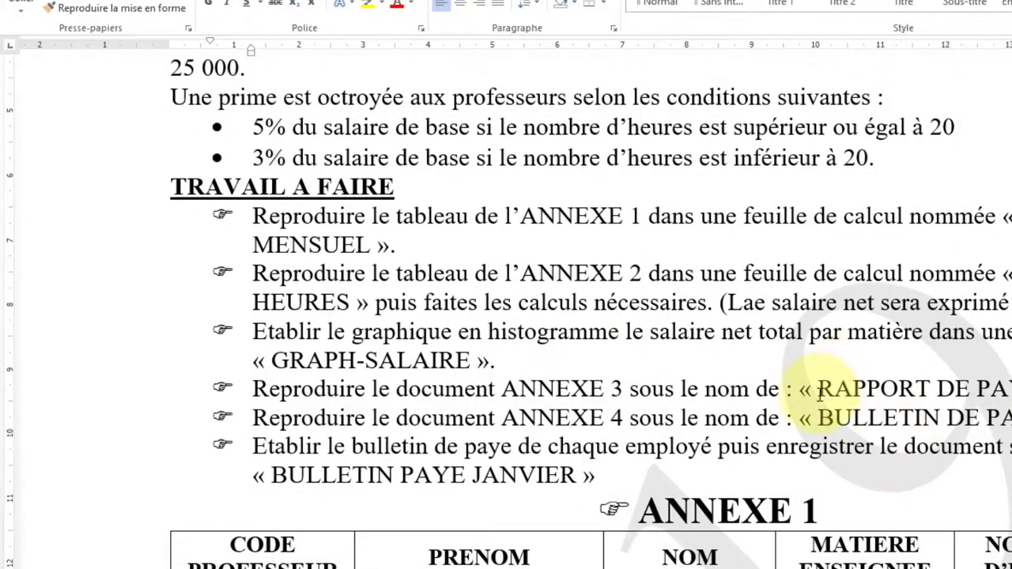
{"action": "left_click_drag", "start_coordinate": [817, 389], "coordinate": [1005, 388]}
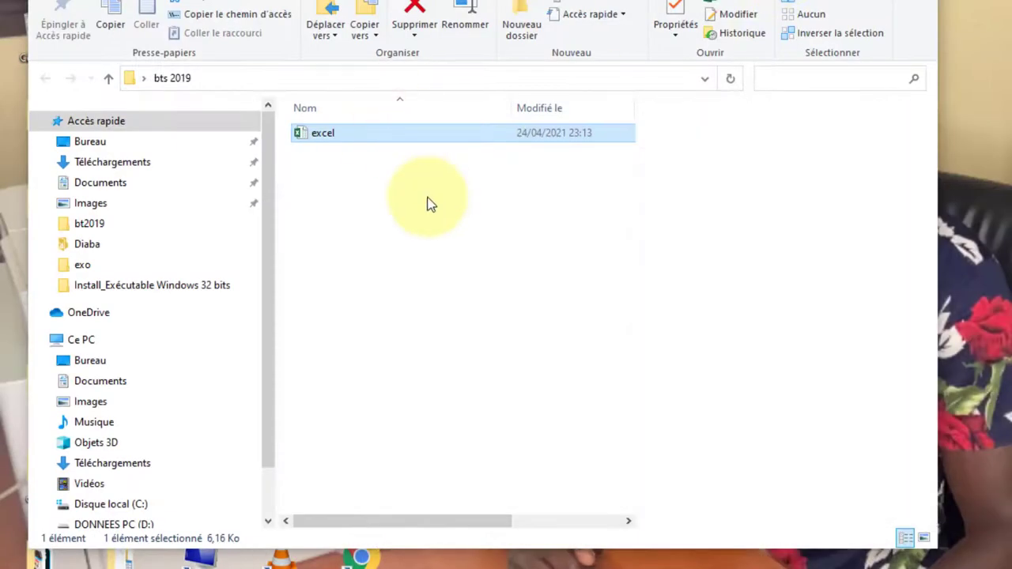
{"action": "right_click", "coordinate": [427, 196]}
{"action": "left_click", "coordinate": [501, 400]}
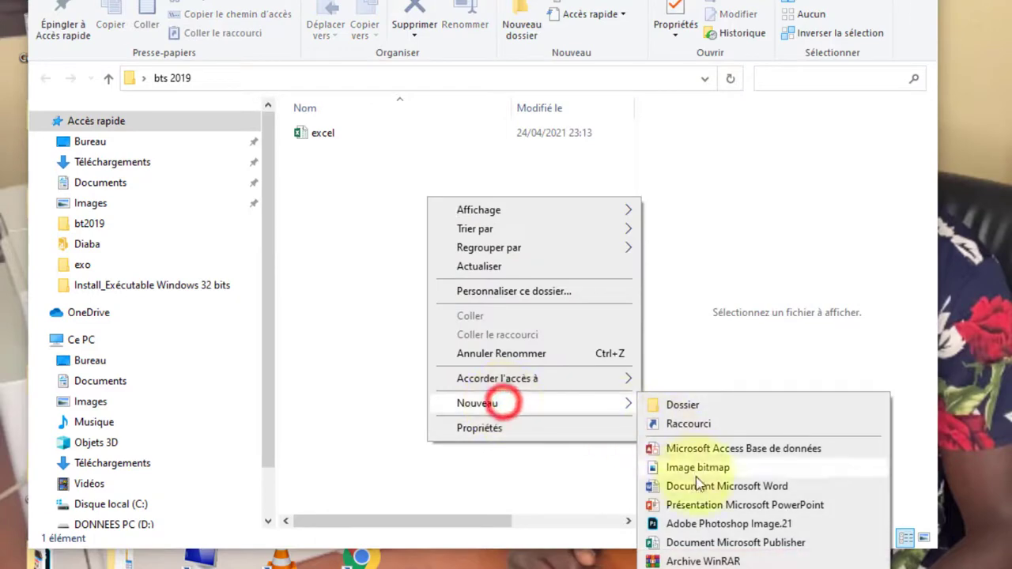
{"action": "left_click", "coordinate": [670, 494]}
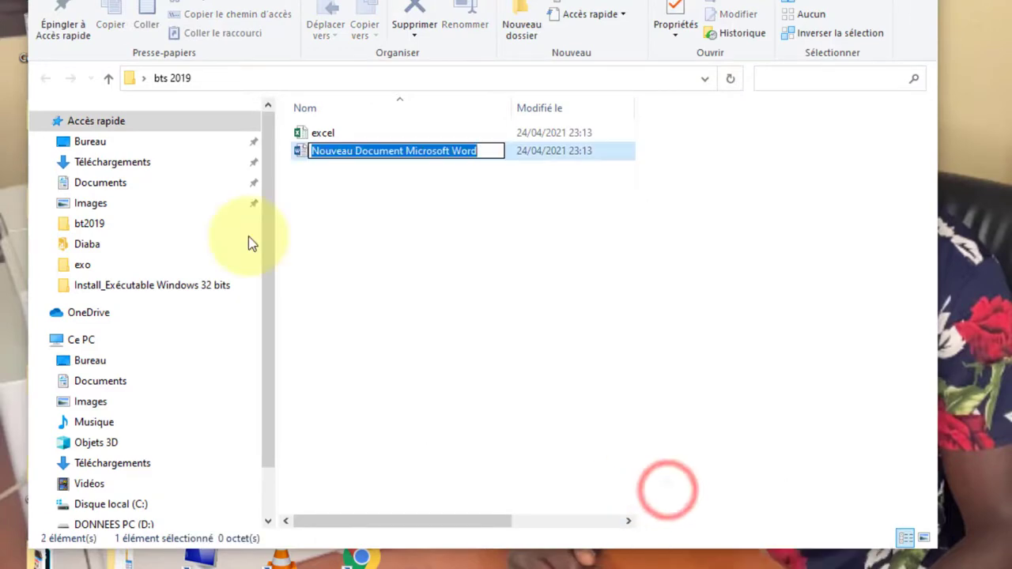
{"action": "type", "text": "RAPPORT DE PAYE"}
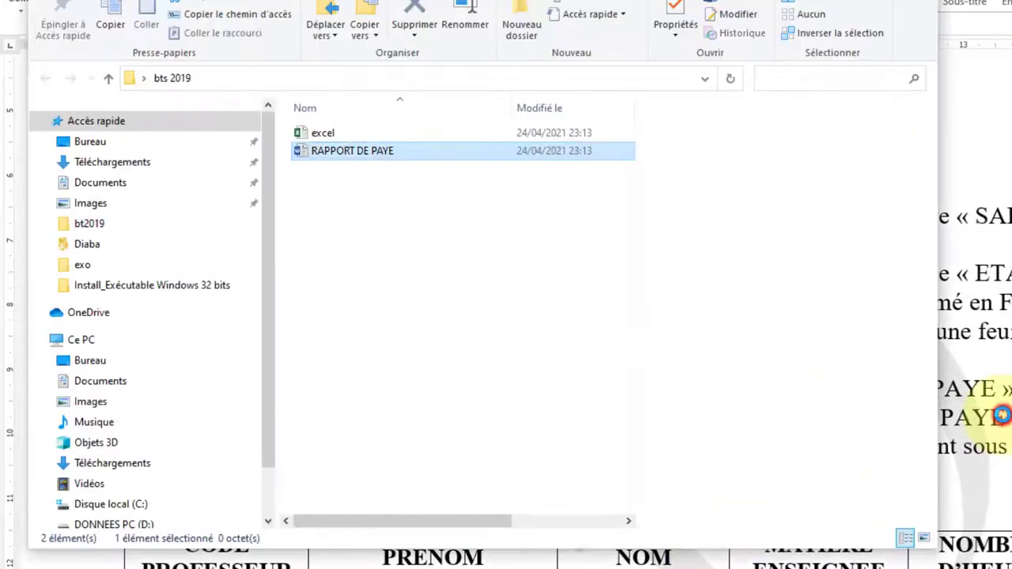
Take the ANNEXE 4 file name from the exam document and create a Word document named "BULLETIN DE PAYE" in the same folder
{"action": "left_click_drag", "start_coordinate": [1002, 389], "coordinate": [773, 389]}
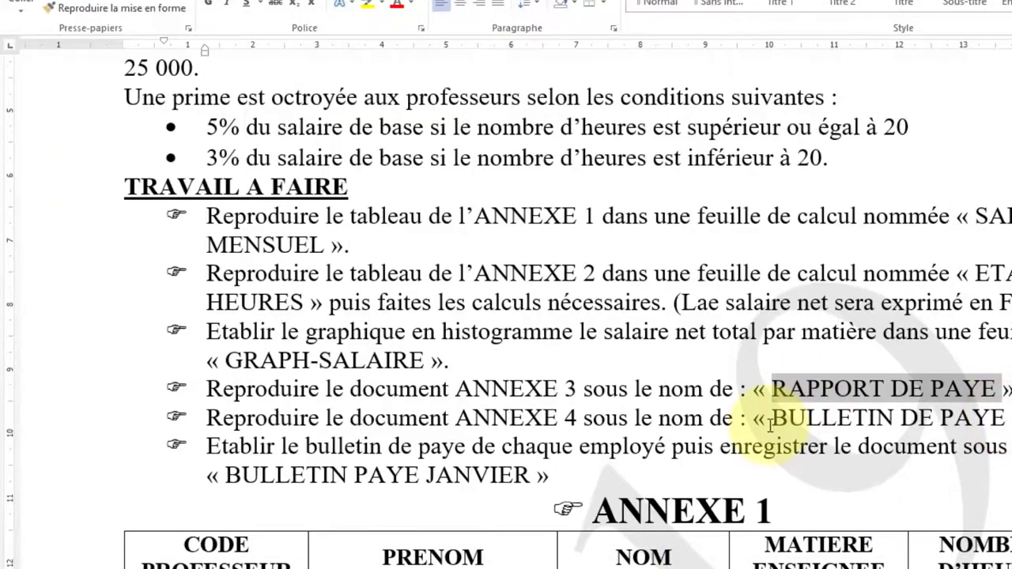
{"action": "left_click_drag", "start_coordinate": [771, 424], "coordinate": [980, 419]}
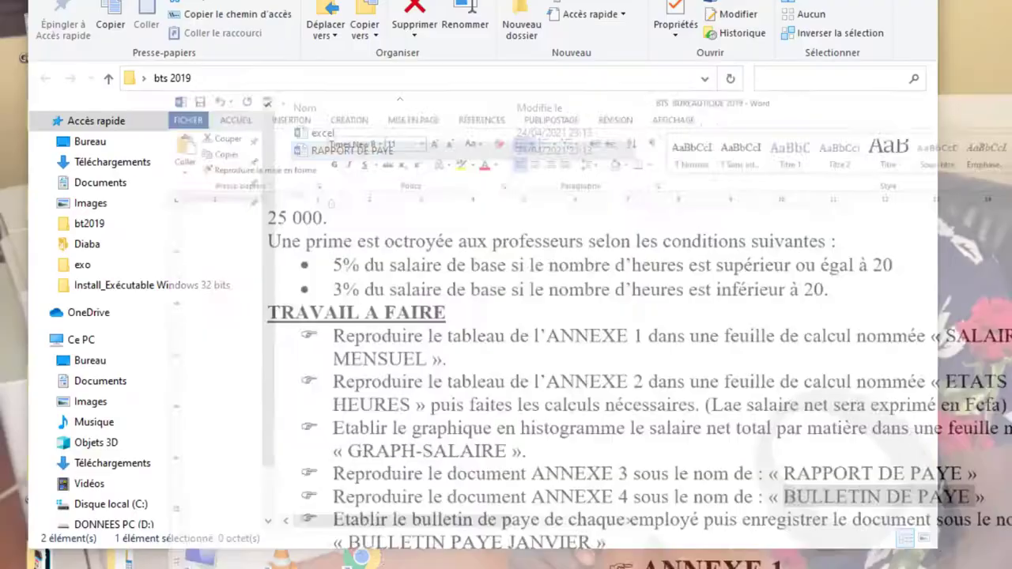
{"action": "right_click", "coordinate": [445, 226]}
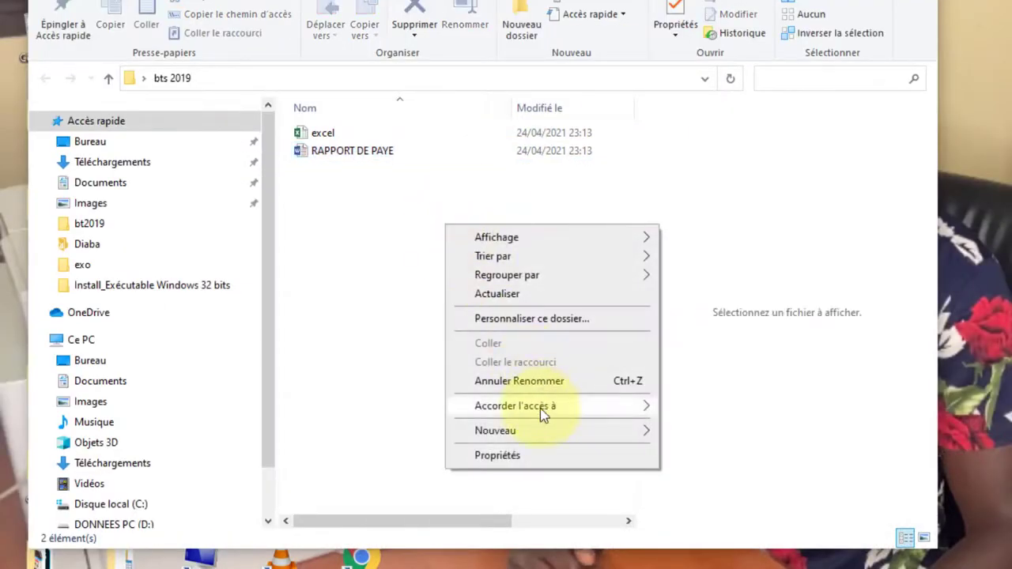
{"action": "mouse_move", "coordinate": [541, 432]}
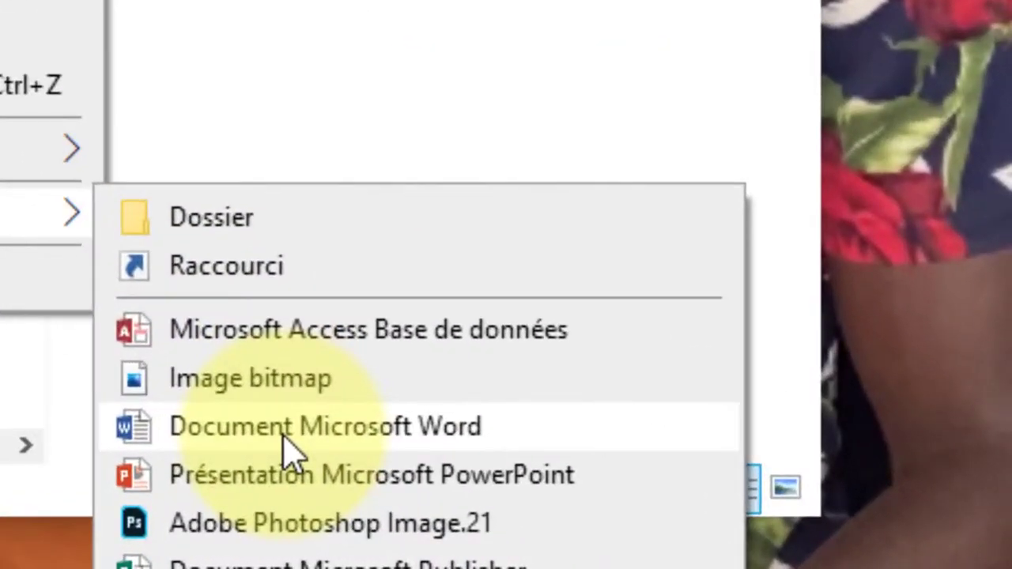
{"action": "left_click", "coordinate": [288, 427]}
{"action": "type", "text": "BULLETIN DE PAYE"}
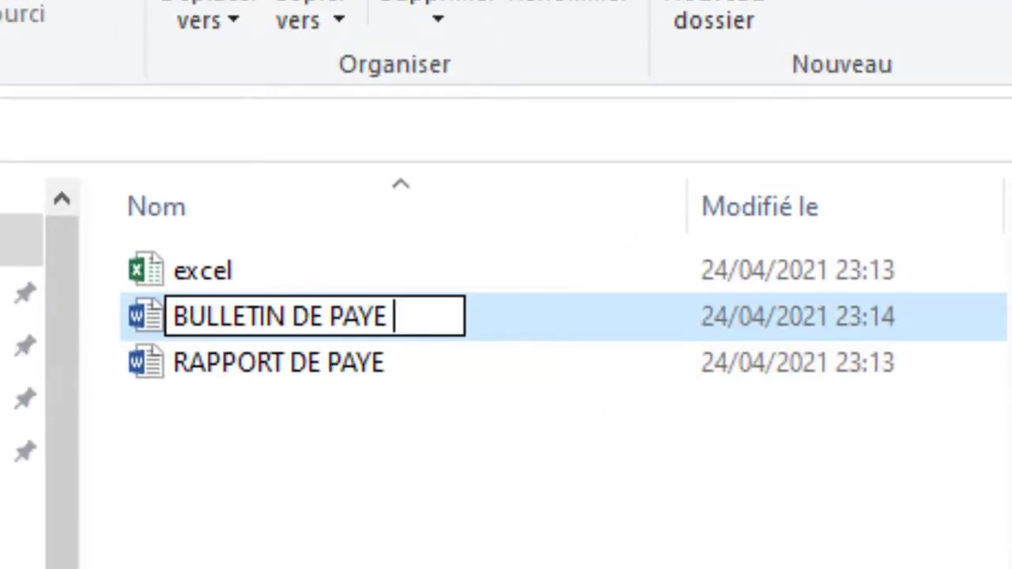
{"action": "left_click", "coordinate": [515, 553]}
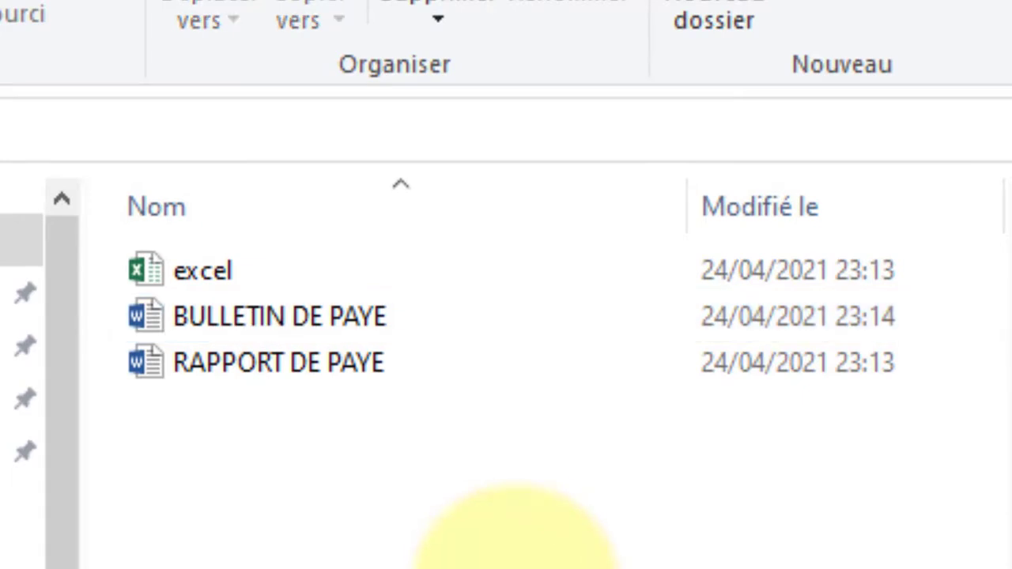
{"action": "left_click", "coordinate": [501, 519]}
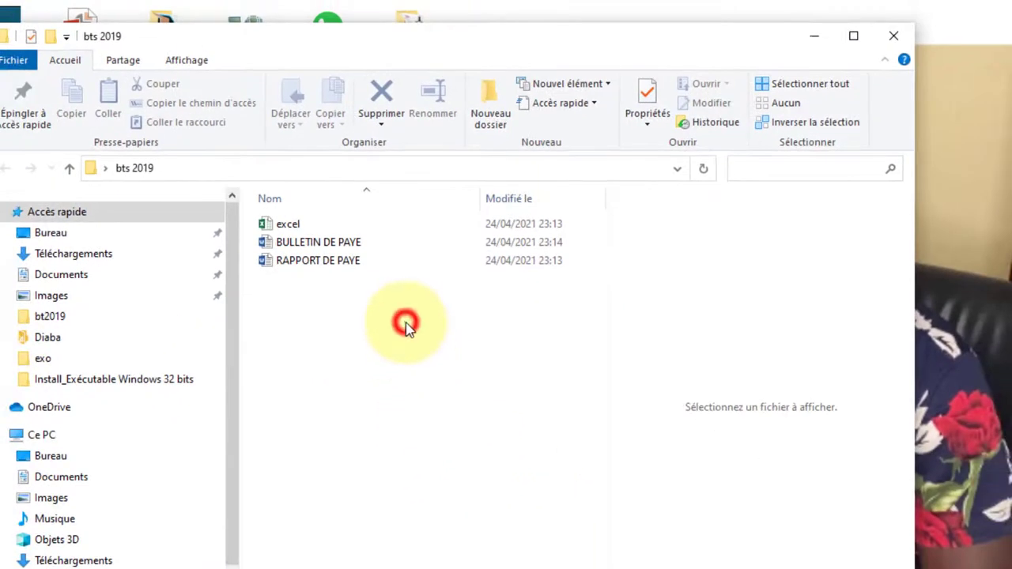
Open the "excel" workbook from the "bts 2019" folder, maximize its window and enlarge the sheet view
{"action": "left_click", "coordinate": [287, 225]}
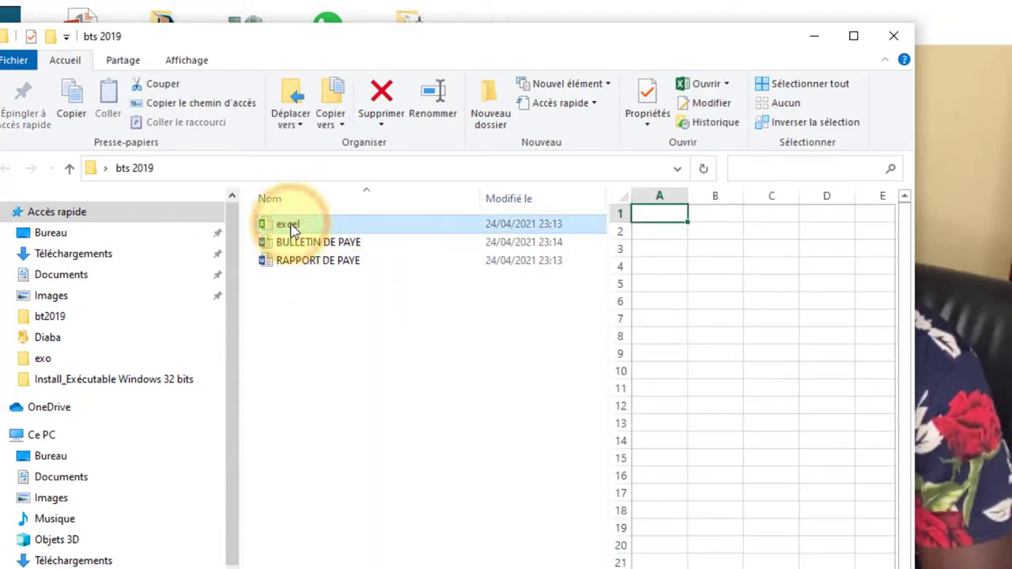
{"action": "double_click", "coordinate": [262, 229]}
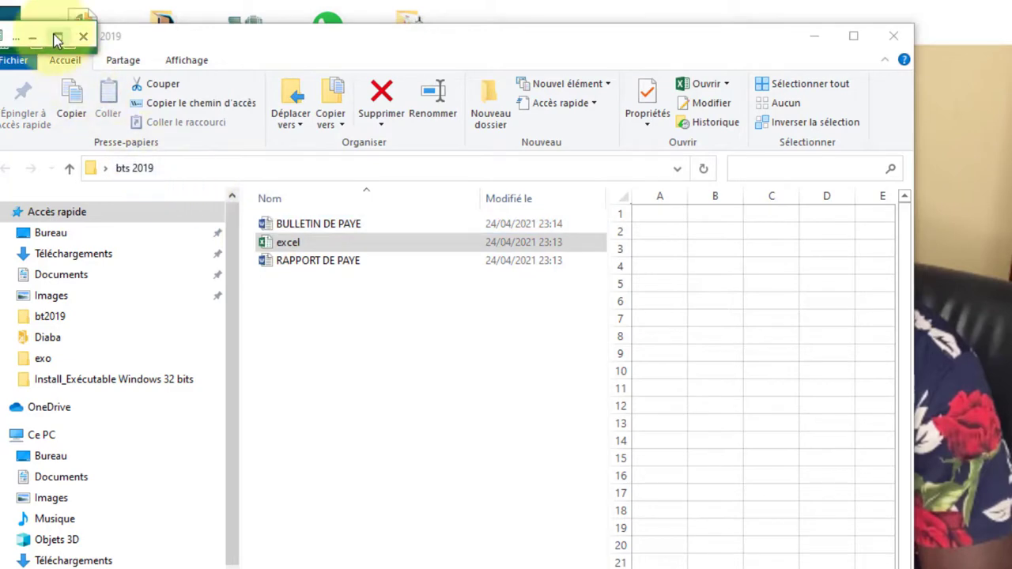
{"action": "left_click", "coordinate": [57, 40]}
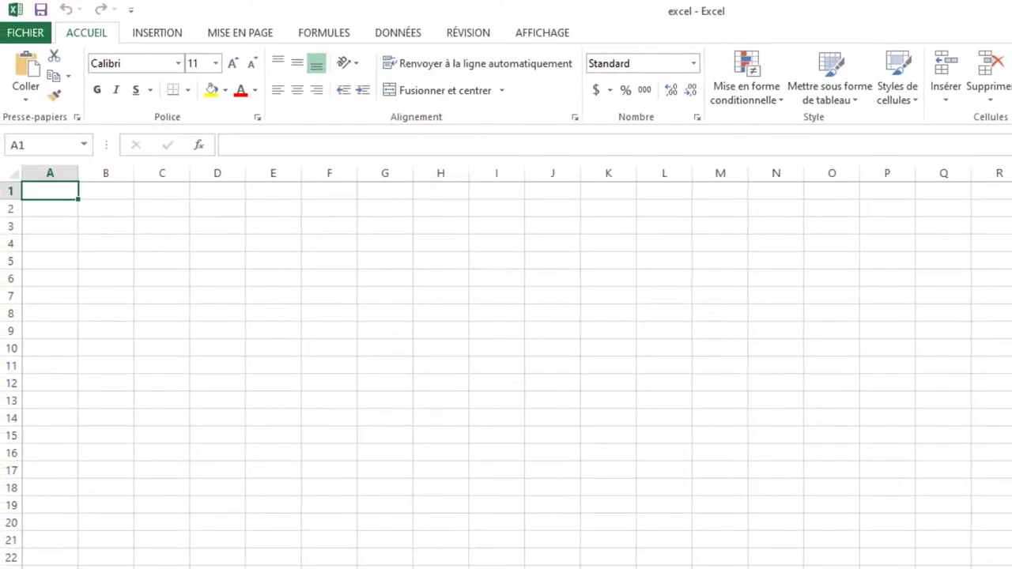
{"action": "scroll", "coordinate": [506, 366], "scroll_direction": "up", "scroll_amount": 4}
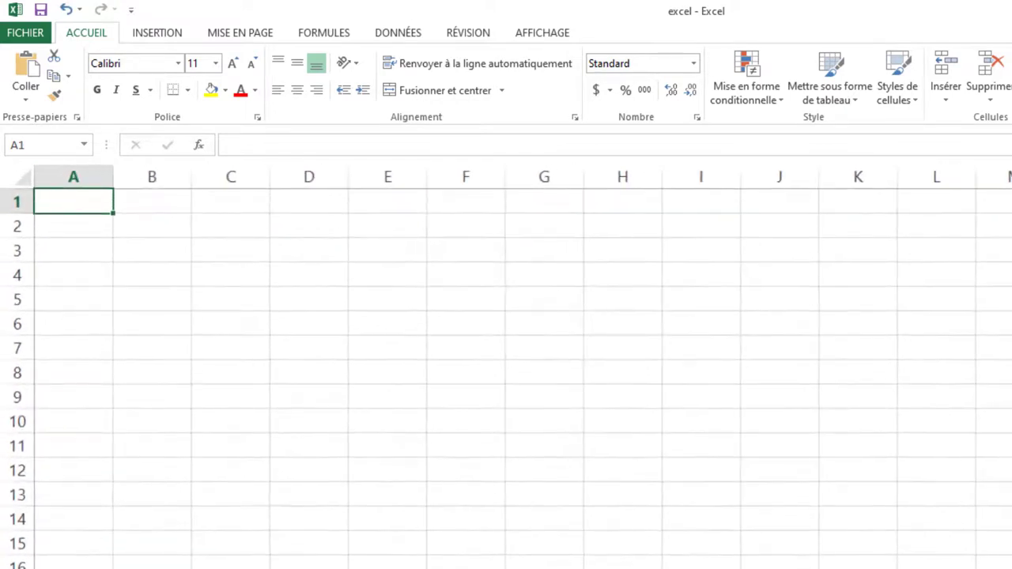
{"action": "scroll", "coordinate": [506, 367], "scroll_direction": "up", "scroll_amount": 3}
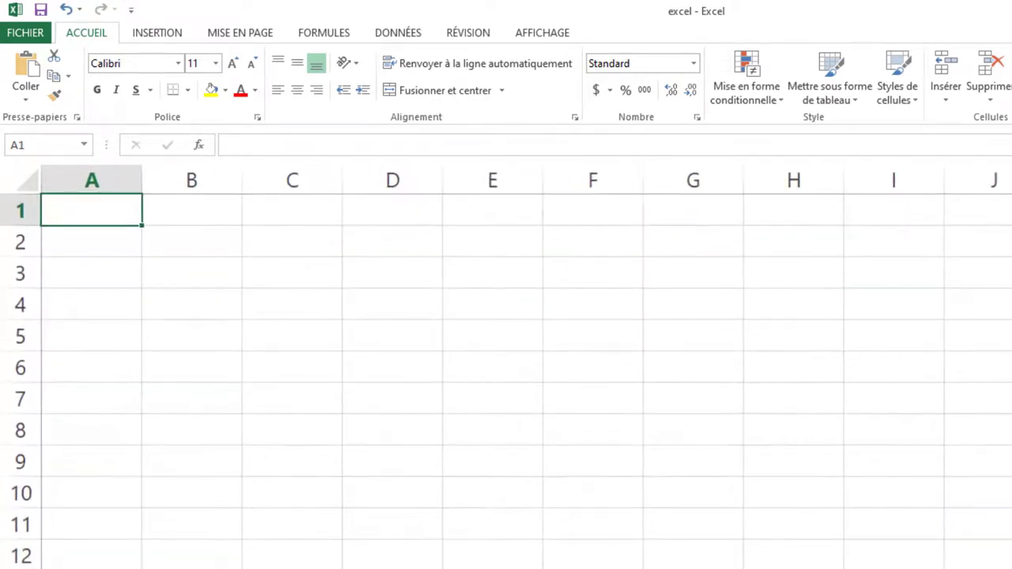
{"action": "scroll", "coordinate": [505, 367], "scroll_direction": "up", "scroll_amount": 1}
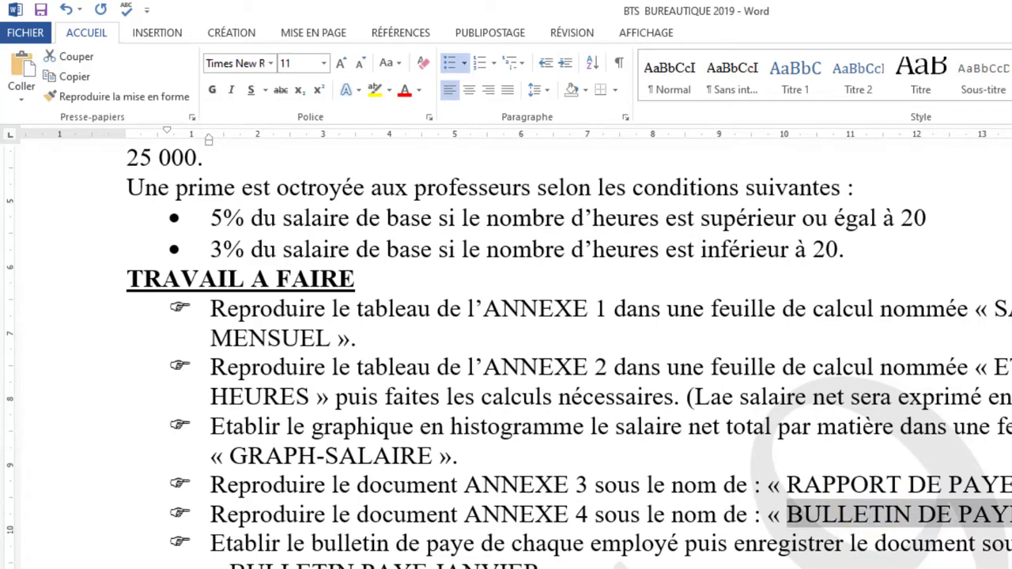
Try to copy the whole ANNEXE 1 table from the exam document into cell A1 of the workbook
{"action": "scroll", "coordinate": [506, 355], "scroll_direction": "down", "scroll_amount": 4}
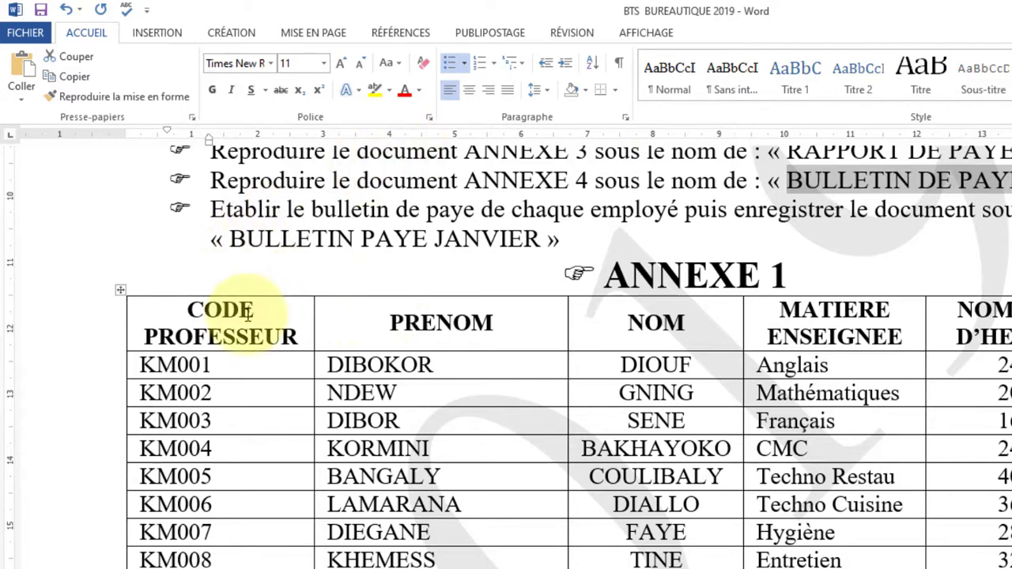
{"action": "mouse_move", "coordinate": [178, 296]}
{"action": "left_click", "coordinate": [124, 290]}
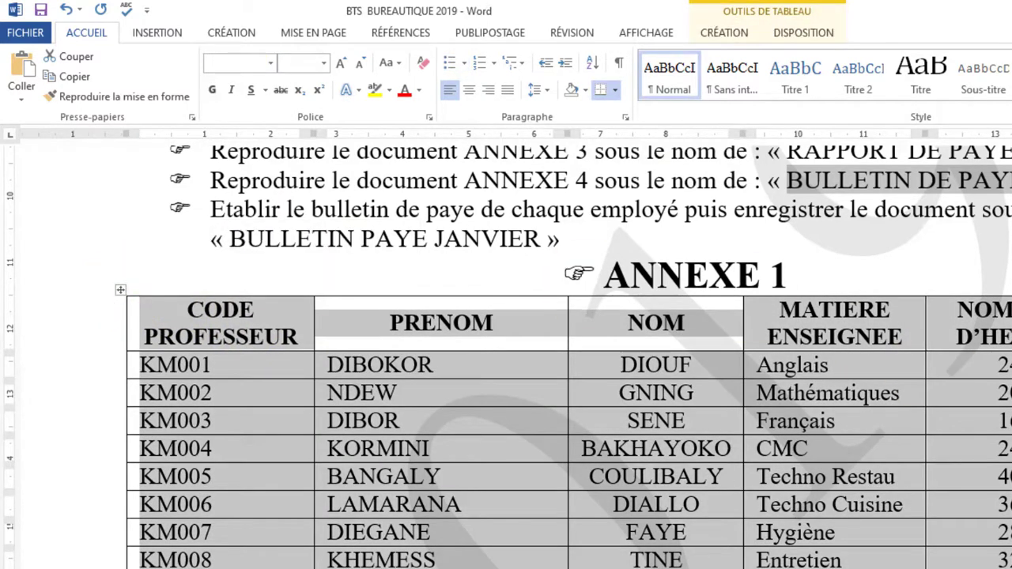
{"action": "scroll", "coordinate": [569, 356], "scroll_direction": "down", "scroll_amount": 8}
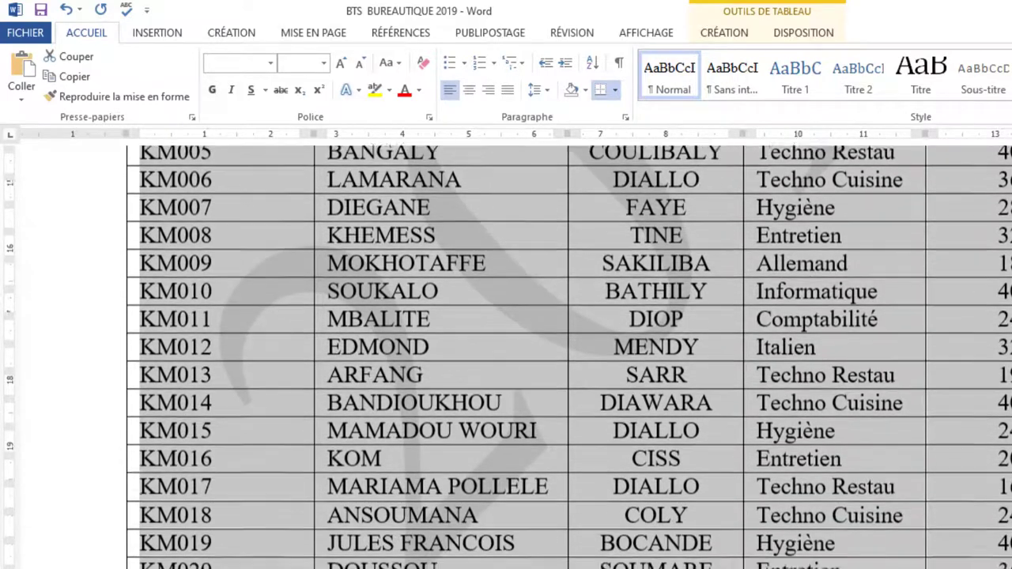
{"action": "scroll", "coordinate": [569, 355], "scroll_direction": "down", "scroll_amount": 3}
{"action": "scroll", "coordinate": [569, 356], "scroll_direction": "up", "scroll_amount": 7}
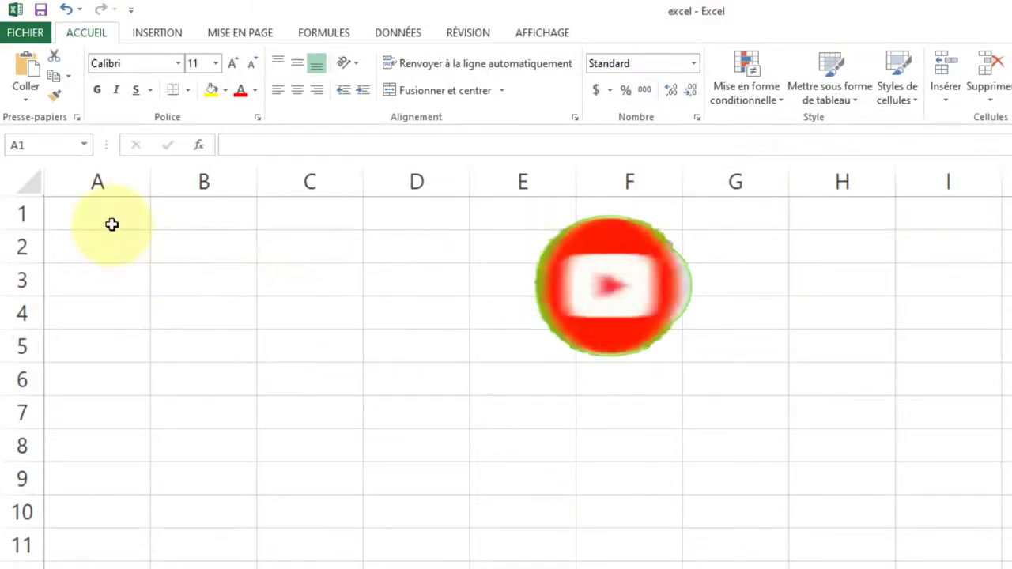
{"action": "left_click", "coordinate": [111, 224], "text": "ctrl"}
{"action": "left_click", "coordinate": [111, 225], "text": "ctrl"}
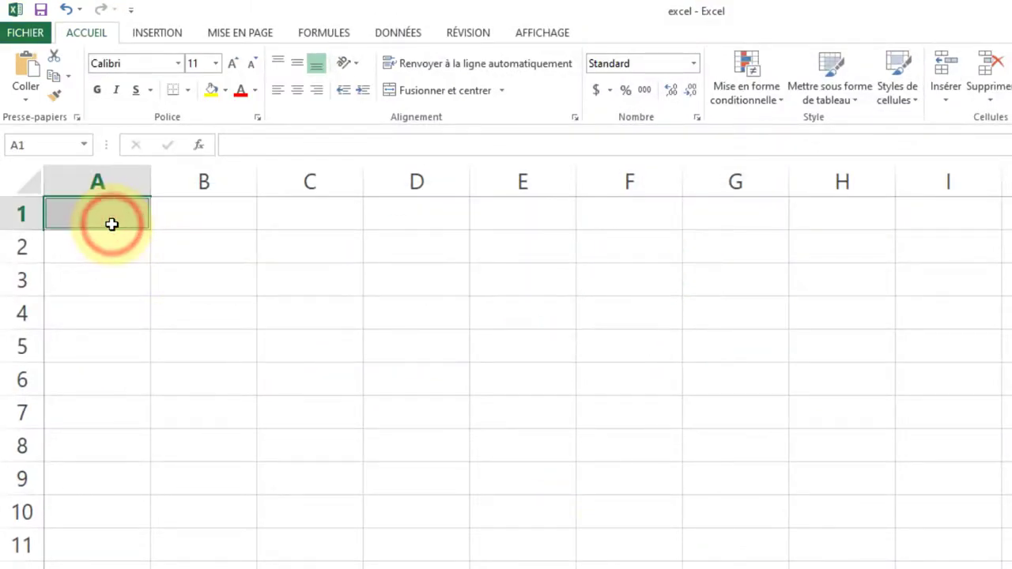
{"action": "key", "text": "ctrl+v"}
{"action": "left_click", "coordinate": [701, 423]}
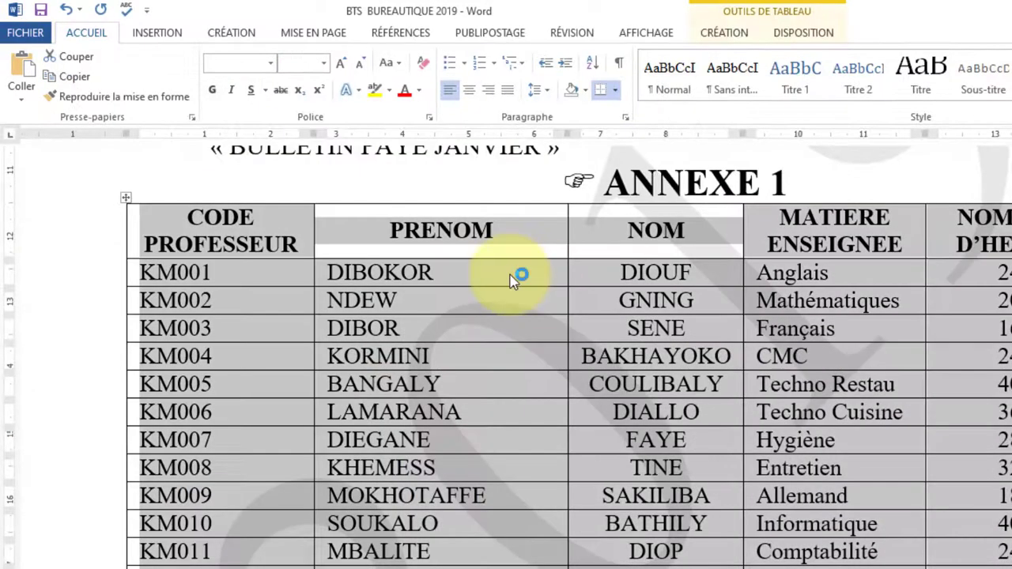
Copy the ANNEXE 1 header row, from CODE PROFESSEUR to TAUX HORAIRE, into the workbook starting at cell A1
{"action": "left_click", "coordinate": [512, 277]}
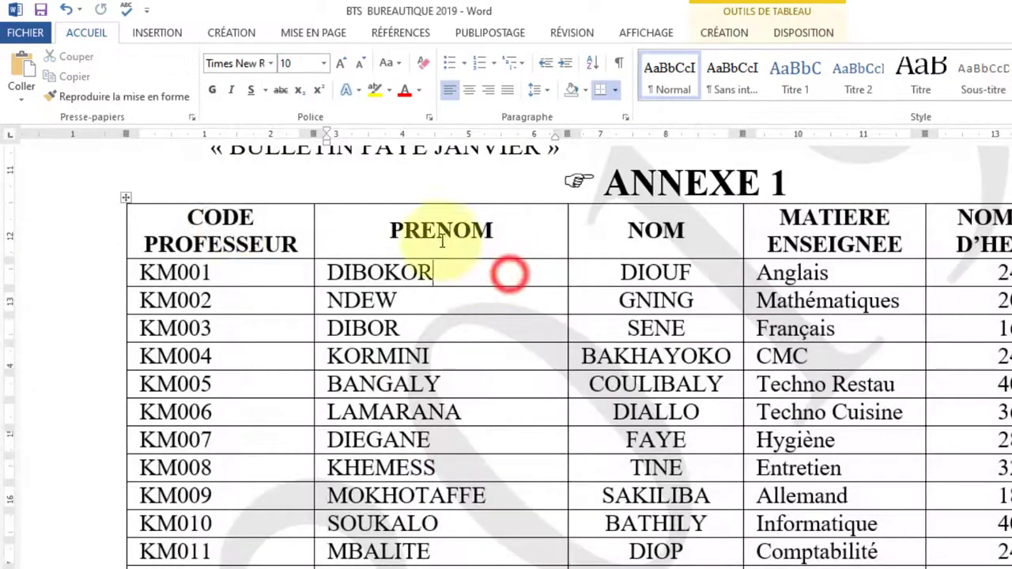
{"action": "left_click_drag", "start_coordinate": [167, 221], "coordinate": [1006, 198]}
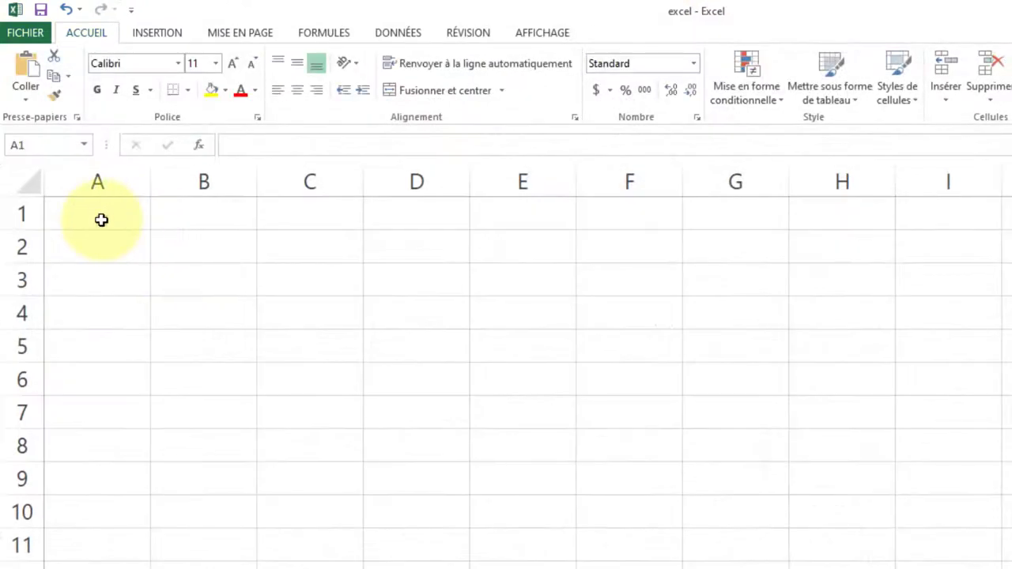
{"action": "left_click", "coordinate": [101, 220]}
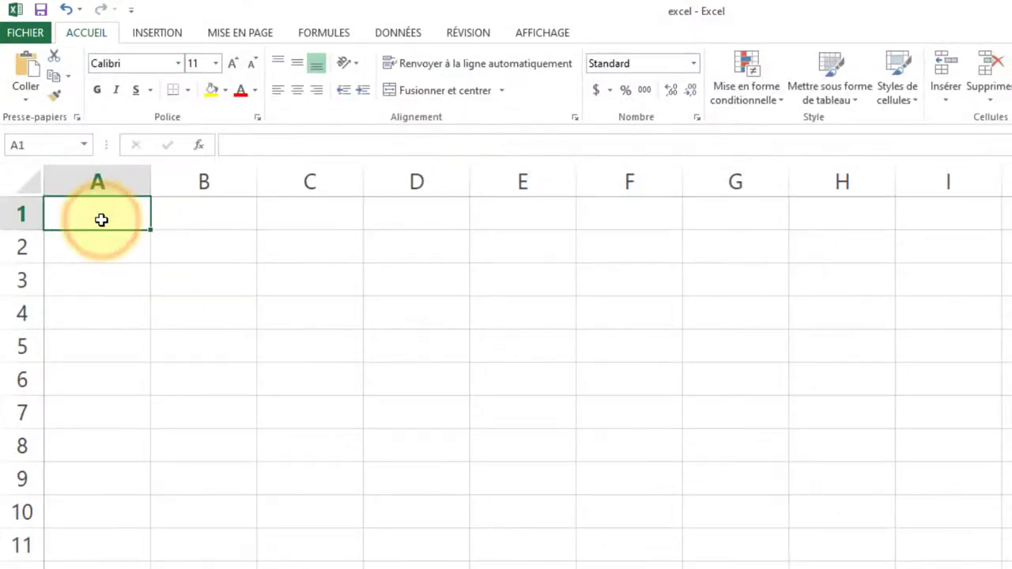
{"action": "type", "text": "CODE PROFESSEUR\tPRENOM\tNOM\tMATIERE ENSEIGNEE\tNOMBRE D’HEURE\tTAUX HORAIRE"}
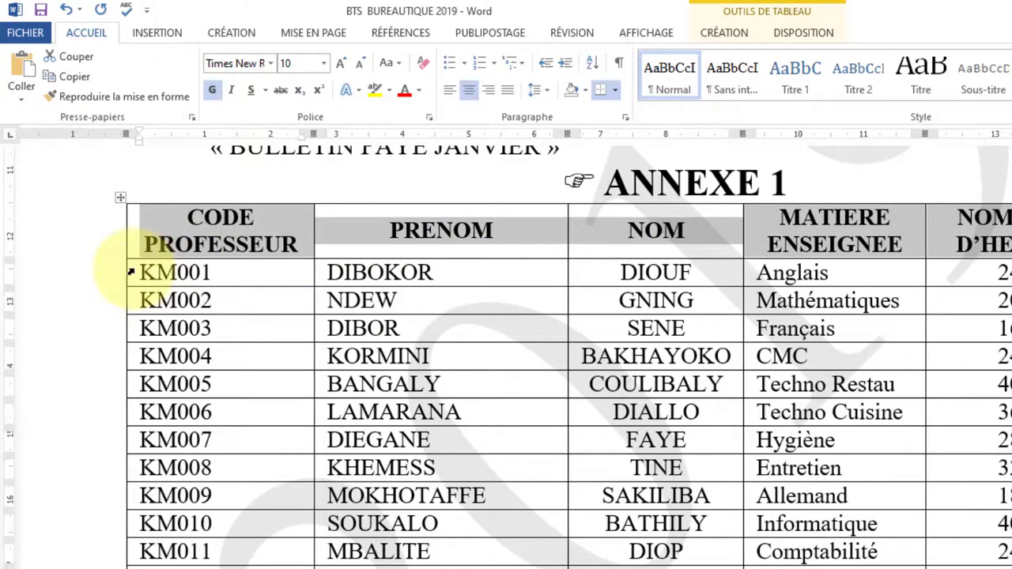
Copy the ANNEXE 1 teacher rows, without the code column, from the exam document into the workbook starting at cell B2
{"action": "left_click_drag", "start_coordinate": [136, 272], "coordinate": [971, 474]}
{"action": "left_click_drag", "start_coordinate": [1004, 555], "coordinate": [340, 528]}
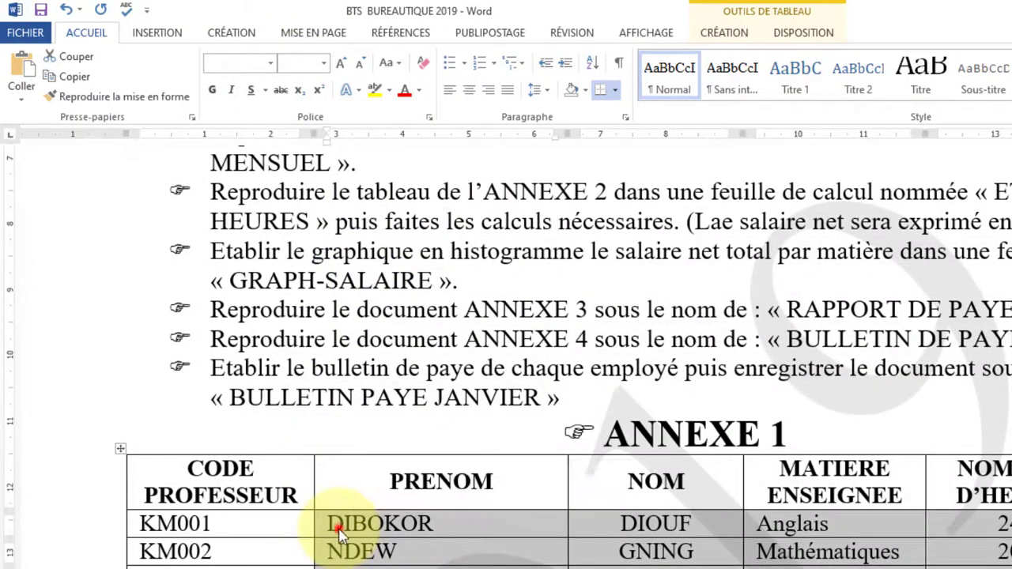
{"action": "left_click", "coordinate": [339, 528]}
{"action": "left_click_drag", "start_coordinate": [327, 529], "coordinate": [1011, 468]}
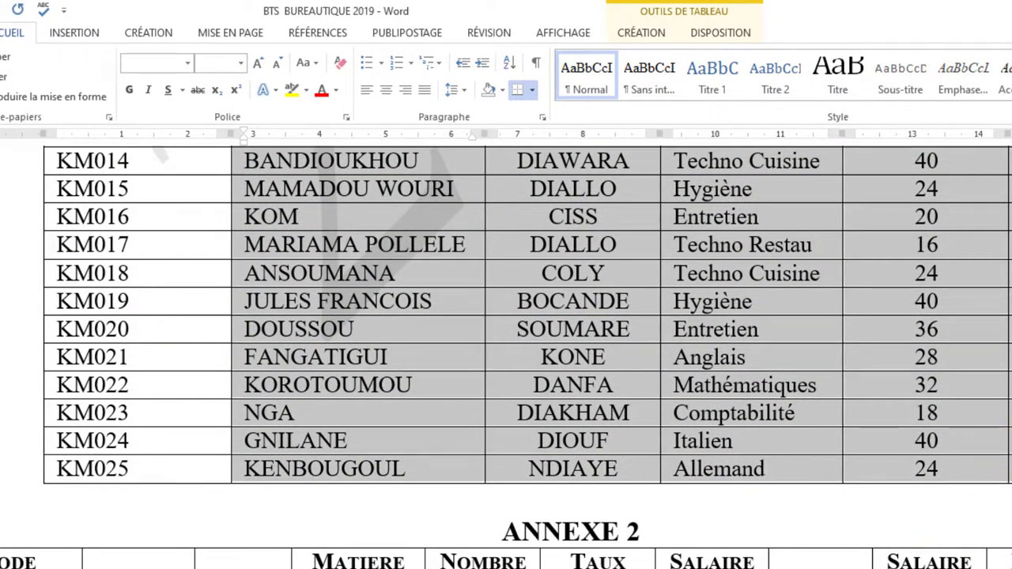
{"action": "key", "text": "alt+Tab"}
{"action": "left_click", "coordinate": [116, 289]}
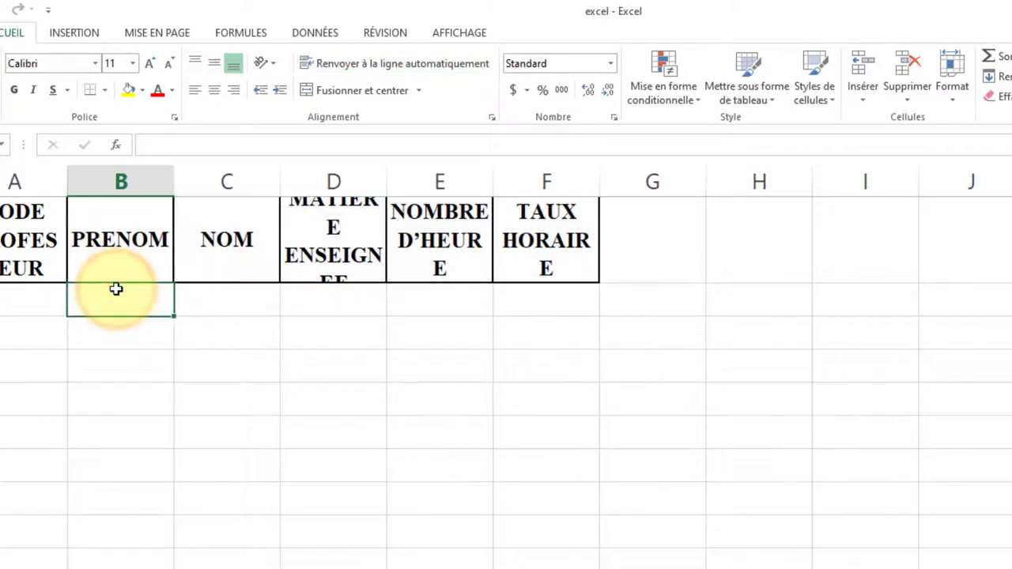
{"action": "key", "text": "ctrl+v"}
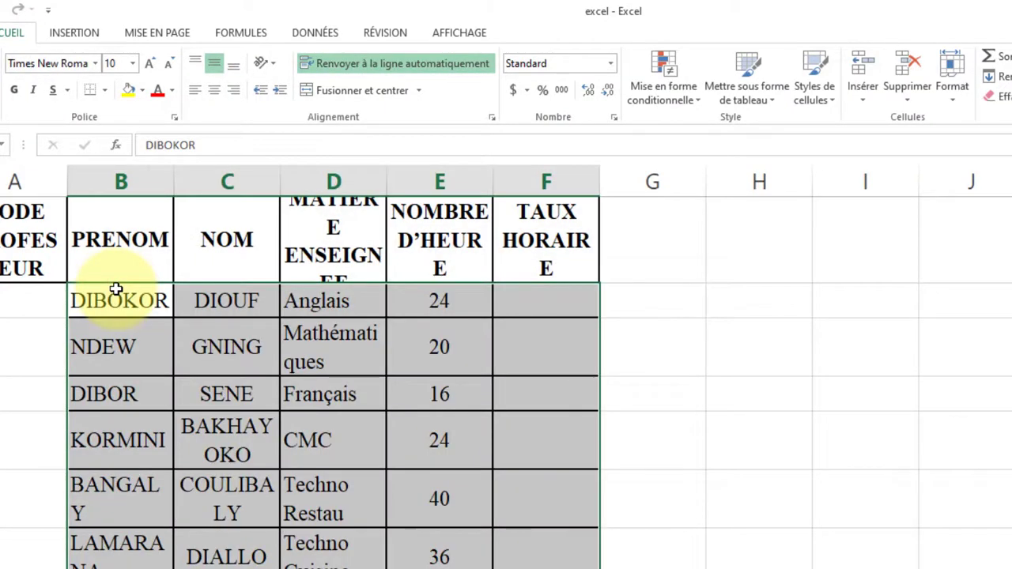
Widen the MATIERE ENSEIGNEE and NOMBRE D’HEURE columns so their headings fit on one line
{"action": "double_click", "coordinate": [386, 181]}
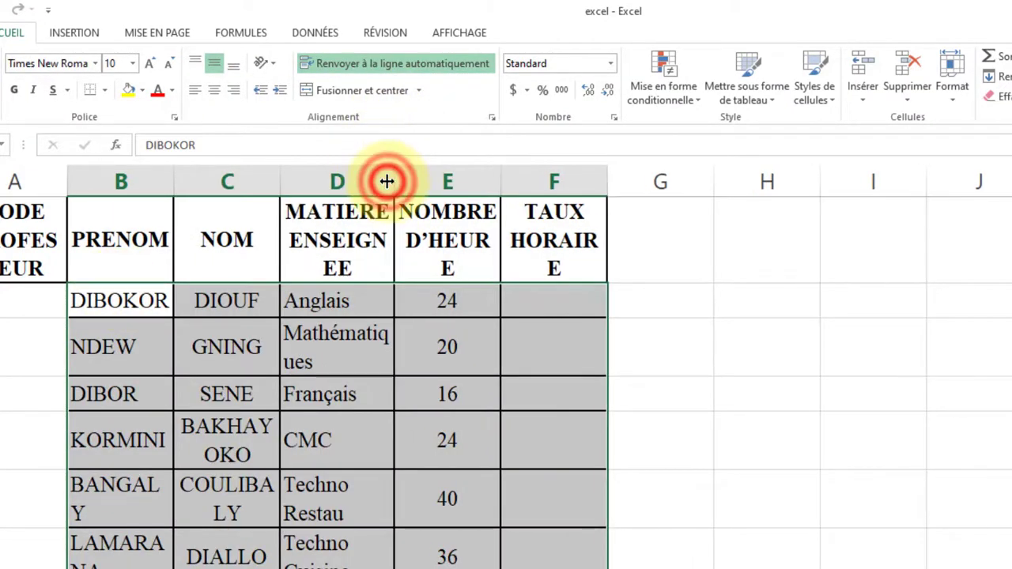
{"action": "left_click_drag", "start_coordinate": [387, 182], "coordinate": [543, 181]}
{"action": "left_click", "coordinate": [441, 256]}
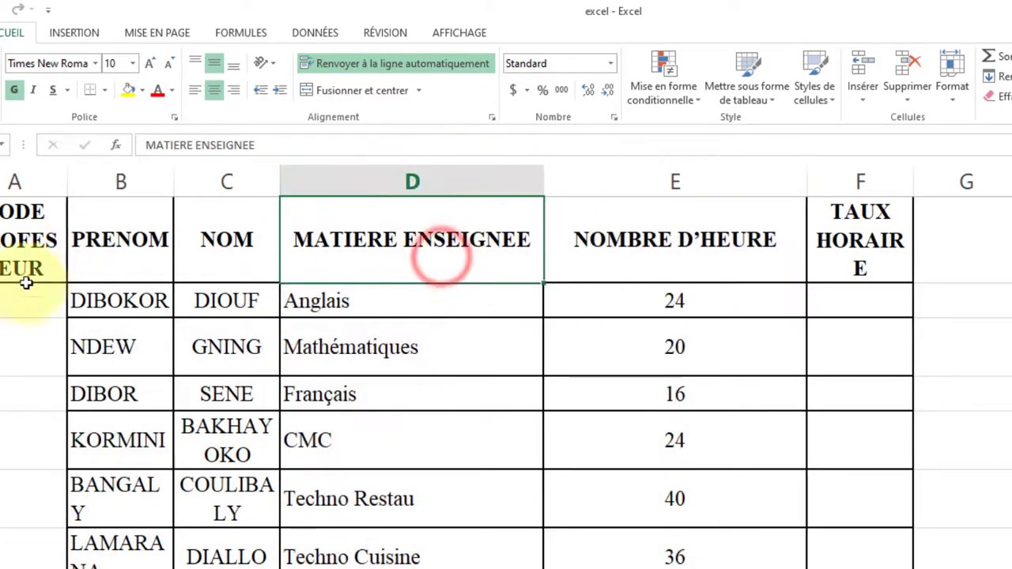
Enter the first teacher code, KM001, in cell A2, checking its format against the exam document
{"action": "left_click", "coordinate": [6, 304]}
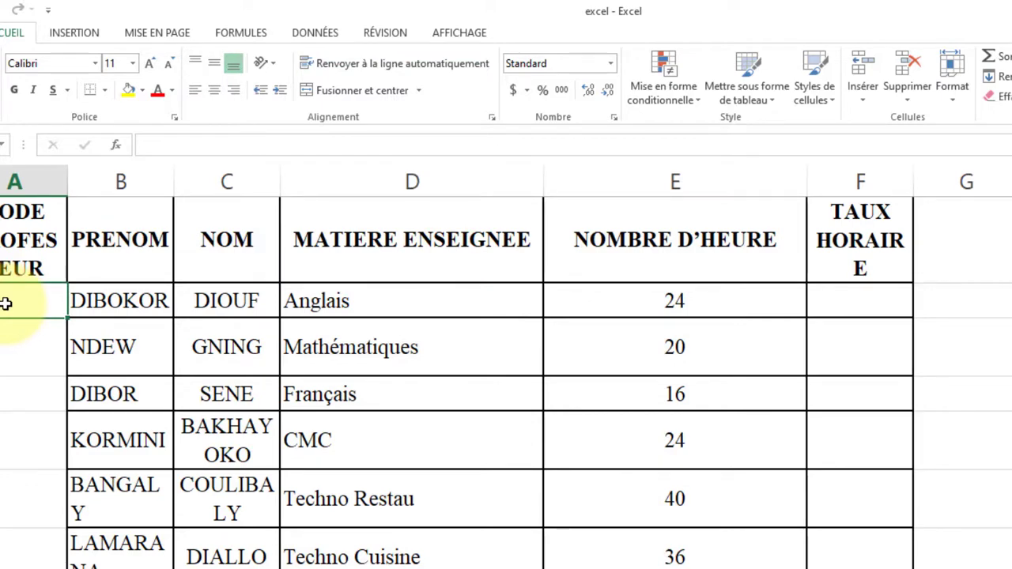
{"action": "type", "text": "KM0"}
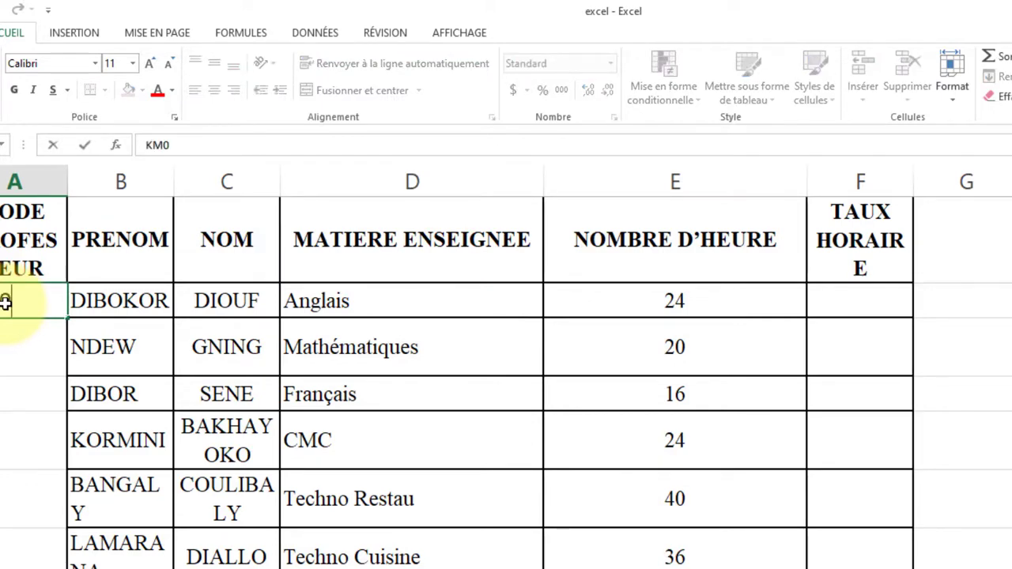
{"action": "type", "text": "2"}
{"action": "key", "text": "BackSpace"}
{"action": "type", "text": "1"}
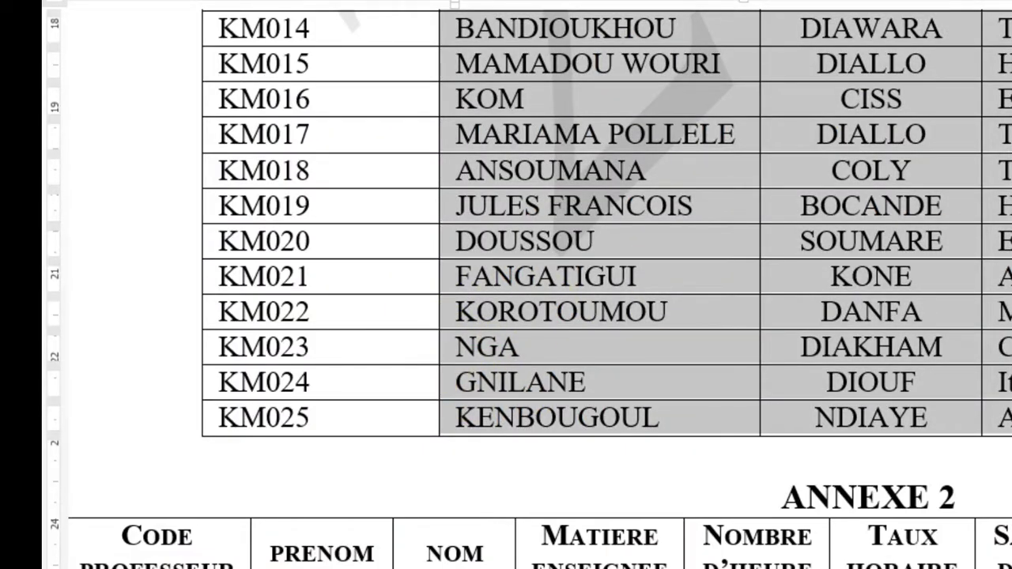
{"action": "scroll", "coordinate": [522, 284], "scroll_direction": "up", "scroll_amount": 10}
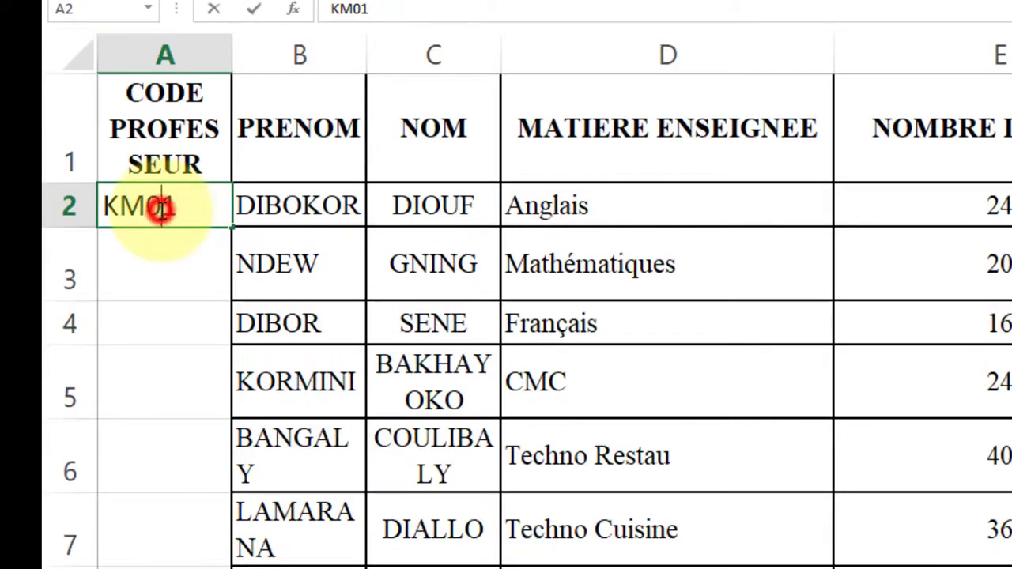
{"action": "type", "text": "0"}
{"action": "left_click", "coordinate": [163, 273]}
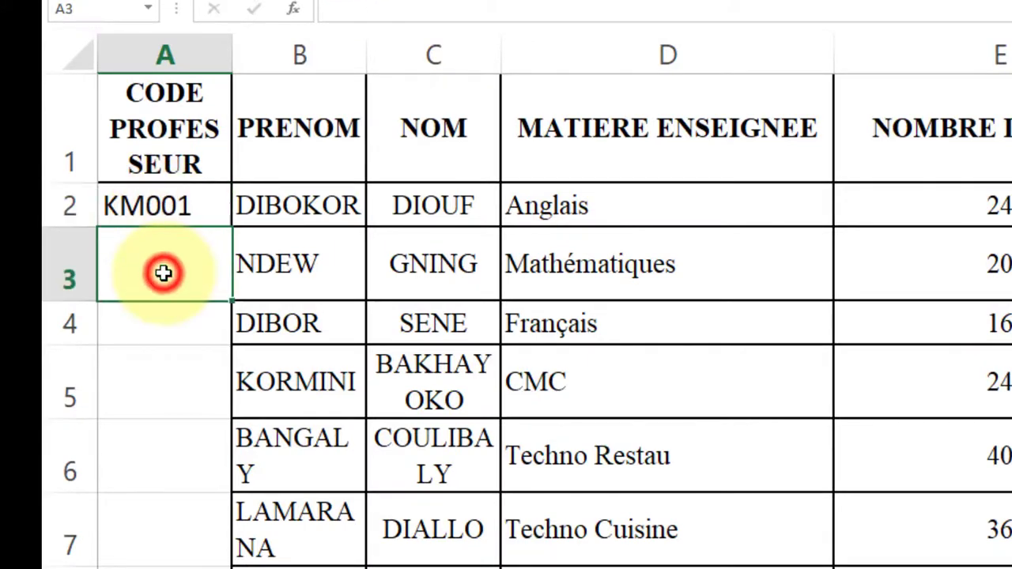
Widen the CODE PROFESSEUR column slightly and the PRENOM column enough for the first names to fit on one line
{"action": "left_click_drag", "start_coordinate": [230, 54], "coordinate": [264, 54]}
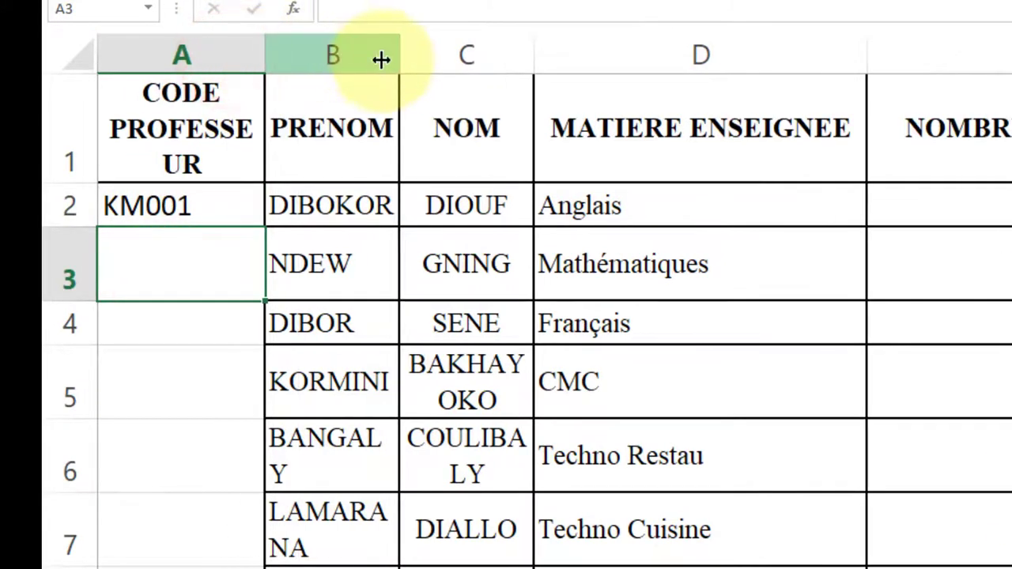
{"action": "left_click_drag", "start_coordinate": [402, 57], "coordinate": [488, 48]}
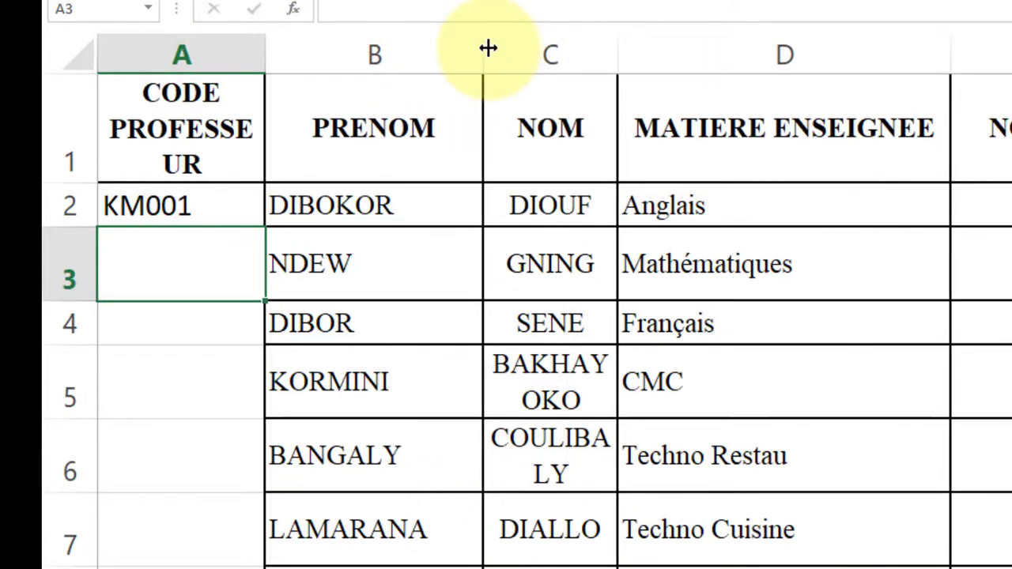
{"action": "left_click", "coordinate": [181, 199]}
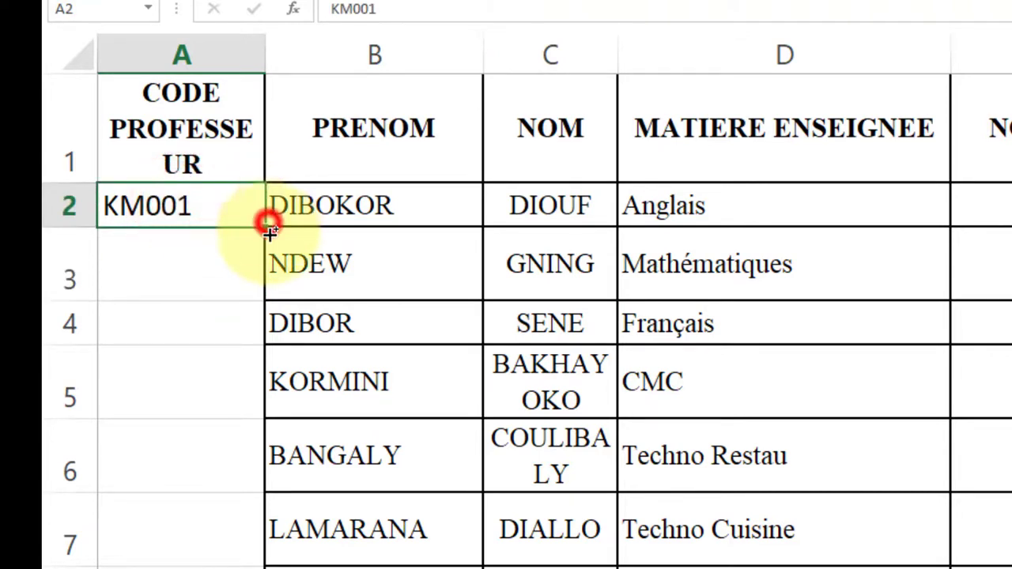
{"action": "mouse_move", "coordinate": [269, 231]}
{"action": "left_mouse_down"}
{"action": "mouse_move", "coordinate": [258, 278]}
{"action": "mouse_move", "coordinate": [256, 218]}
{"action": "left_mouse_up"}
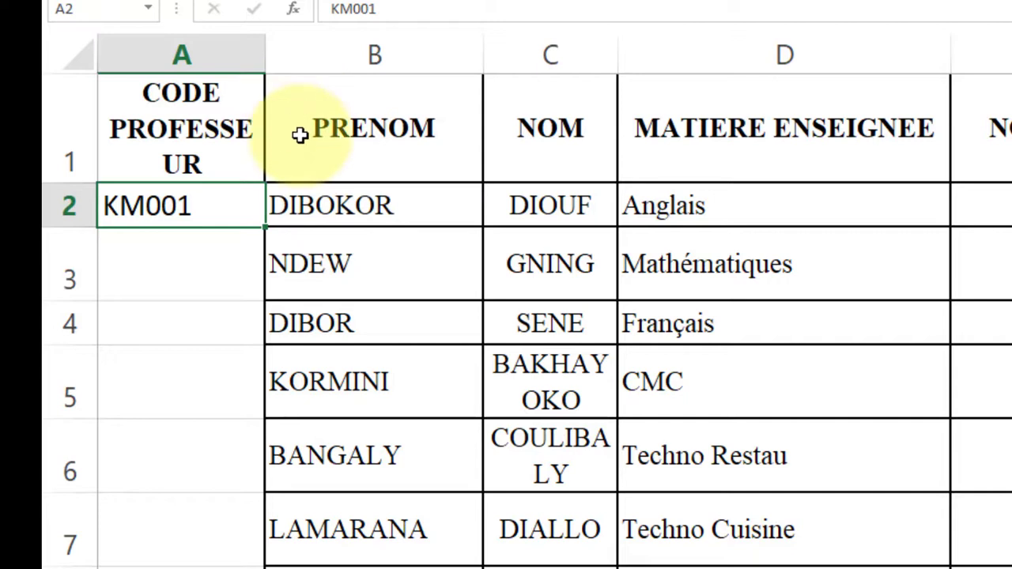
{"action": "key", "text": "Return"}
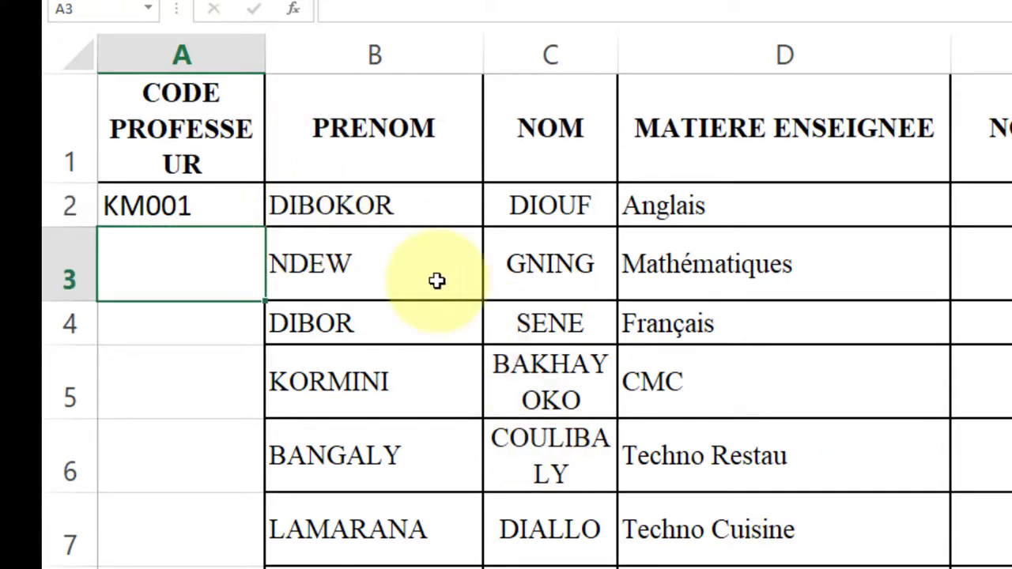
{"action": "left_click", "coordinate": [155, 198]}
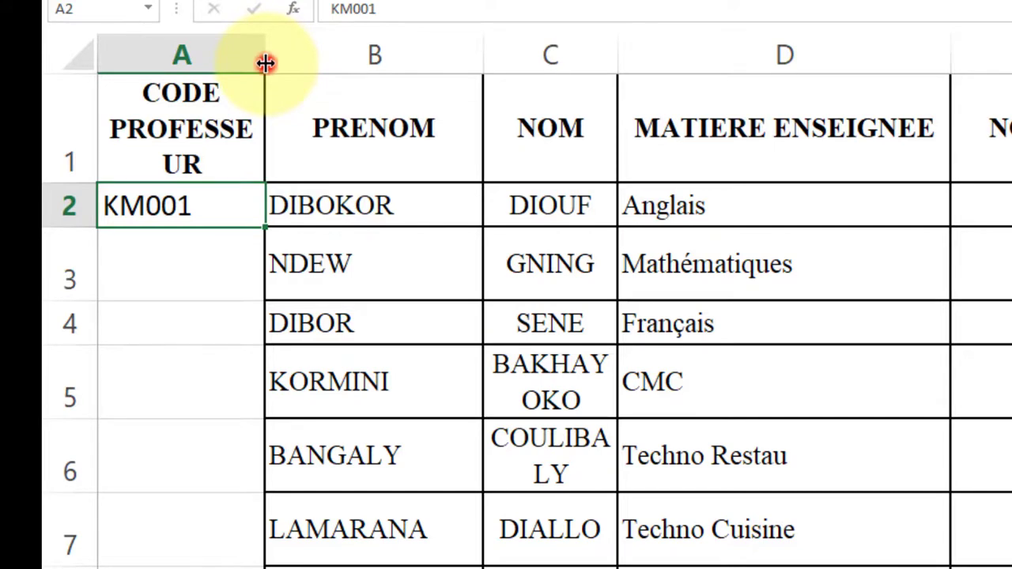
Widen column A further so that the word PROFESSEUR in its heading fits on one line
{"action": "left_click_drag", "start_coordinate": [265, 63], "coordinate": [296, 63]}
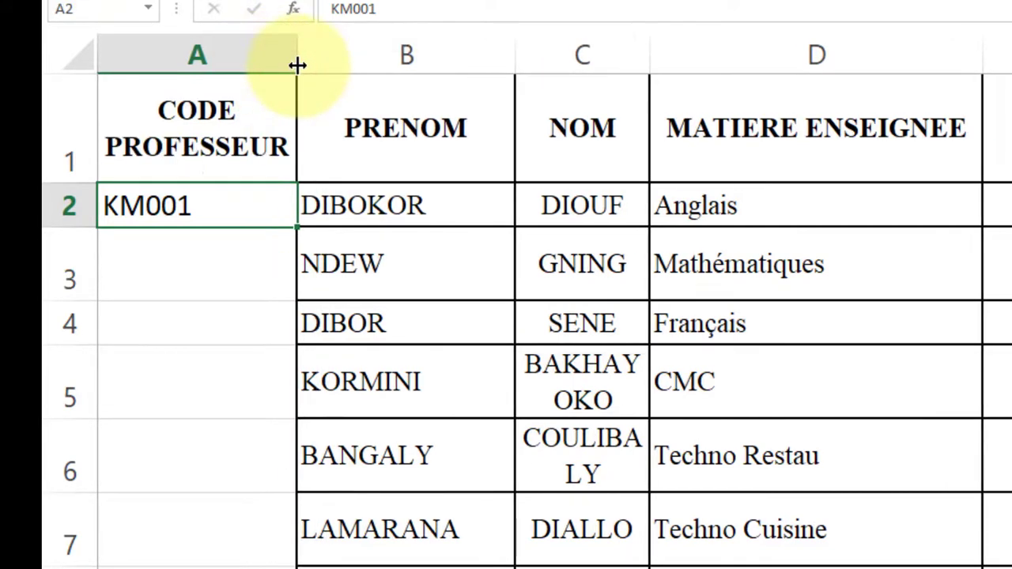
{"action": "left_click", "coordinate": [220, 131]}
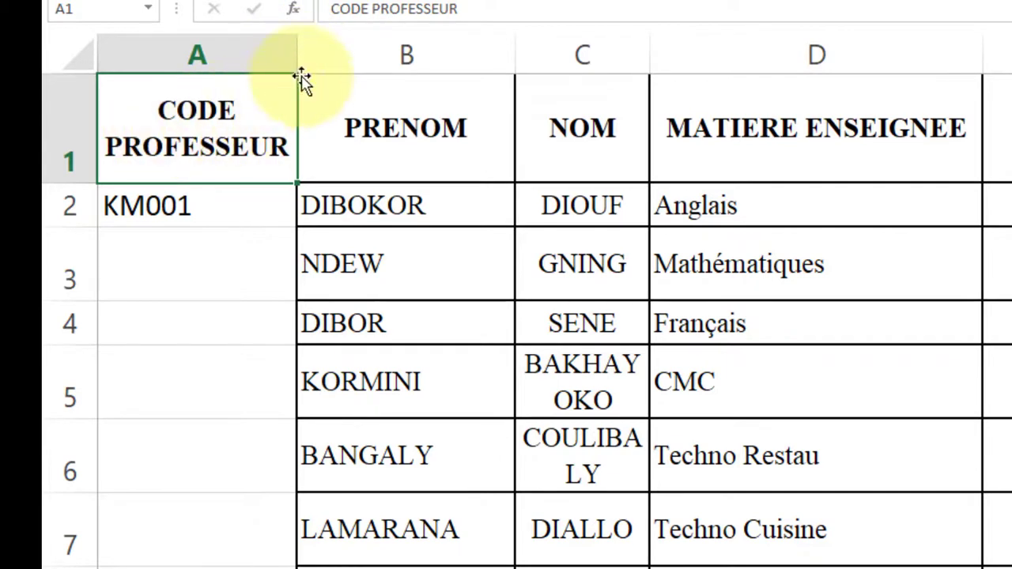
Widen the CODE PROFESSEUR, PRENOM and NOM columns further so the long last names fit on one line
{"action": "left_click_drag", "start_coordinate": [295, 51], "coordinate": [305, 51]}
{"action": "left_click_drag", "start_coordinate": [521, 52], "coordinate": [572, 50]}
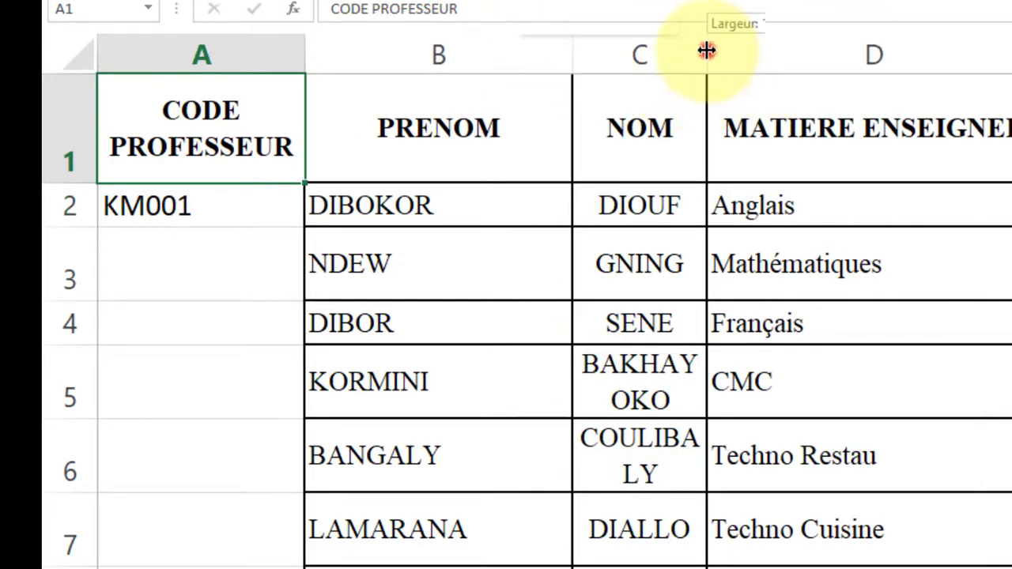
{"action": "left_click_drag", "start_coordinate": [705, 50], "coordinate": [796, 40]}
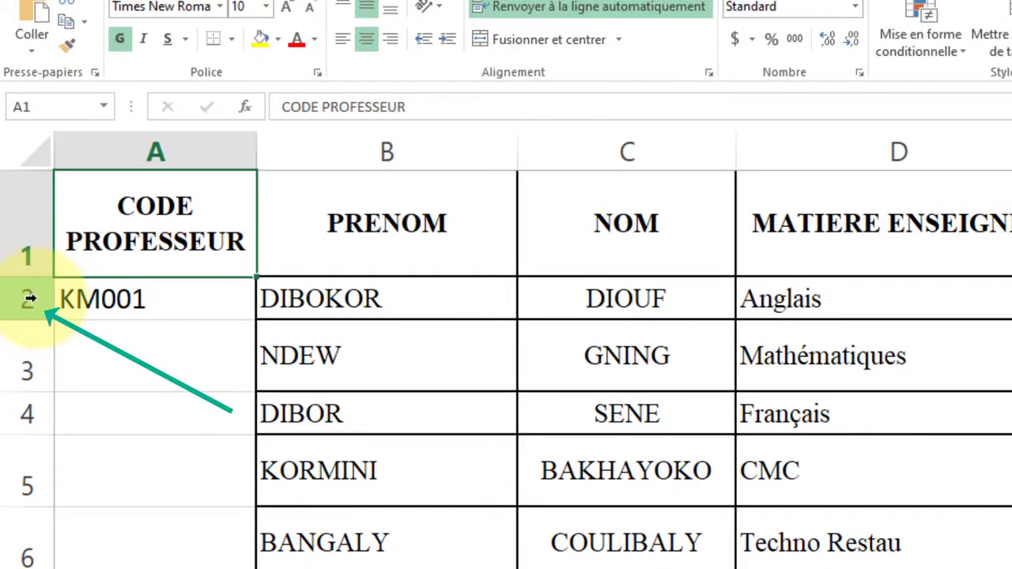
Give all the teacher rows, from row 2 to the end of the table, the same reduced height of one text line
{"action": "left_click_drag", "start_coordinate": [27, 299], "coordinate": [24, 536]}
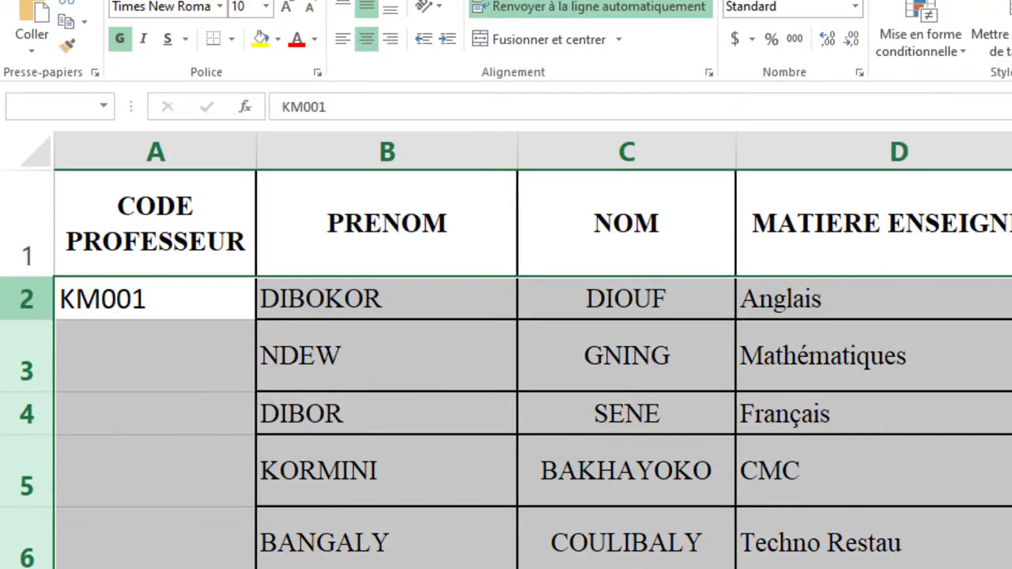
{"action": "scroll", "coordinate": [506, 363], "scroll_direction": "down", "scroll_amount": 6}
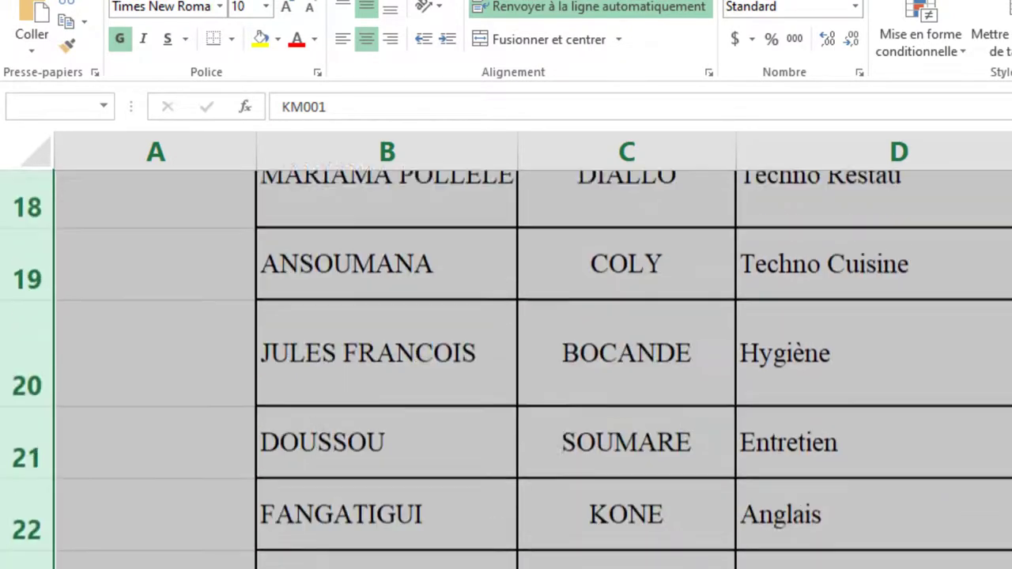
{"action": "scroll", "coordinate": [506, 364], "scroll_direction": "down", "scroll_amount": 1}
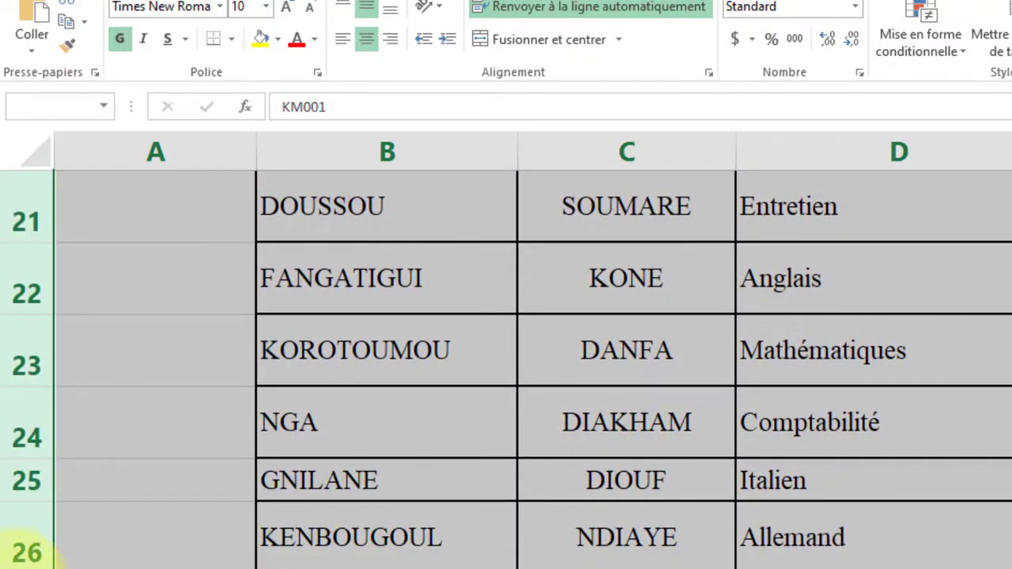
{"action": "left_click_drag", "start_coordinate": [18, 564], "coordinate": [17, 564]}
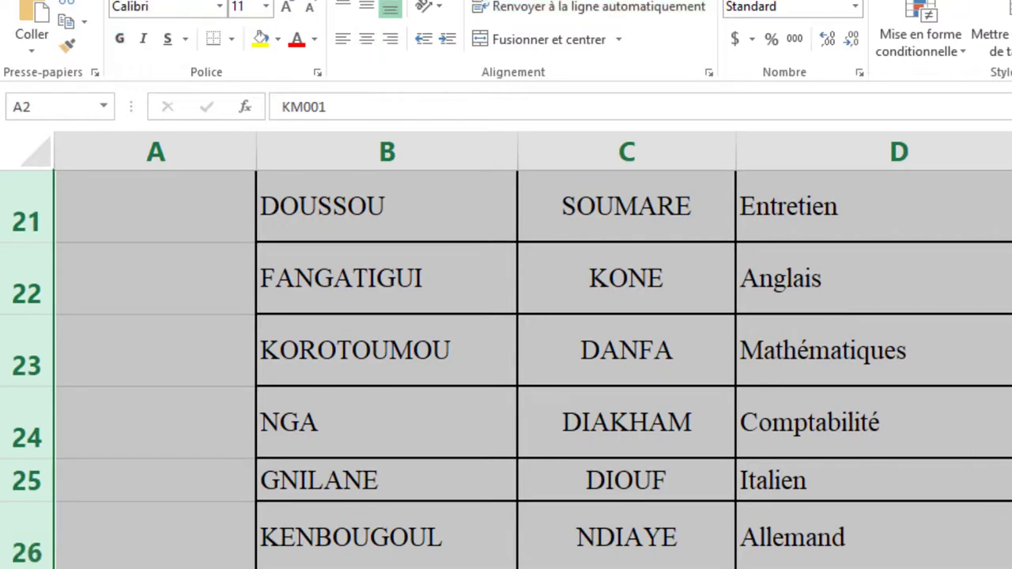
{"action": "scroll", "coordinate": [506, 363], "scroll_direction": "up", "scroll_amount": 6}
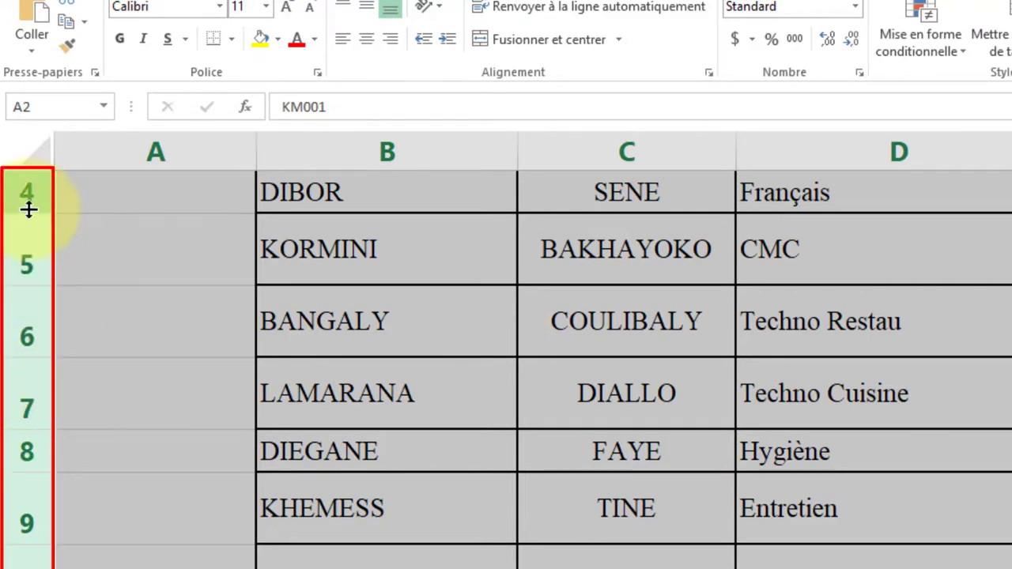
{"action": "left_click_drag", "start_coordinate": [36, 280], "coordinate": [31, 251]}
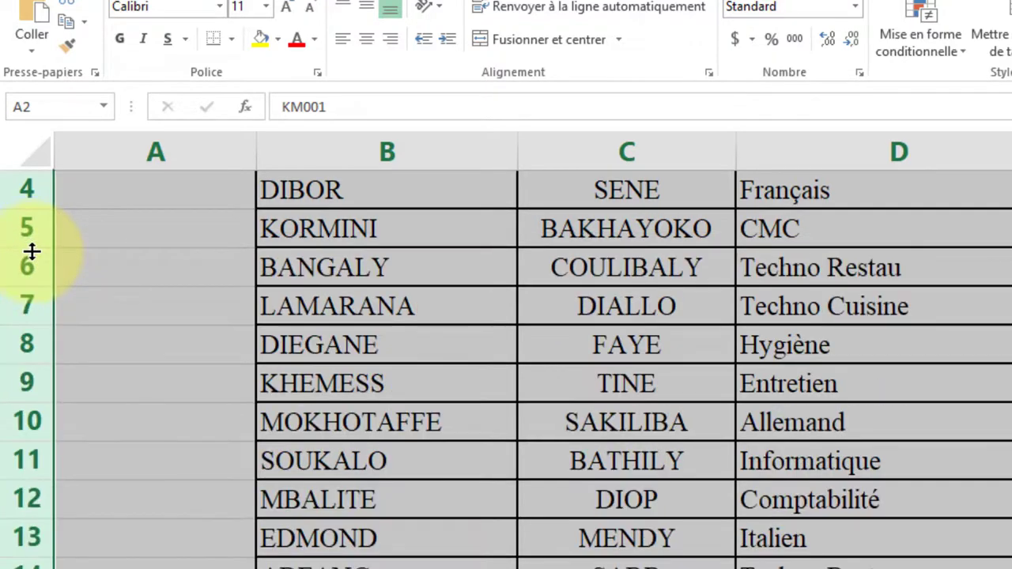
{"action": "left_click", "coordinate": [689, 417]}
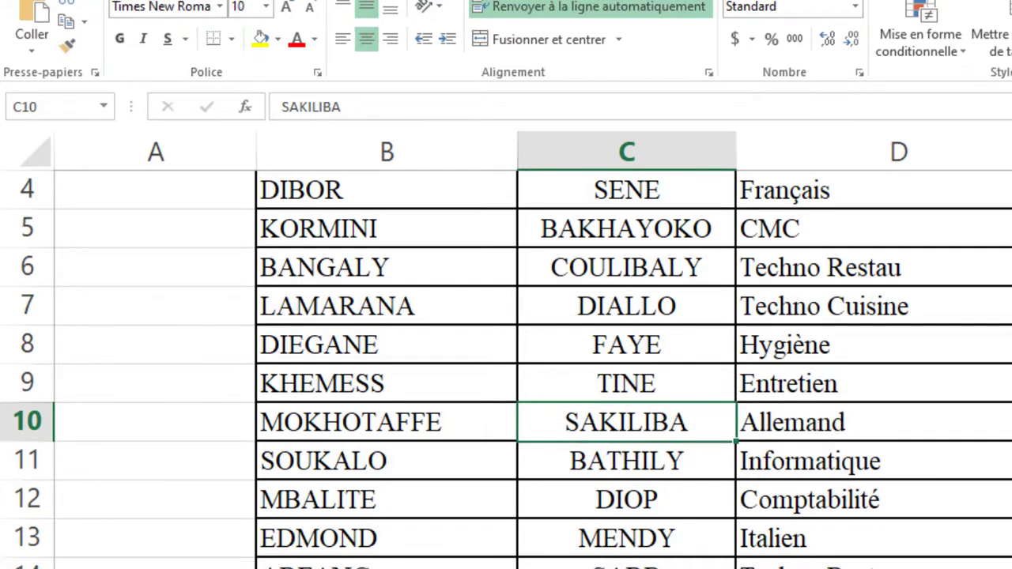
{"action": "scroll", "coordinate": [528, 314], "scroll_direction": "up", "scroll_amount": 1}
{"action": "left_click", "coordinate": [196, 298]}
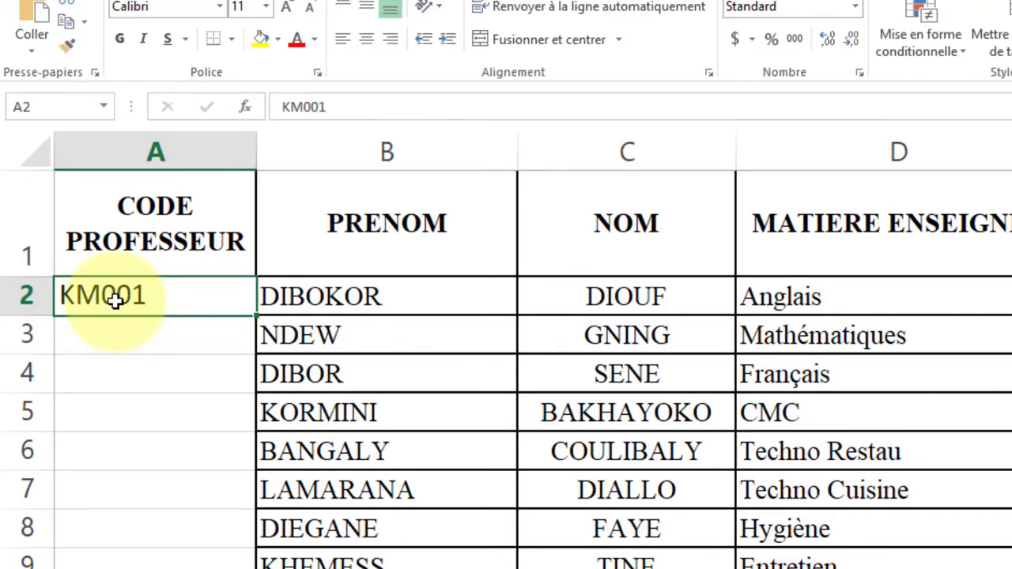
{"action": "type", "text": "K"}
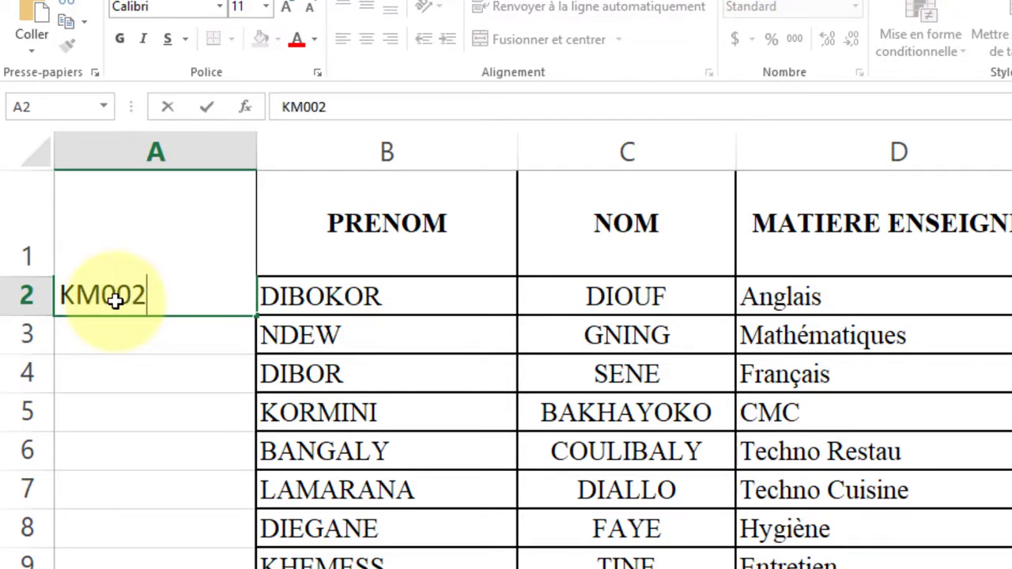
{"action": "key", "text": "Return"}
{"action": "left_click", "coordinate": [111, 297]}
{"action": "double_click", "coordinate": [108, 295]}
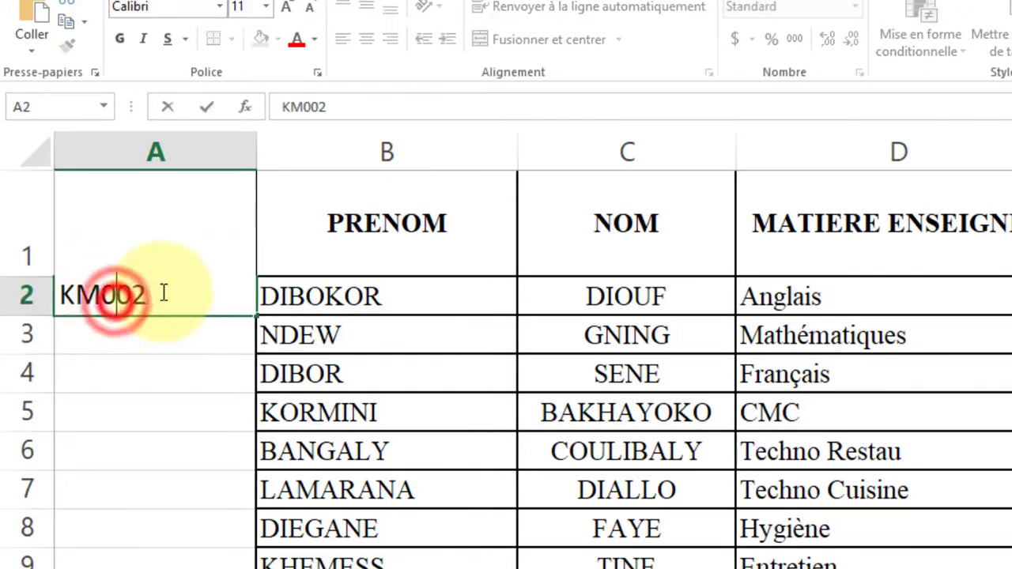
{"action": "left_click", "coordinate": [160, 294]}
{"action": "key", "text": "BackSpace"}
{"action": "type", "text": "1"}
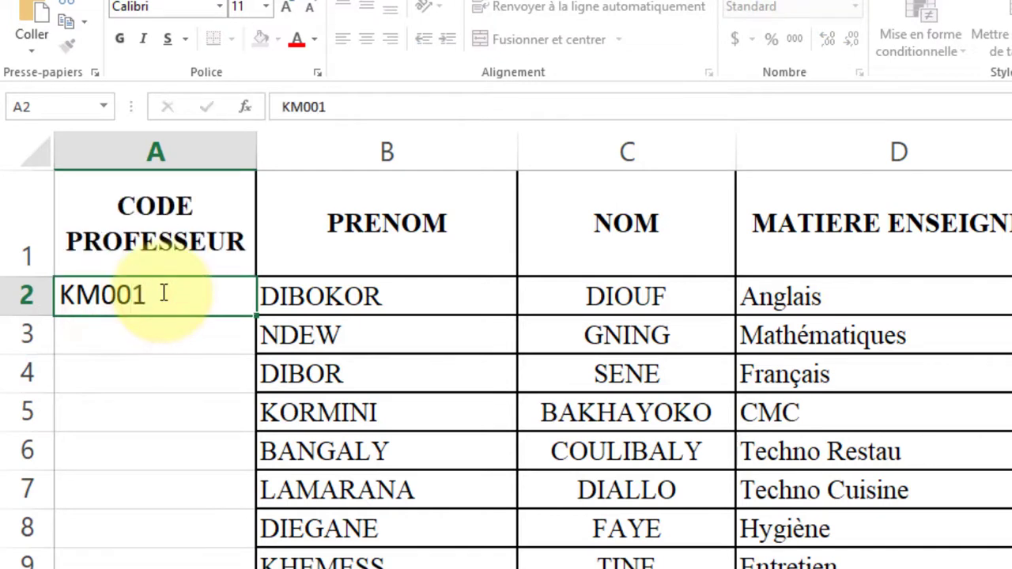
Enter KM002 in cell A3 and fill the code series from A2:A3 down to KM025 in cell A26
{"action": "key", "text": "Return"}
{"action": "type", "text": "KM002"}
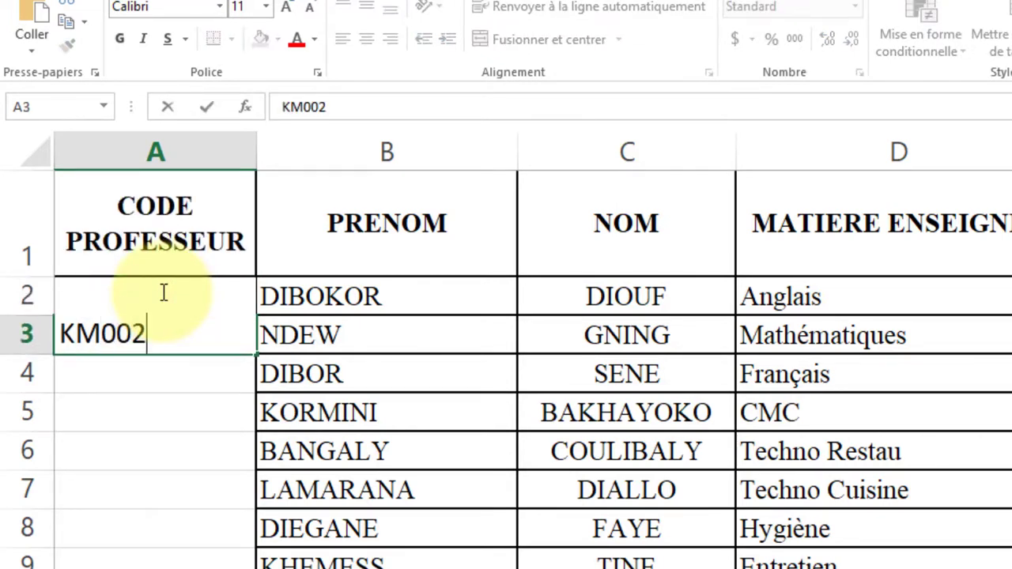
{"action": "left_click", "coordinate": [176, 412]}
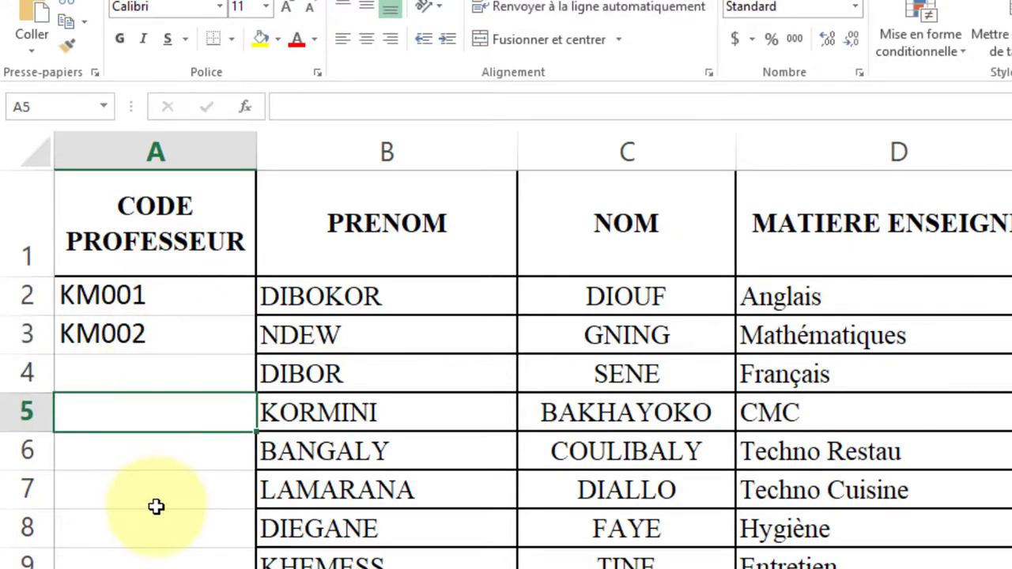
{"action": "left_click_drag", "start_coordinate": [150, 305], "coordinate": [150, 325]}
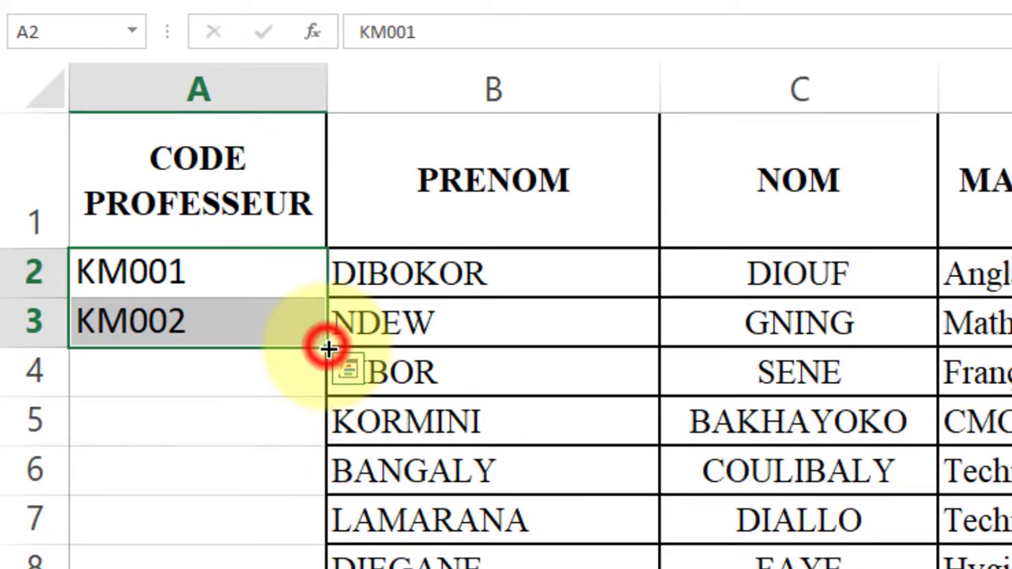
{"action": "left_click_drag", "start_coordinate": [328, 349], "coordinate": [320, 568]}
{"action": "left_click", "coordinate": [980, 568]}
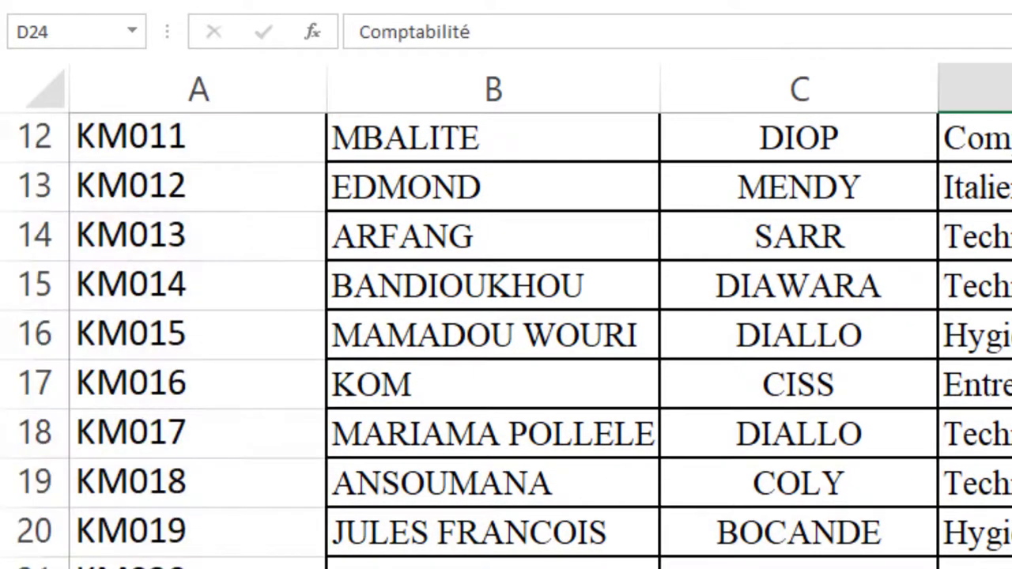
Apply a thick solid outline and thin dash-dot inside borders to the whole table, A1:F26
{"action": "left_click_drag", "start_coordinate": [980, 568], "coordinate": [57, 133]}
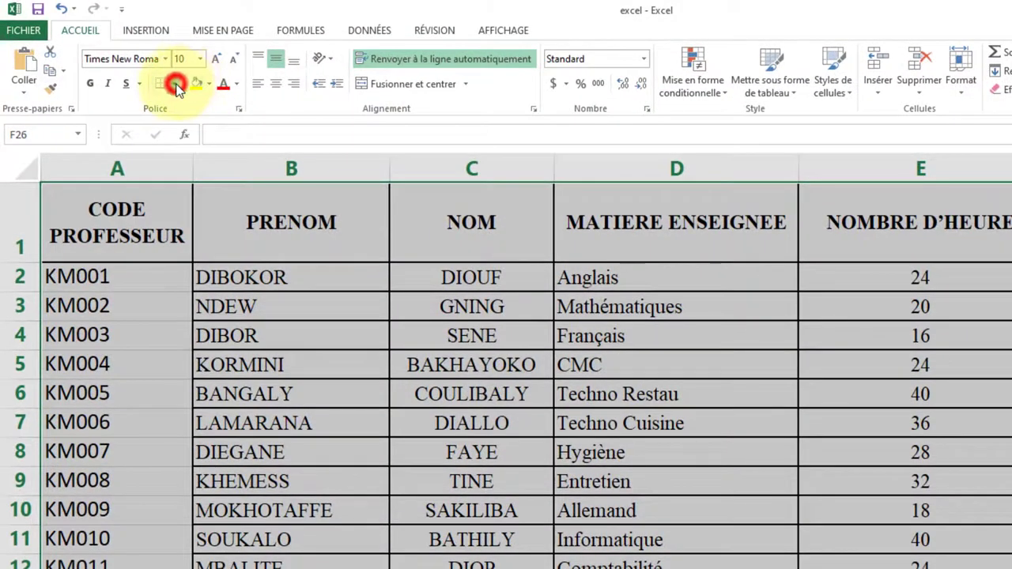
{"action": "left_click", "coordinate": [177, 86]}
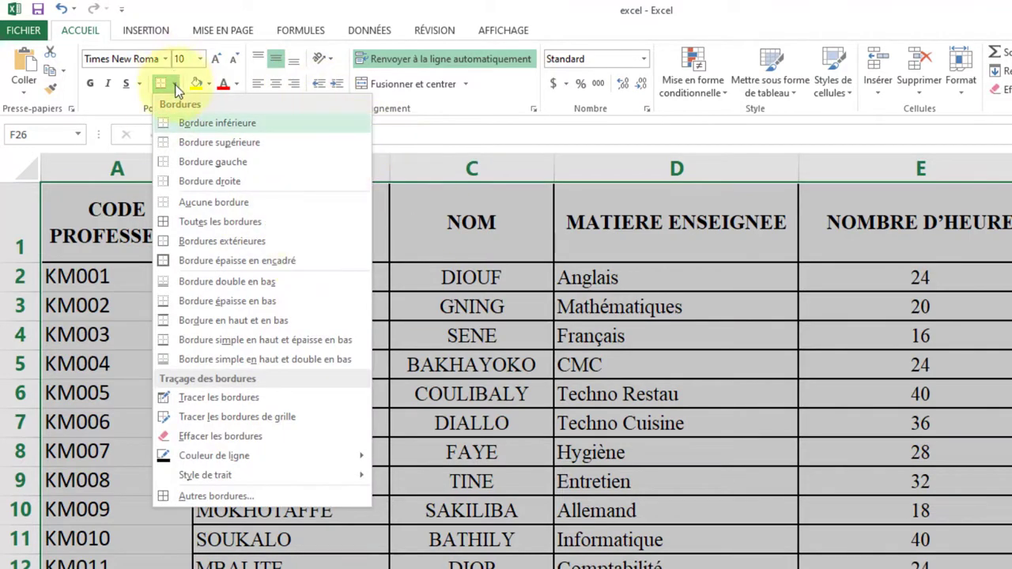
{"action": "left_click", "coordinate": [174, 84]}
{"action": "left_click", "coordinate": [175, 83]}
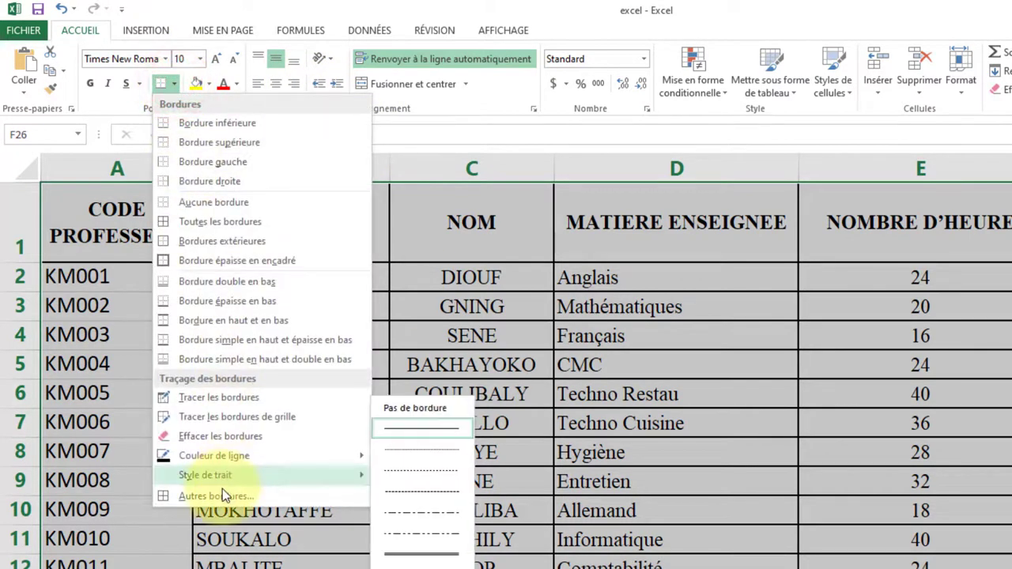
{"action": "key", "text": "Escape"}
{"action": "scroll", "coordinate": [219, 490], "scroll_direction": "down", "scroll_amount": 6}
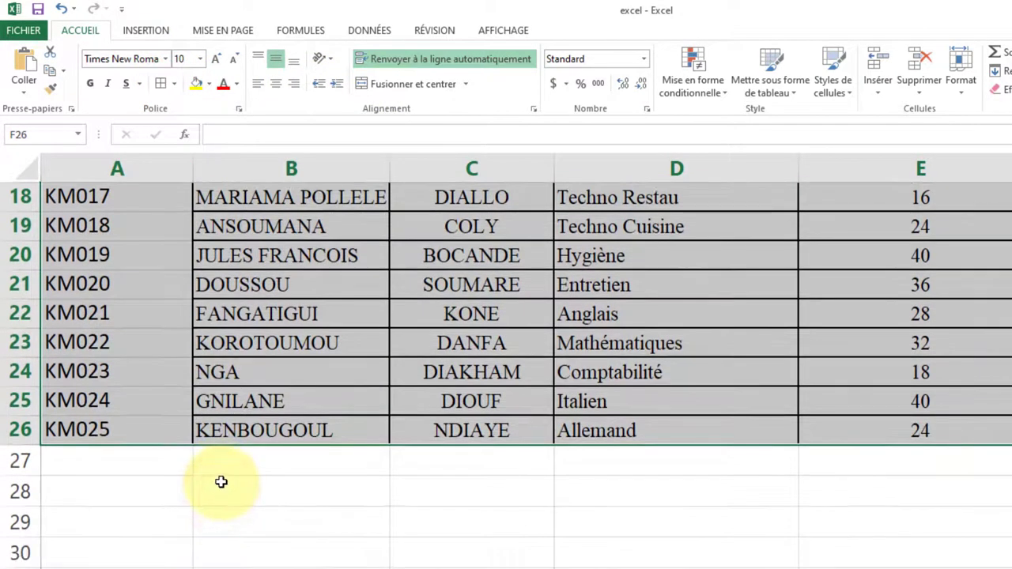
{"action": "key", "text": "ctrl+1"}
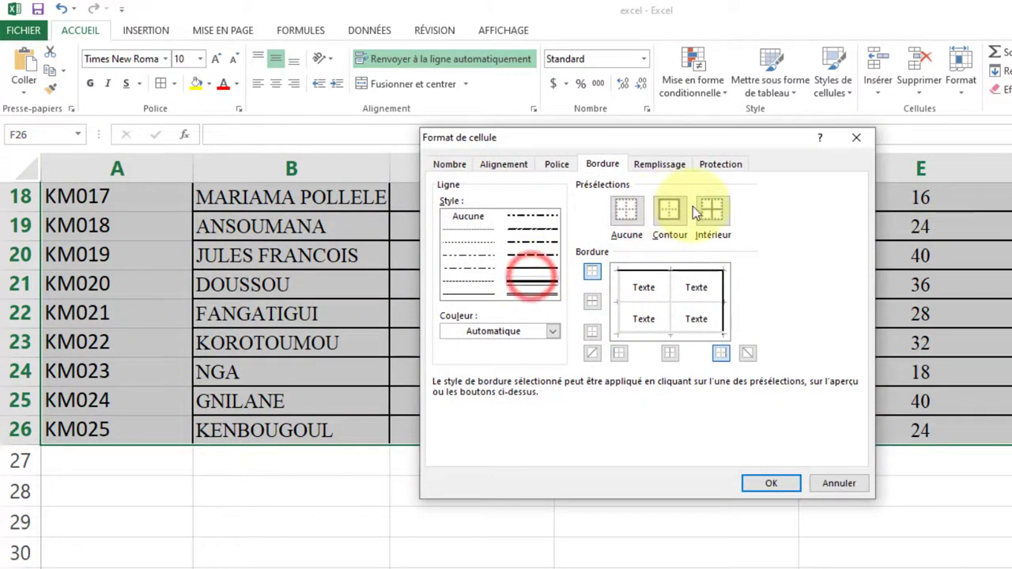
{"action": "left_click", "coordinate": [668, 210]}
{"action": "left_click", "coordinate": [470, 256]}
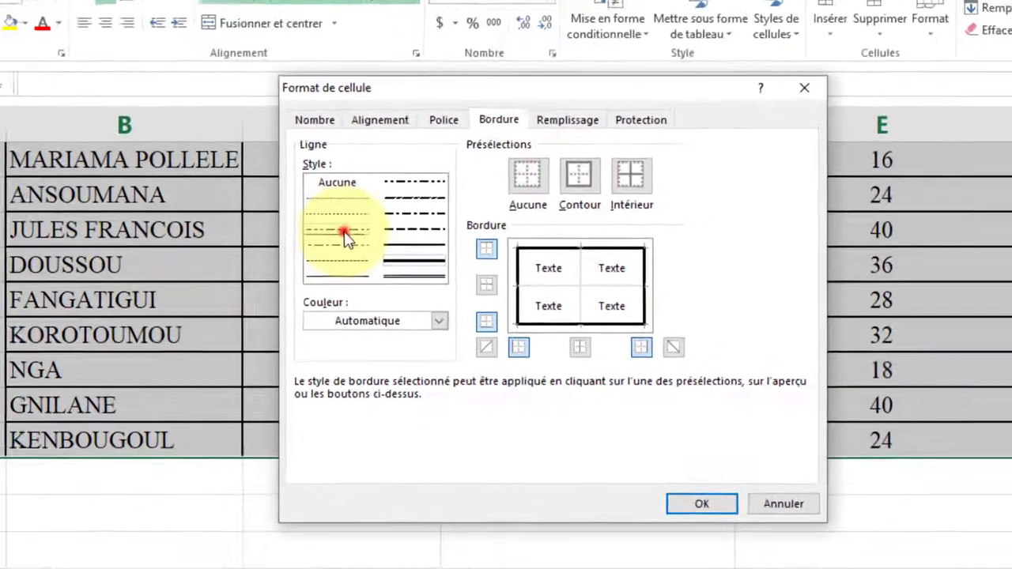
{"action": "left_click", "coordinate": [712, 210]}
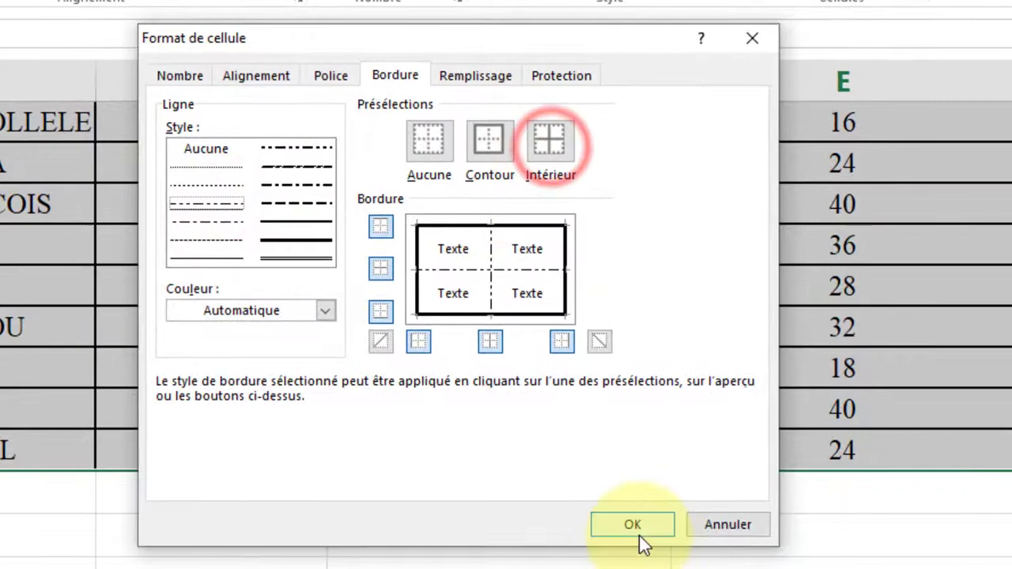
{"action": "left_click", "coordinate": [639, 535]}
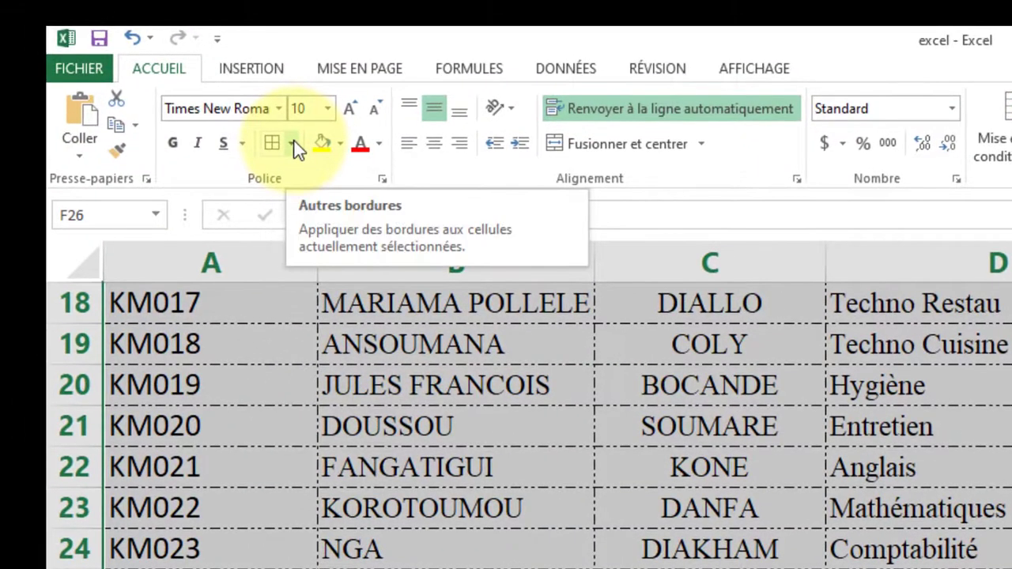
Reapply the thick outline to A1:F26 and change the table's inside borders to a thin dashed blue line
{"action": "left_click", "coordinate": [294, 145]}
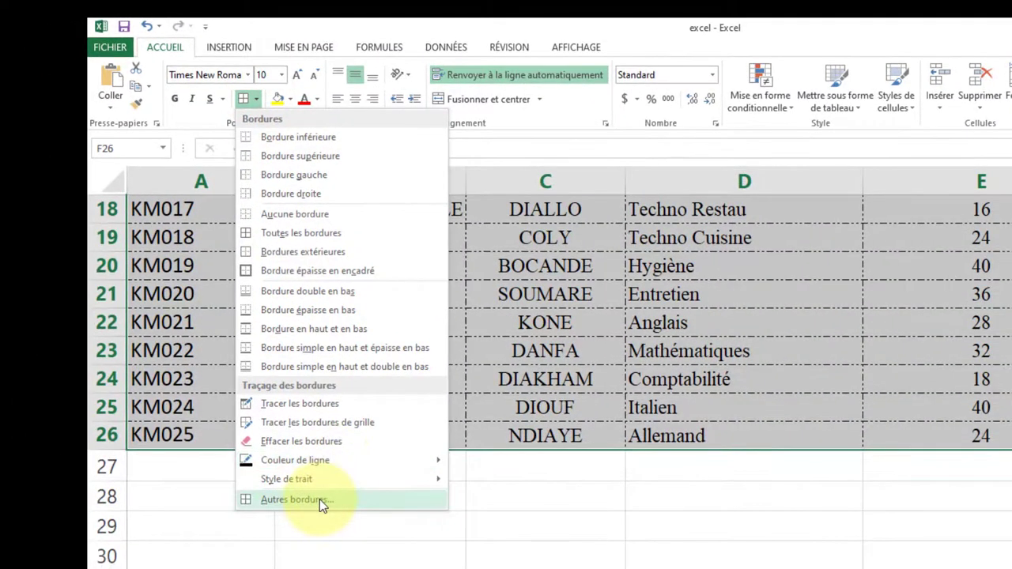
{"action": "left_click", "coordinate": [320, 499]}
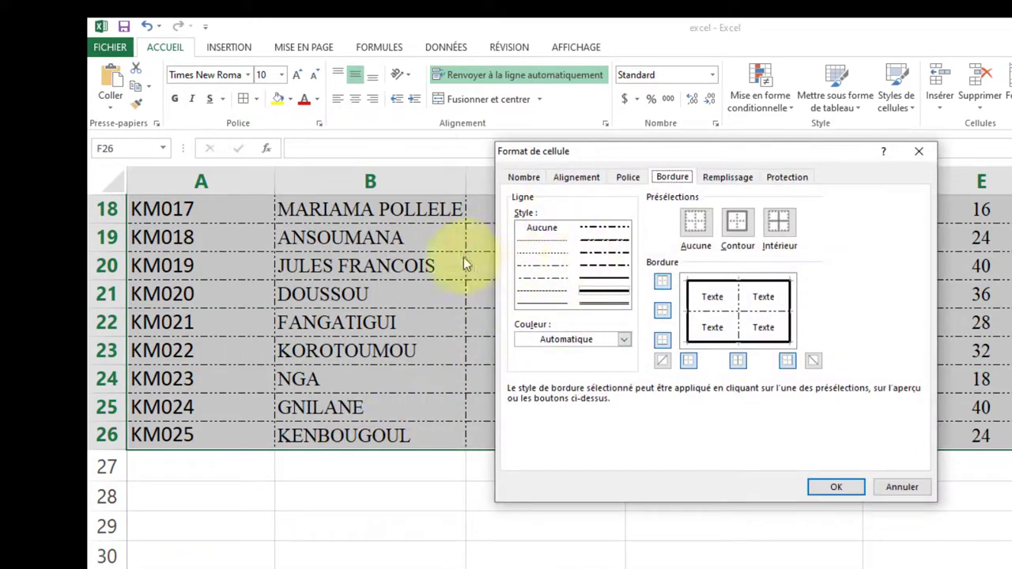
{"action": "left_click", "coordinate": [607, 291]}
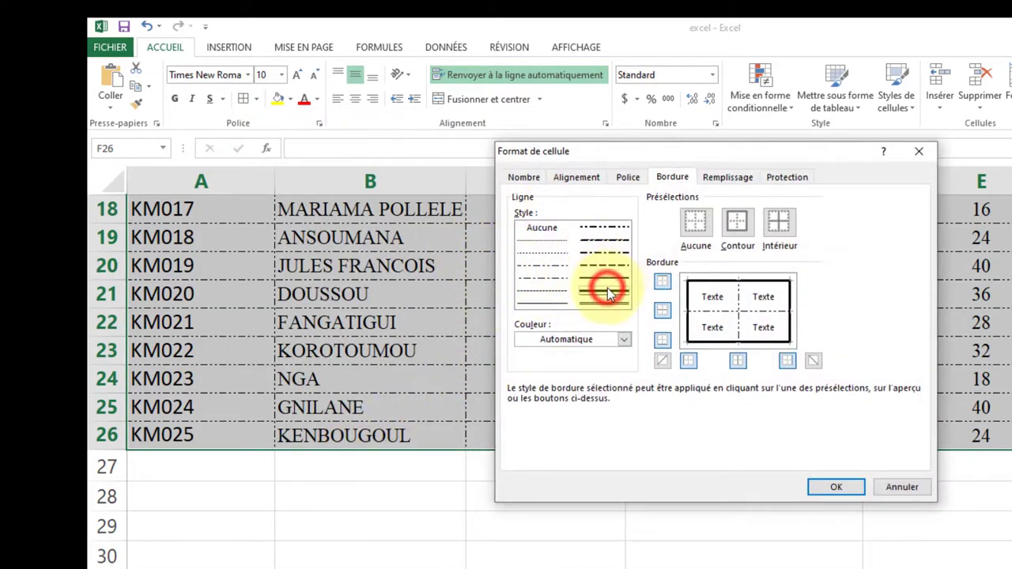
{"action": "left_click", "coordinate": [607, 289]}
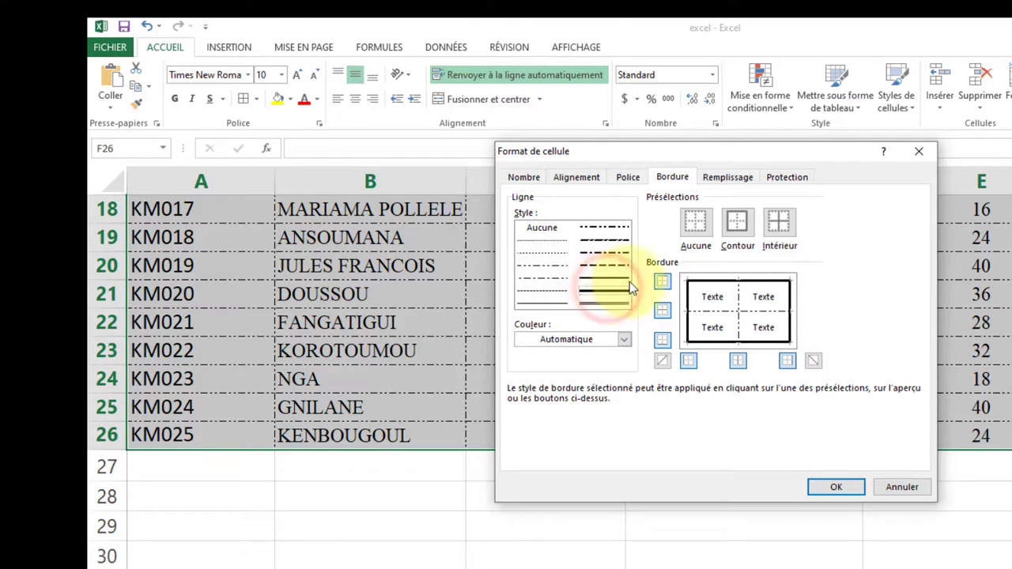
{"action": "left_click", "coordinate": [747, 225]}
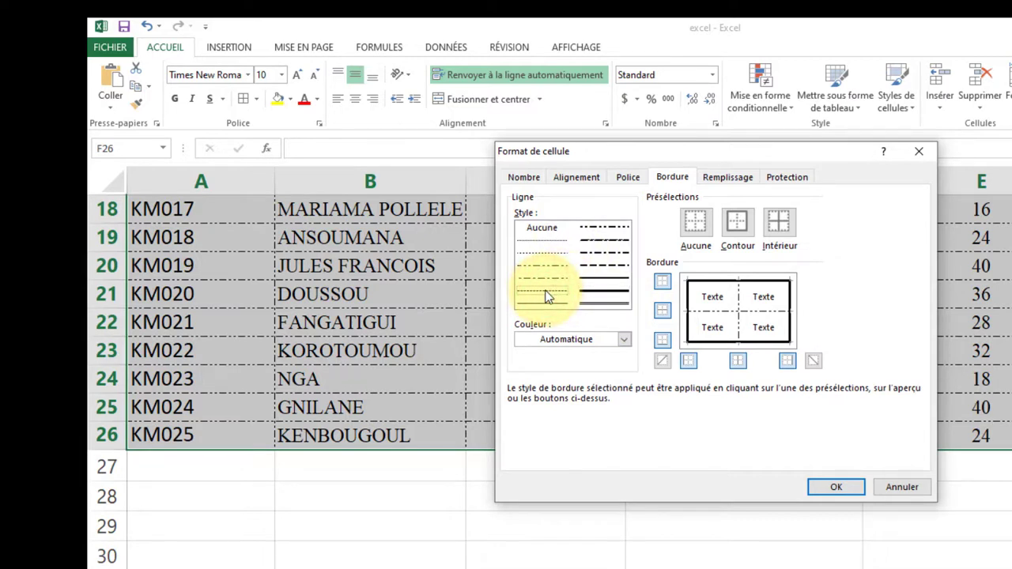
{"action": "left_click", "coordinate": [613, 341]}
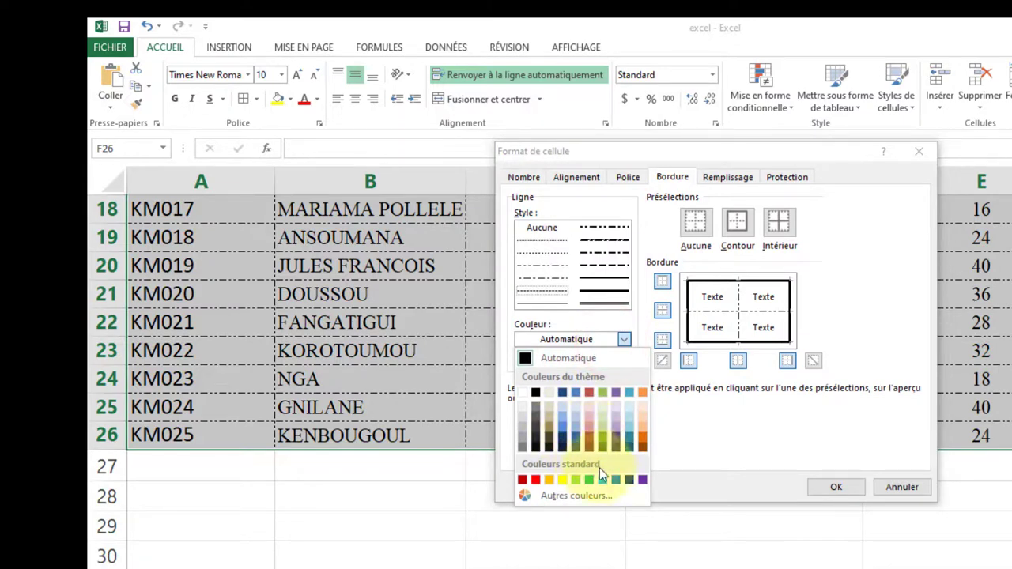
{"action": "left_click", "coordinate": [616, 480]}
{"action": "left_click", "coordinate": [779, 222]}
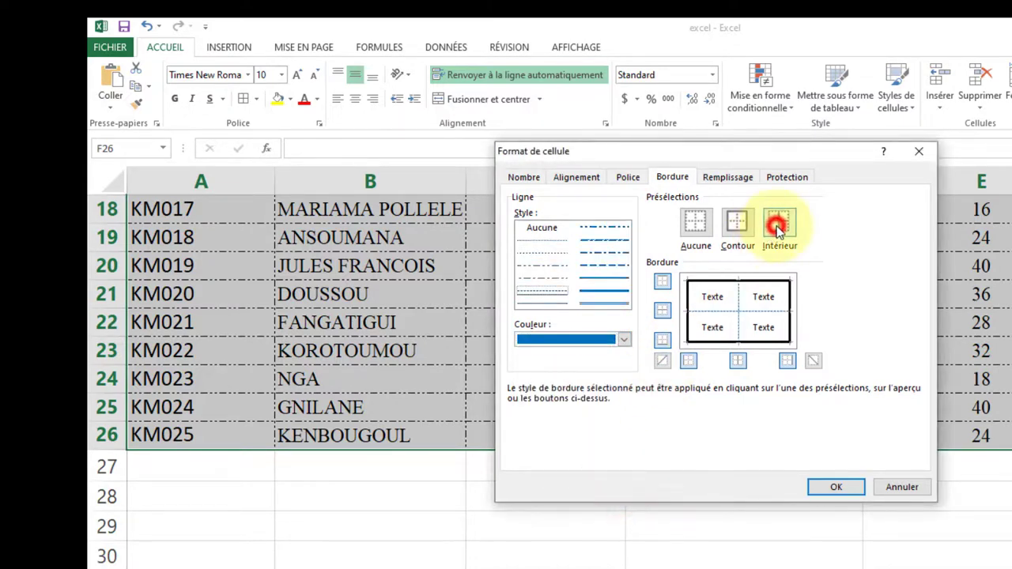
{"action": "left_click", "coordinate": [835, 486]}
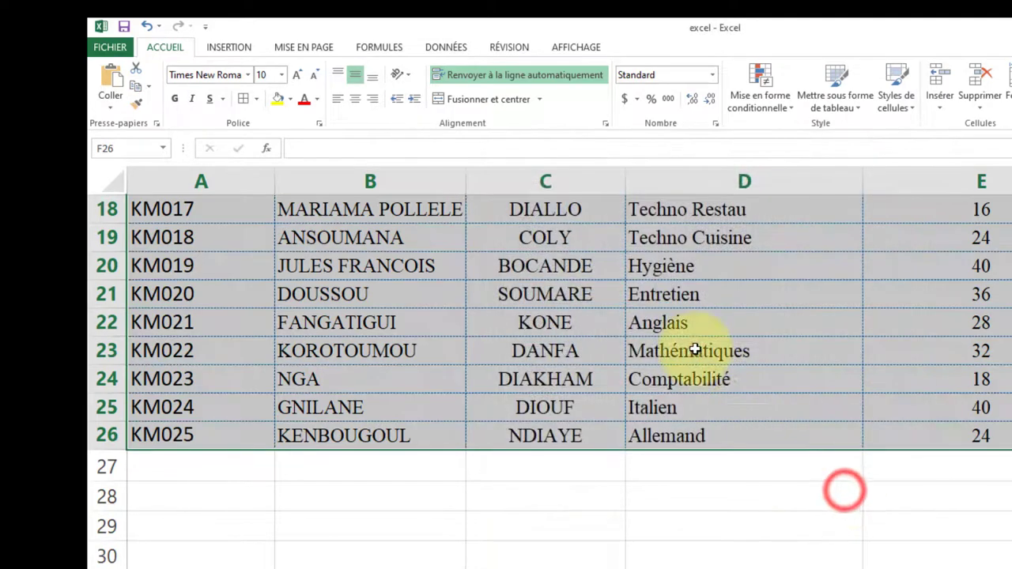
{"action": "left_click", "coordinate": [693, 350]}
Narrow column D so that the MATIERE ENSEIGNEE header wraps onto two lines
{"action": "scroll", "coordinate": [553, 380], "scroll_direction": "up", "scroll_amount": 6}
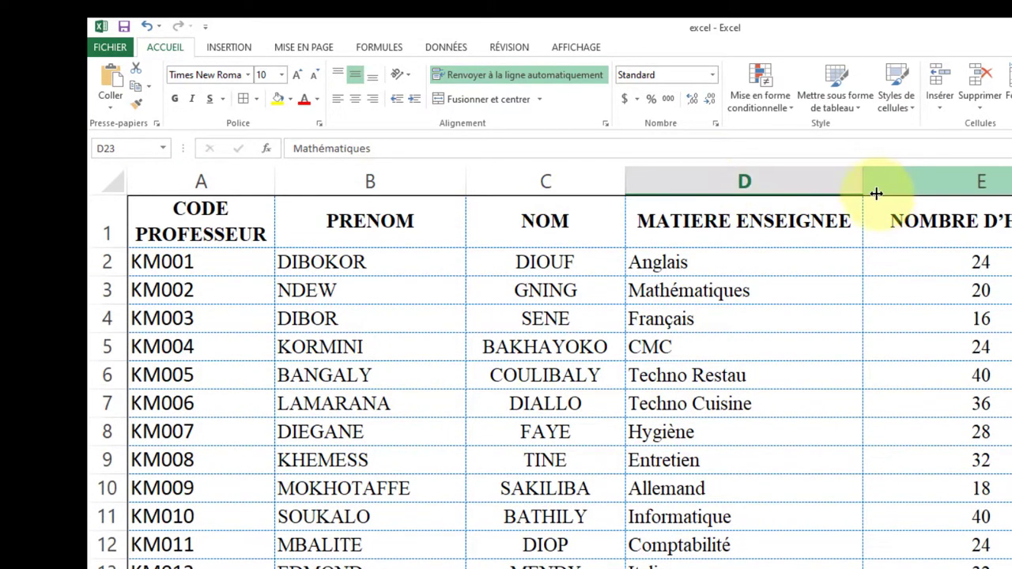
{"action": "left_click", "coordinate": [98, 225]}
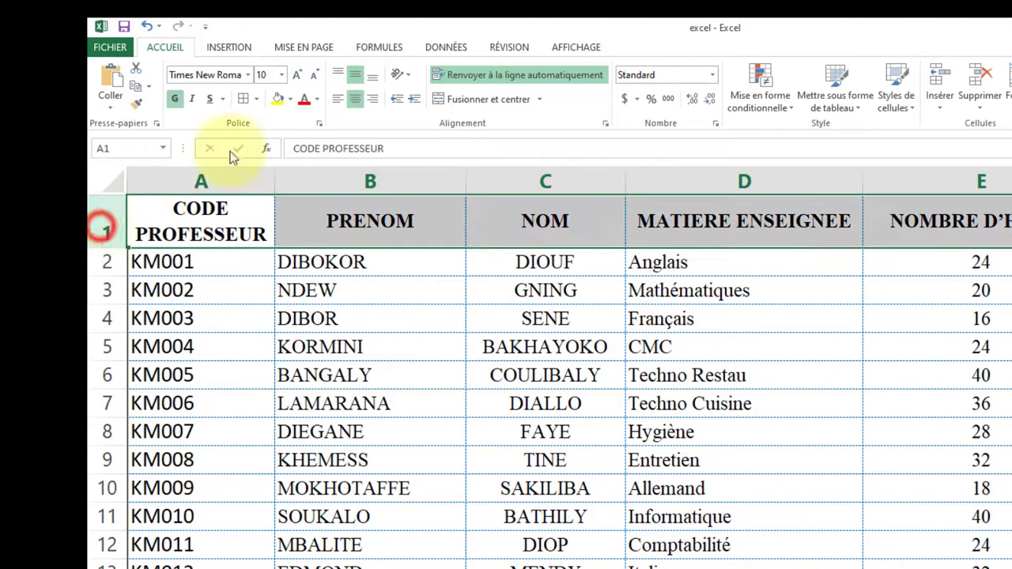
{"action": "left_click", "coordinate": [856, 218]}
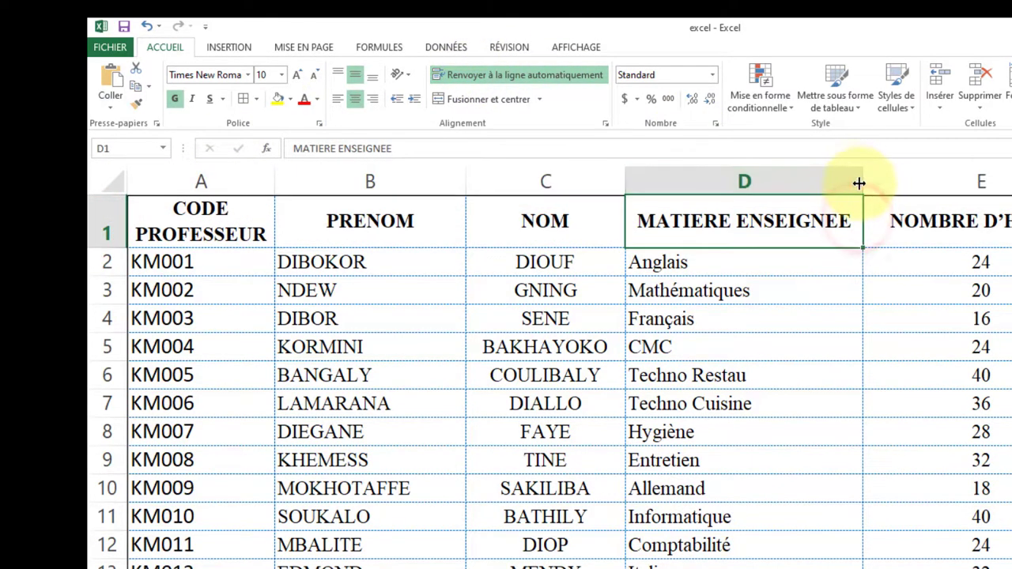
{"action": "left_click_drag", "start_coordinate": [858, 181], "coordinate": [818, 183]}
{"action": "left_click", "coordinate": [860, 310]}
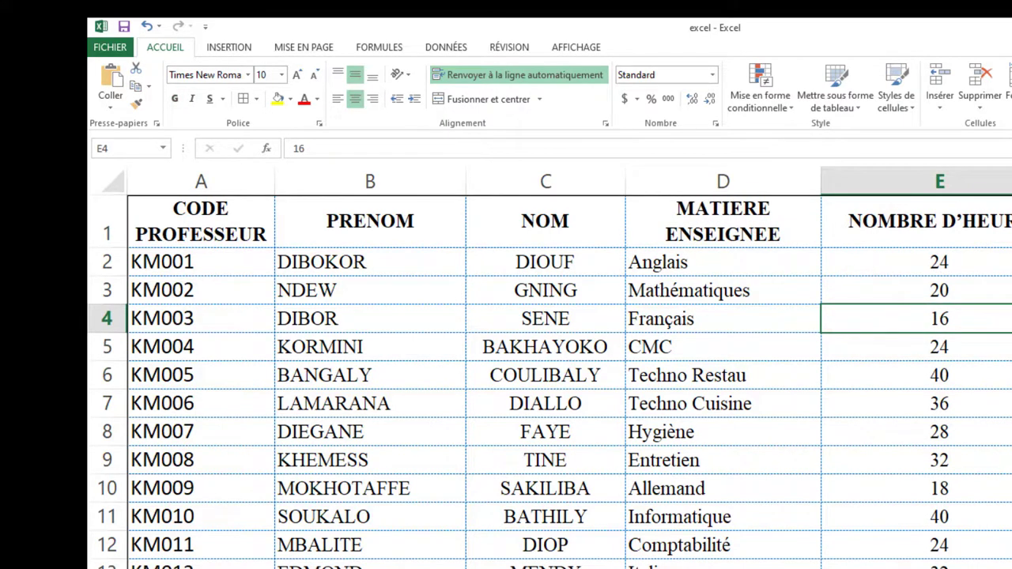
Fill the teacher table's header cells A1:F1 with a medium blue background
{"action": "left_click_drag", "start_coordinate": [1011, 222], "coordinate": [193, 68]}
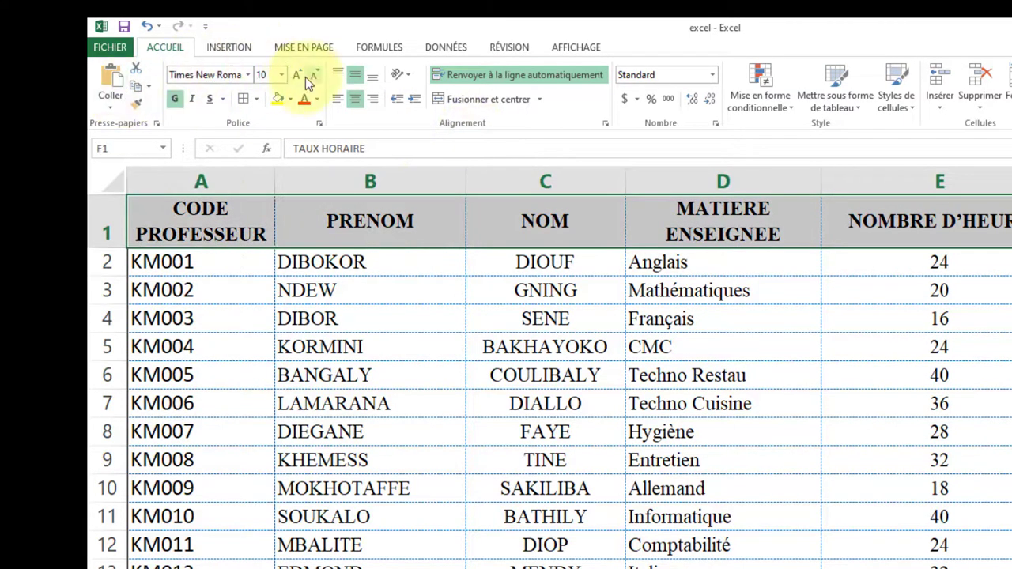
{"action": "left_click", "coordinate": [289, 100]}
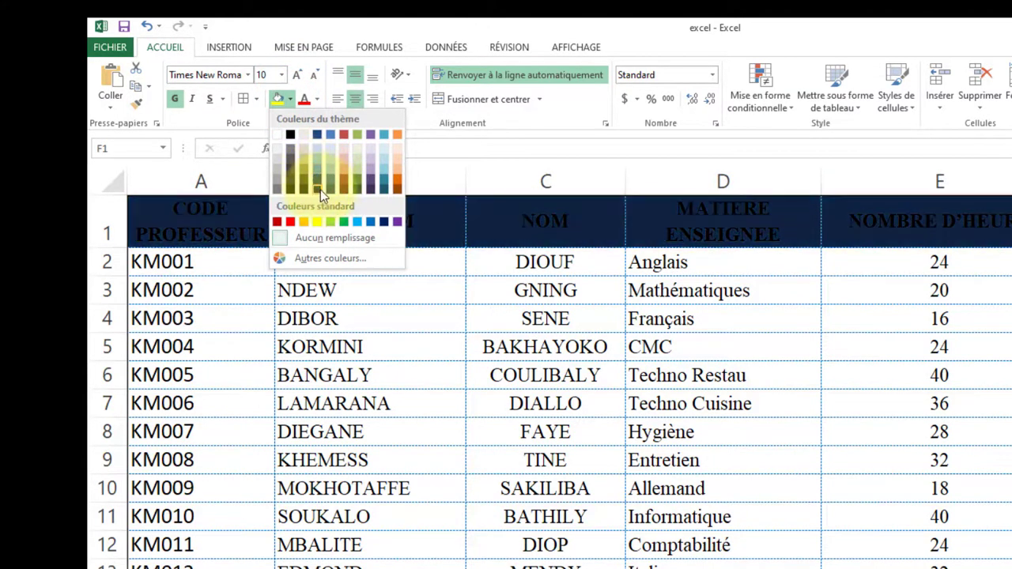
{"action": "left_click", "coordinate": [316, 172]}
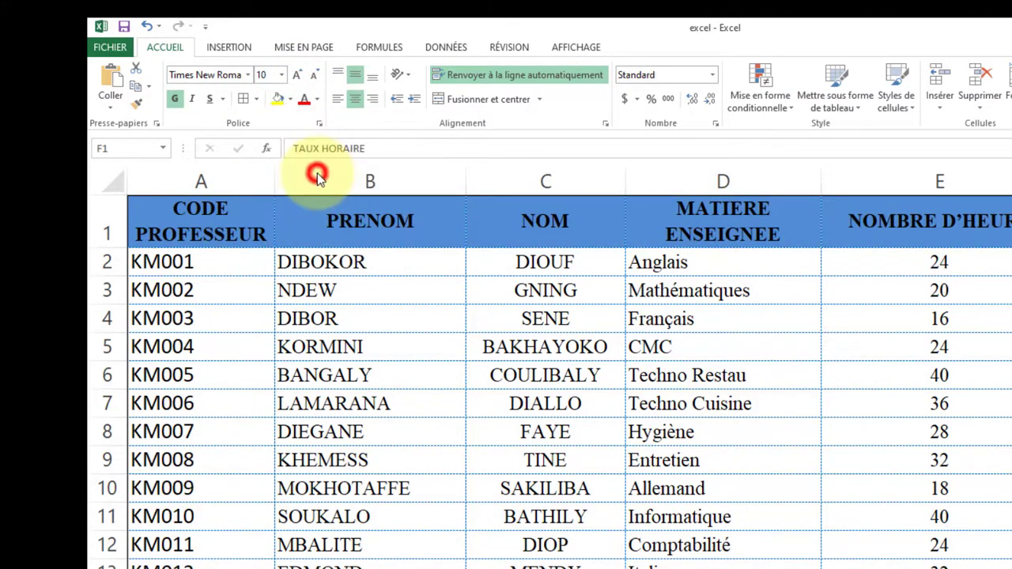
{"action": "left_click", "coordinate": [560, 348]}
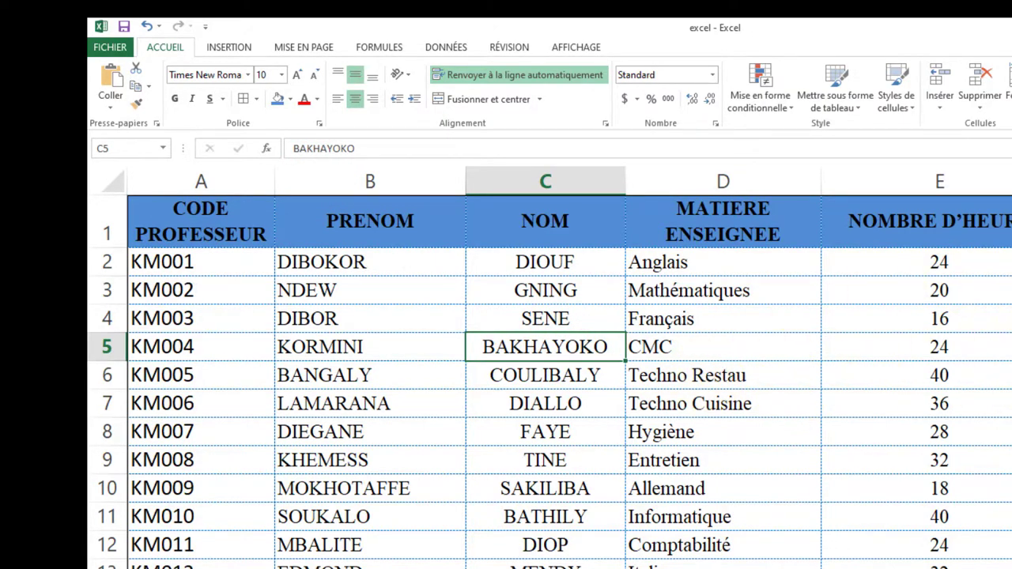
Switch to the Word exam document and copy the whole Matières / Taux Horaire table
{"action": "left_click", "coordinate": [1011, 261]}
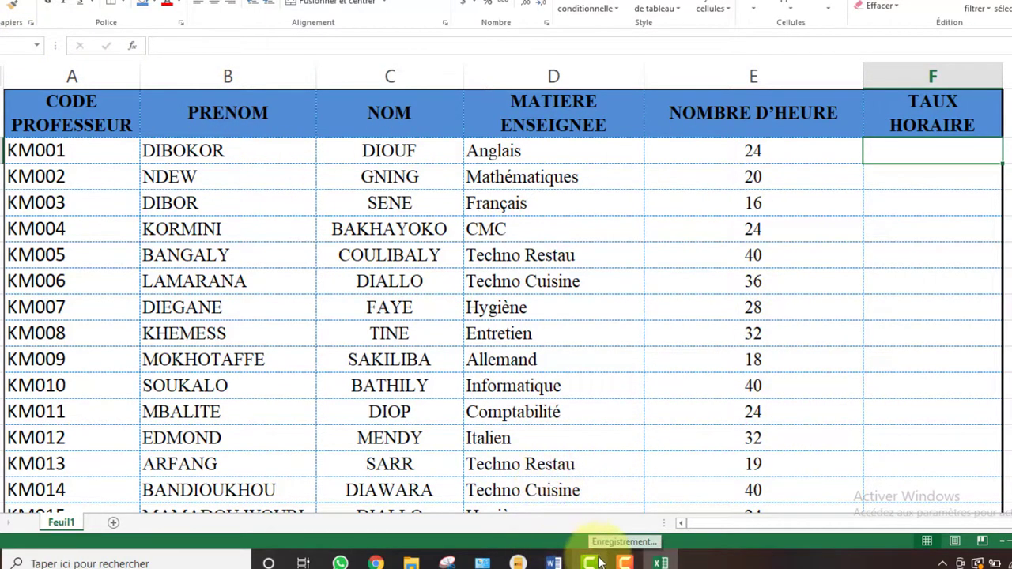
{"action": "left_click", "coordinate": [553, 561]}
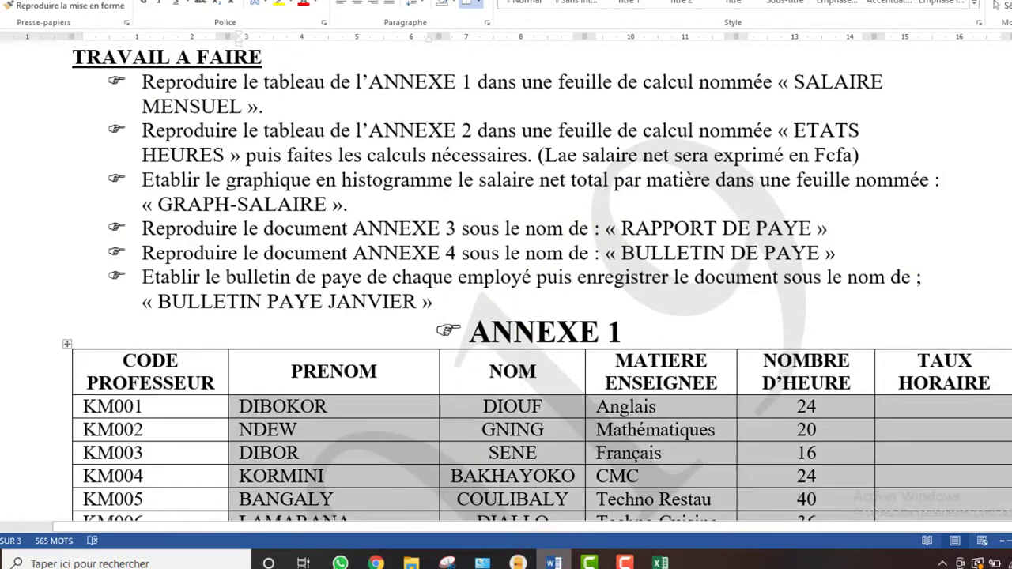
{"action": "scroll", "coordinate": [871, 261], "scroll_direction": "up", "scroll_amount": 5}
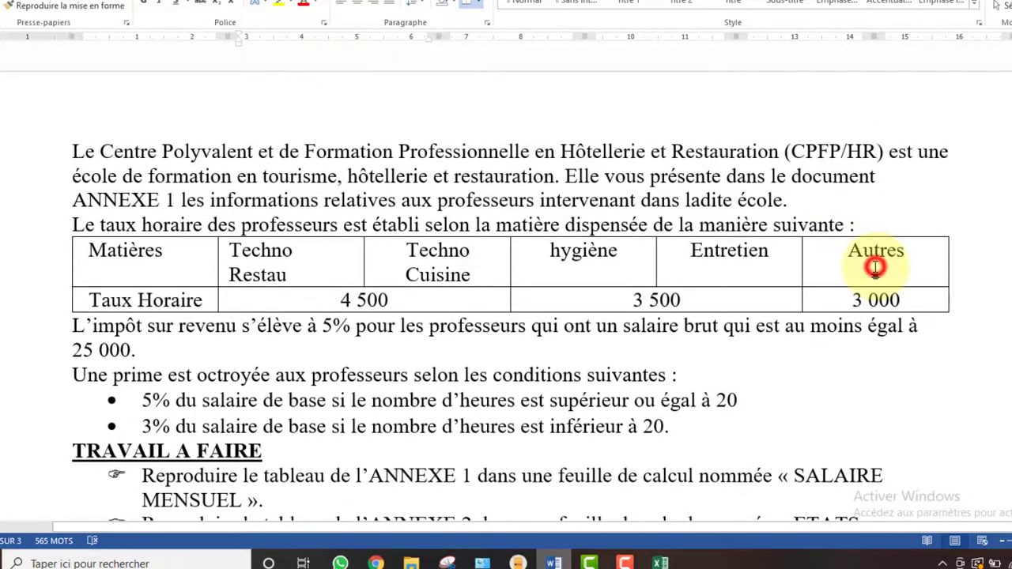
{"action": "left_click_drag", "start_coordinate": [876, 300], "coordinate": [93, 251]}
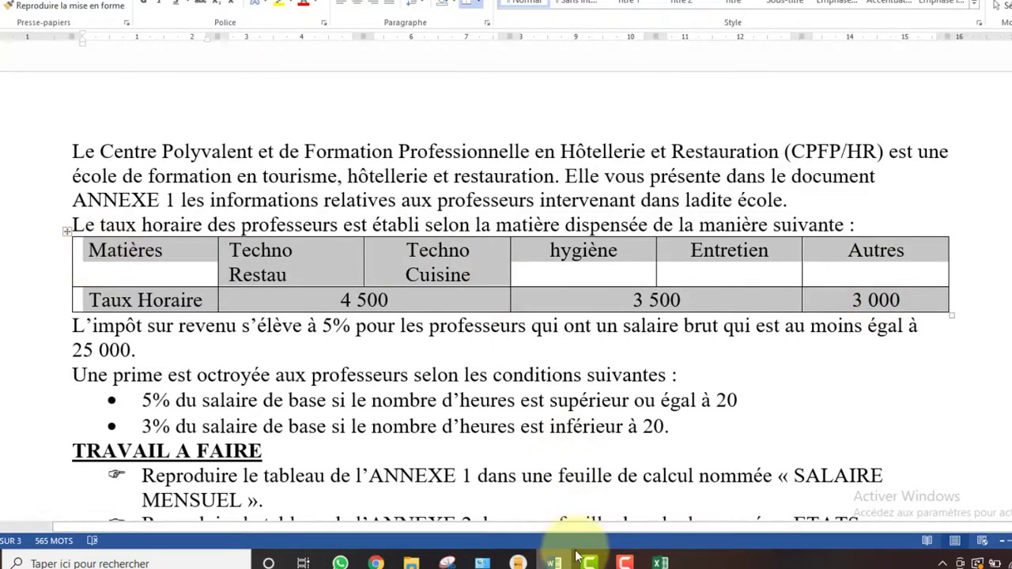
Back in Excel, paste the Matières / Taux Horaire table at A29, leaving two empty rows below the teacher table
{"action": "left_click", "coordinate": [660, 562]}
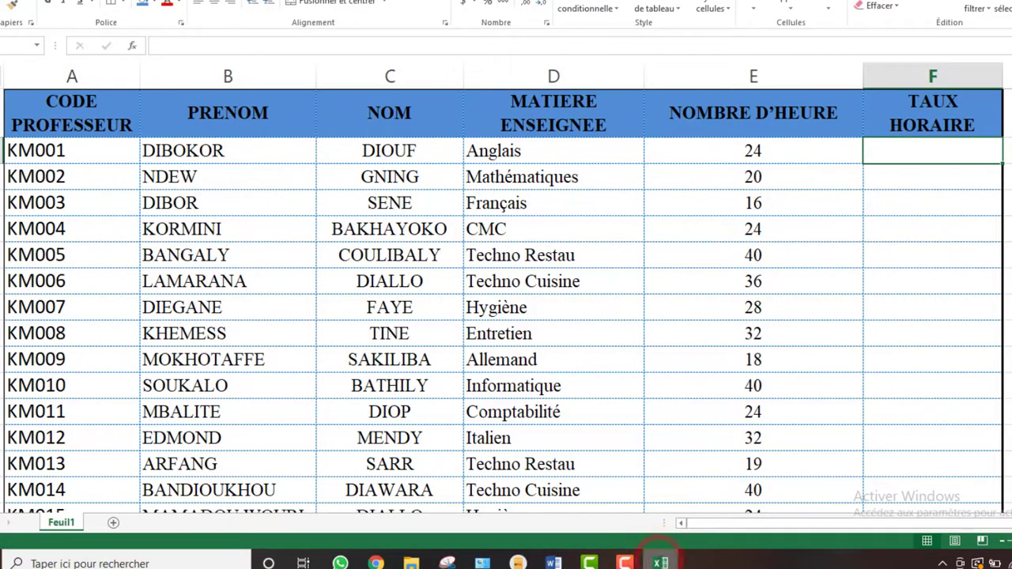
{"action": "scroll", "coordinate": [190, 497], "scroll_direction": "down", "scroll_amount": 4}
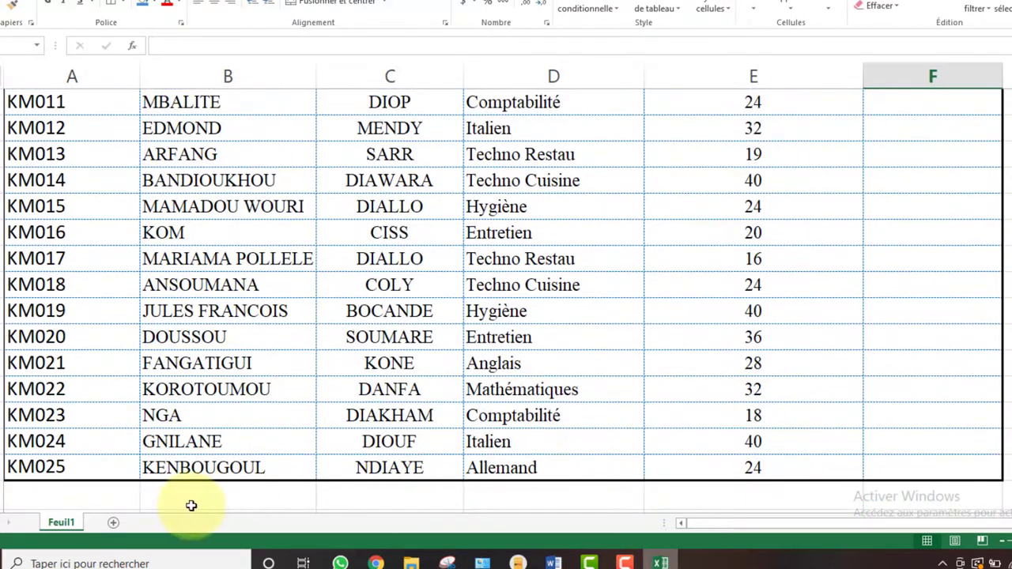
{"action": "left_click", "coordinate": [188, 506]}
{"action": "left_click", "coordinate": [188, 506]}
{"action": "key", "text": "Down"}
{"action": "key", "text": "Down"}
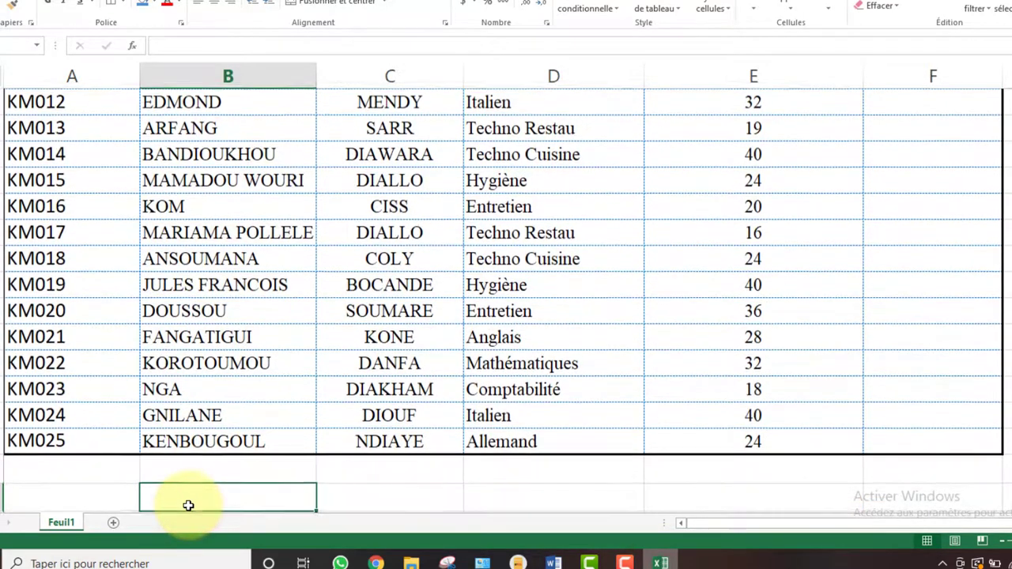
{"action": "key", "text": "Left"}
{"action": "type", "text": "Matières\tTechno Restau\tTechno Cuisine\thygiène\tEntretien\tAutres"}
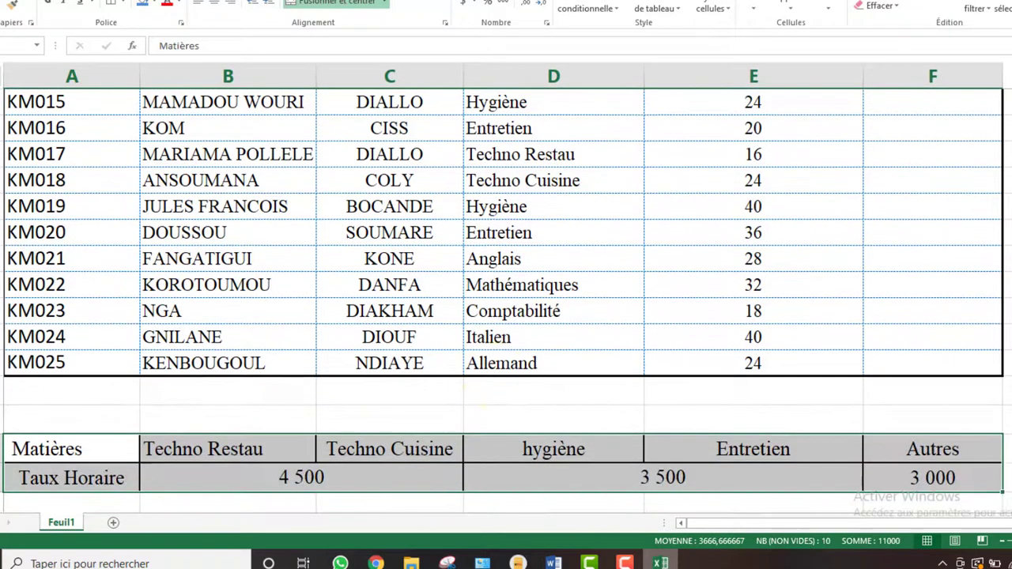
Examine which hourly rate applies to each subject in the pasted table and compare with the empty TAUX HORAIRE column
{"action": "left_click", "coordinate": [206, 501]}
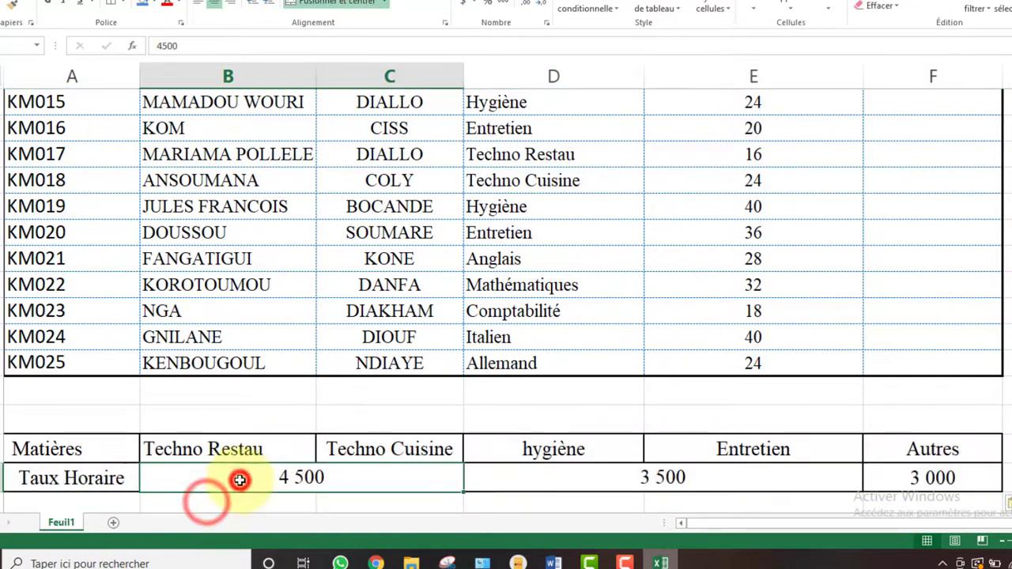
{"action": "left_click", "coordinate": [212, 452]}
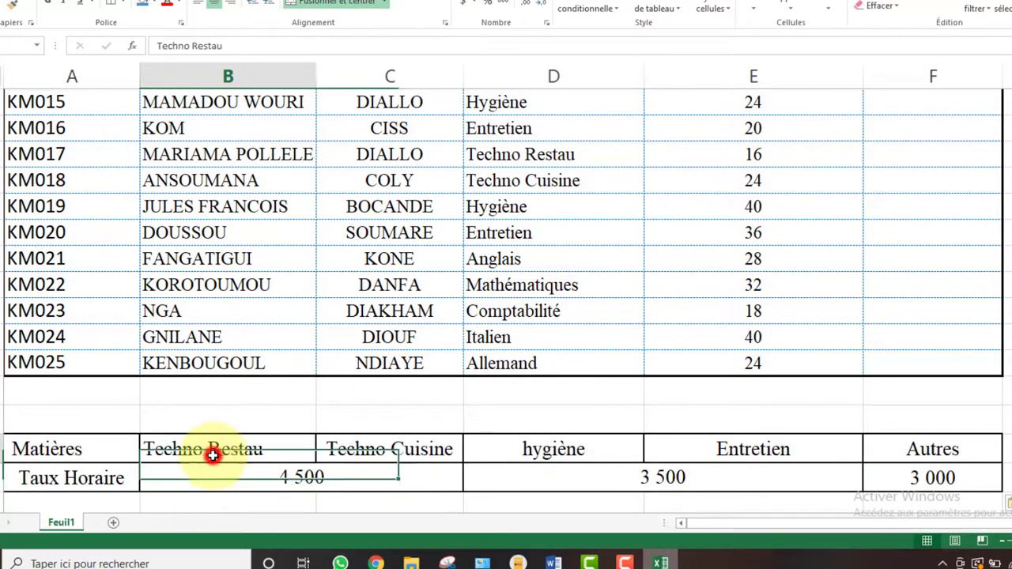
{"action": "left_click", "coordinate": [369, 447]}
{"action": "left_click", "coordinate": [294, 476]}
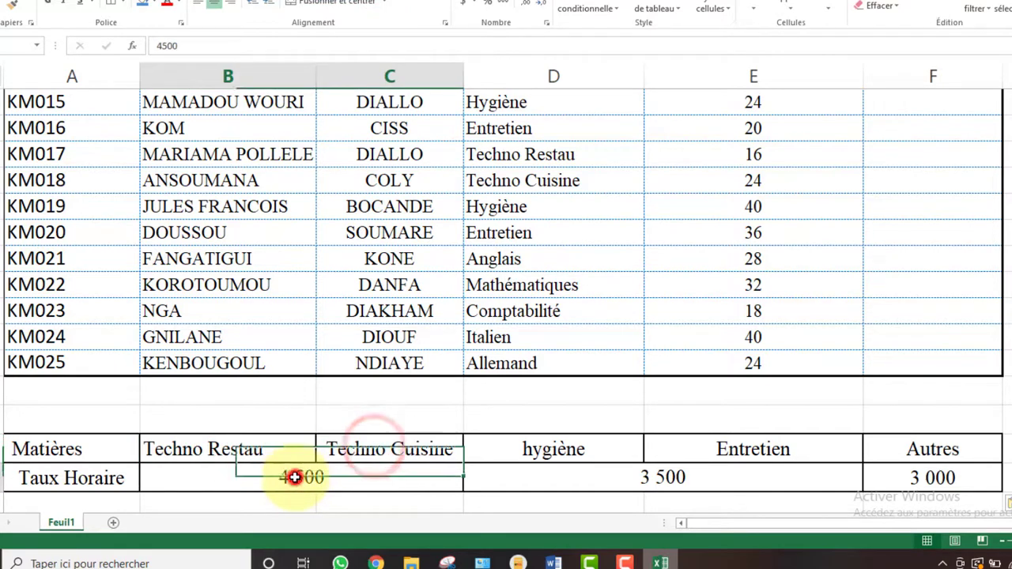
{"action": "left_click", "coordinate": [527, 447]}
{"action": "left_click", "coordinate": [712, 448]}
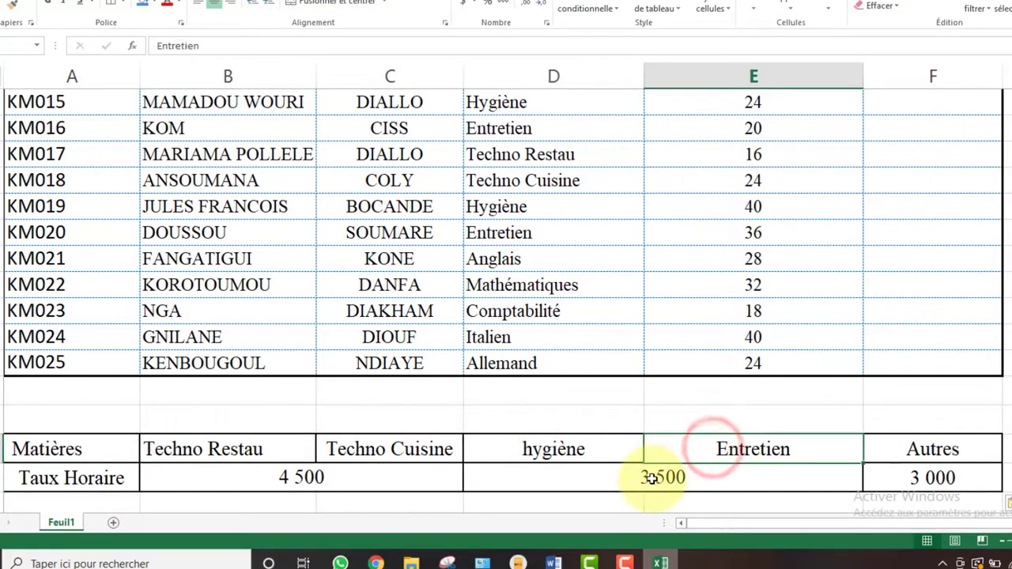
{"action": "left_click", "coordinate": [652, 477]}
{"action": "left_click", "coordinate": [905, 448]}
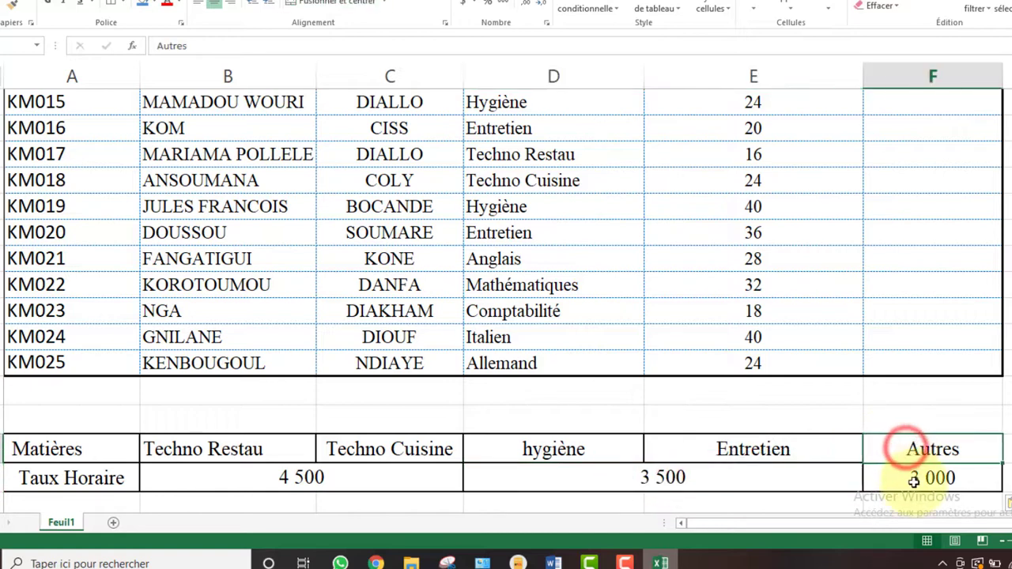
{"action": "left_click", "coordinate": [634, 468]}
{"action": "left_click", "coordinate": [906, 481]}
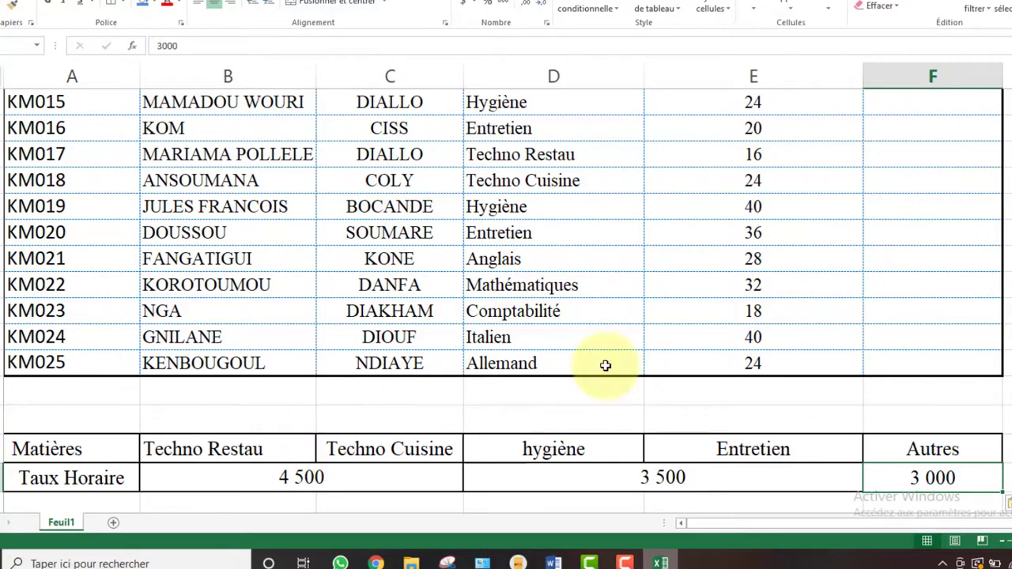
{"action": "scroll", "coordinate": [505, 300], "scroll_direction": "up", "scroll_amount": 5}
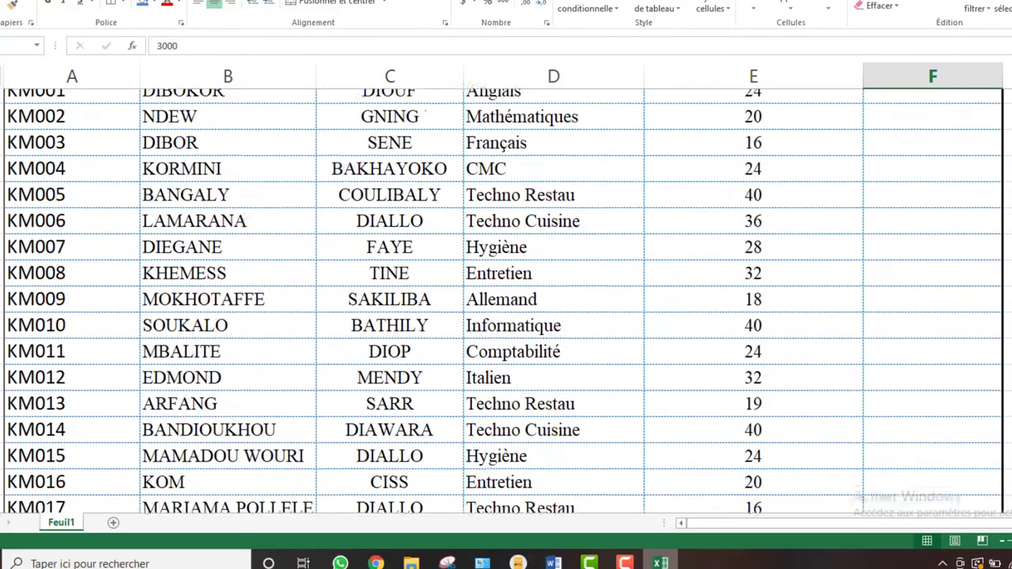
{"action": "left_click", "coordinate": [906, 148]}
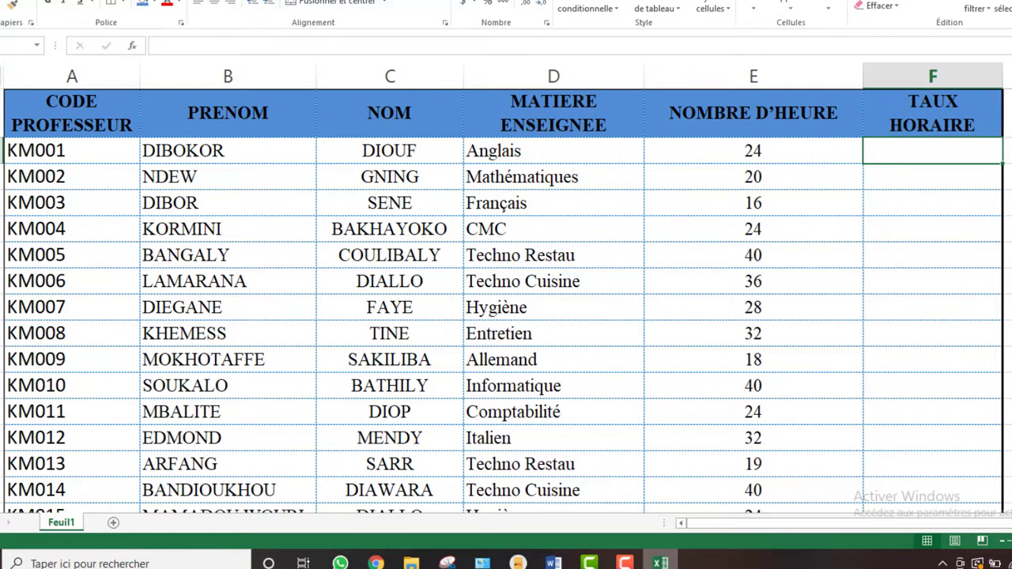
Insert five empty rows above the teacher table's header row
{"action": "scroll", "coordinate": [631, 460], "scroll_direction": "down", "scroll_amount": 5}
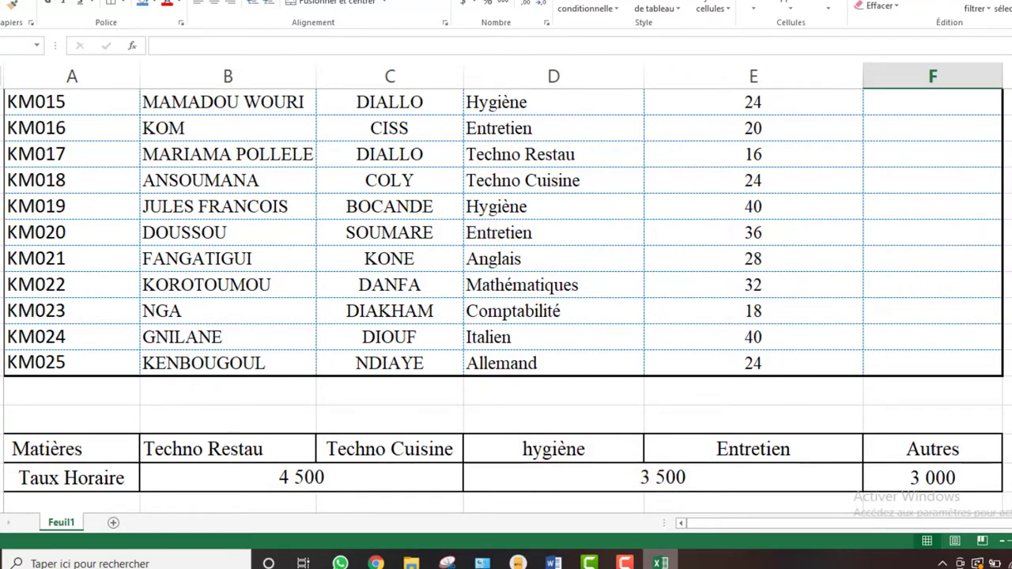
{"action": "scroll", "coordinate": [506, 301], "scroll_direction": "up", "scroll_amount": 5}
{"action": "left_click", "coordinate": [3, 113]}
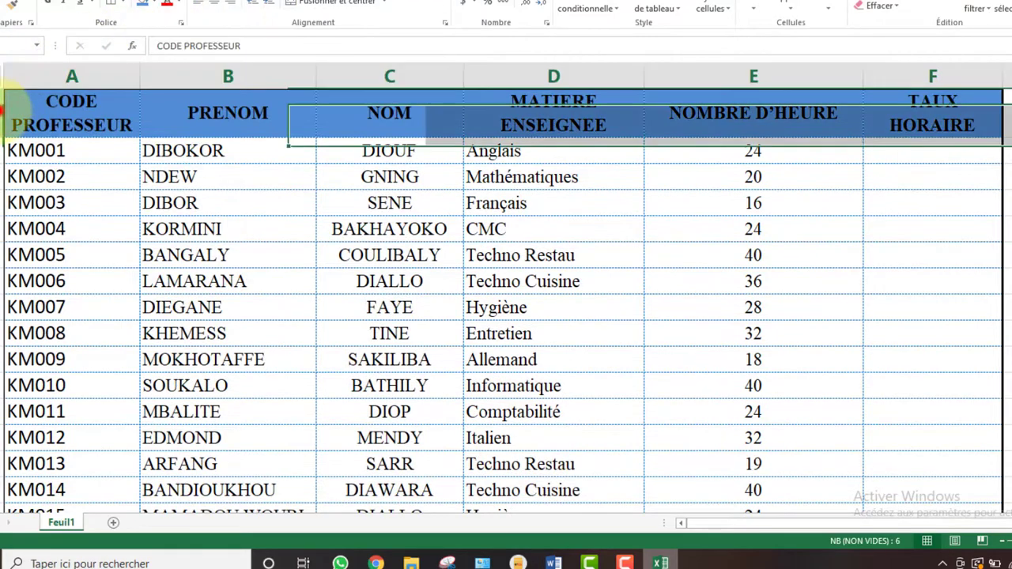
{"action": "left_click_drag", "start_coordinate": [3, 113], "coordinate": [6, 228]}
{"action": "right_click", "coordinate": [75, 155]}
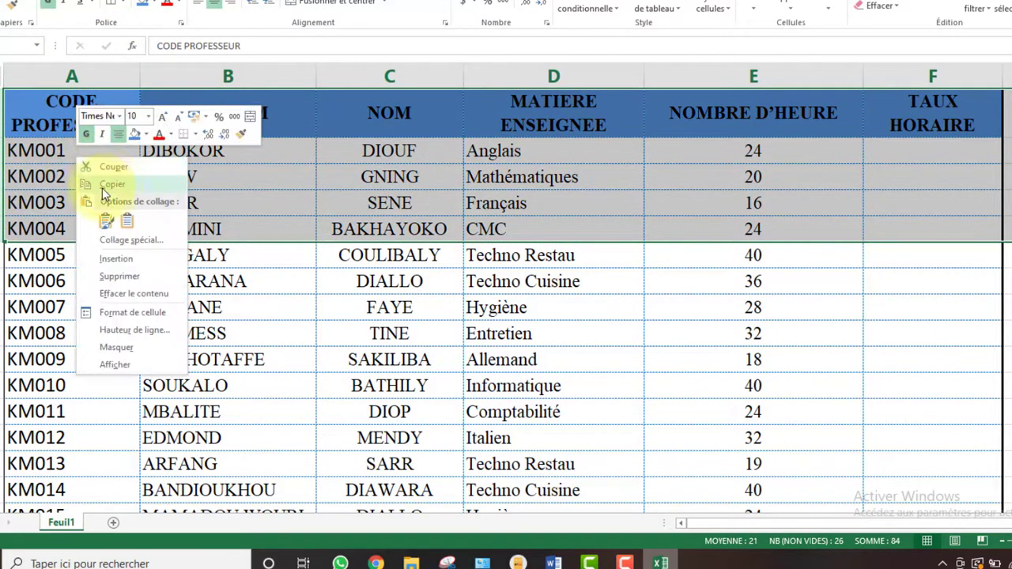
{"action": "left_click", "coordinate": [116, 258]}
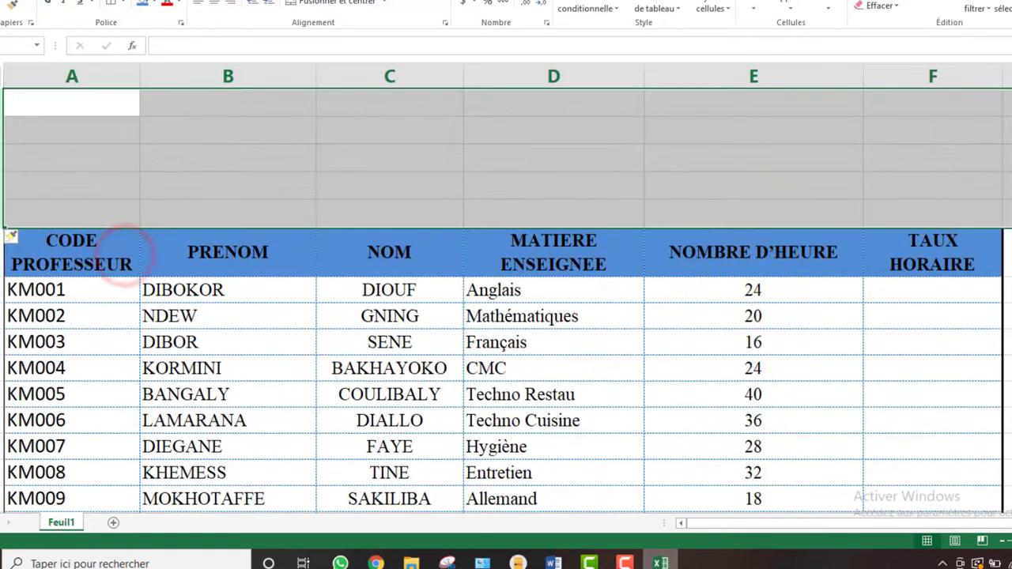
{"action": "left_click", "coordinate": [1011, 207]}
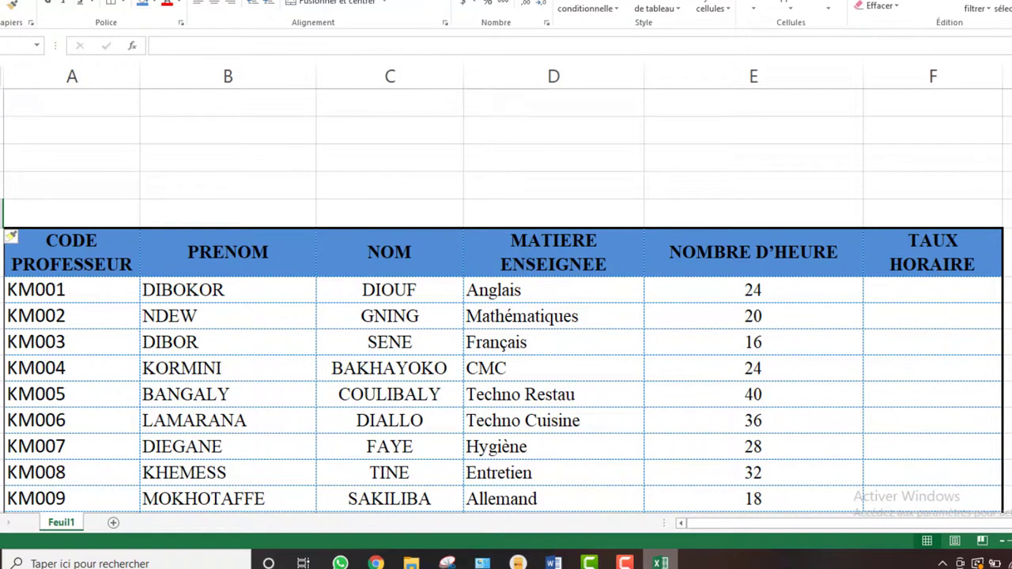
Copy the Matières / Taux Horaire table from below the teacher table and paste it at cell A1
{"action": "scroll", "coordinate": [971, 395], "scroll_direction": "down", "scroll_amount": 6}
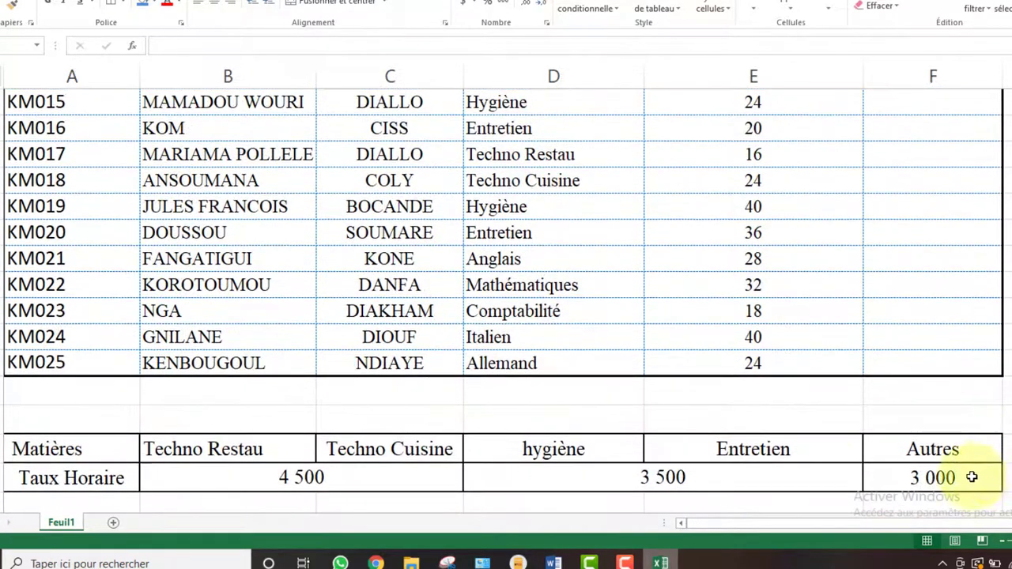
{"action": "left_click_drag", "start_coordinate": [946, 477], "coordinate": [56, 437]}
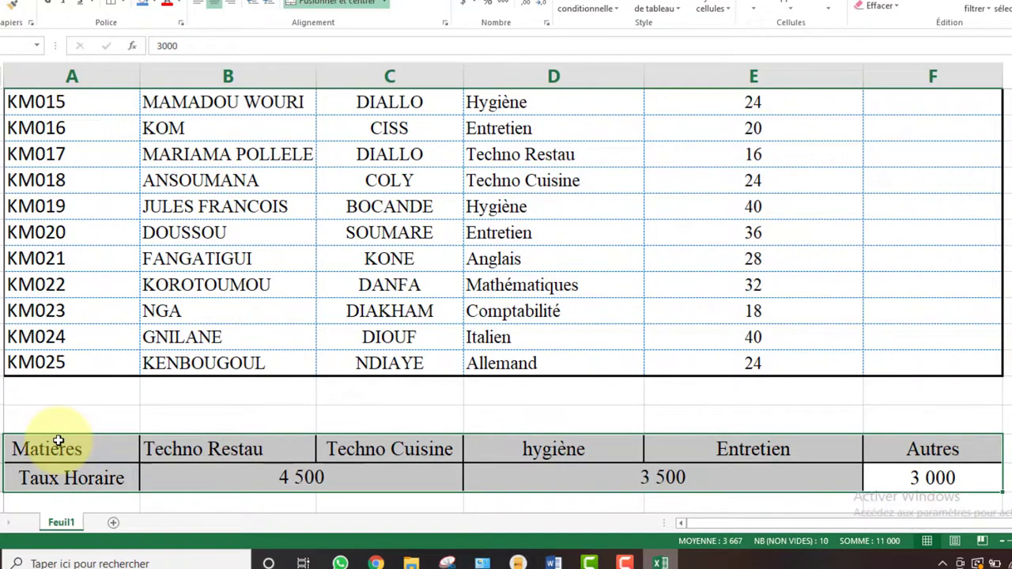
{"action": "key", "text": "ctrl+c"}
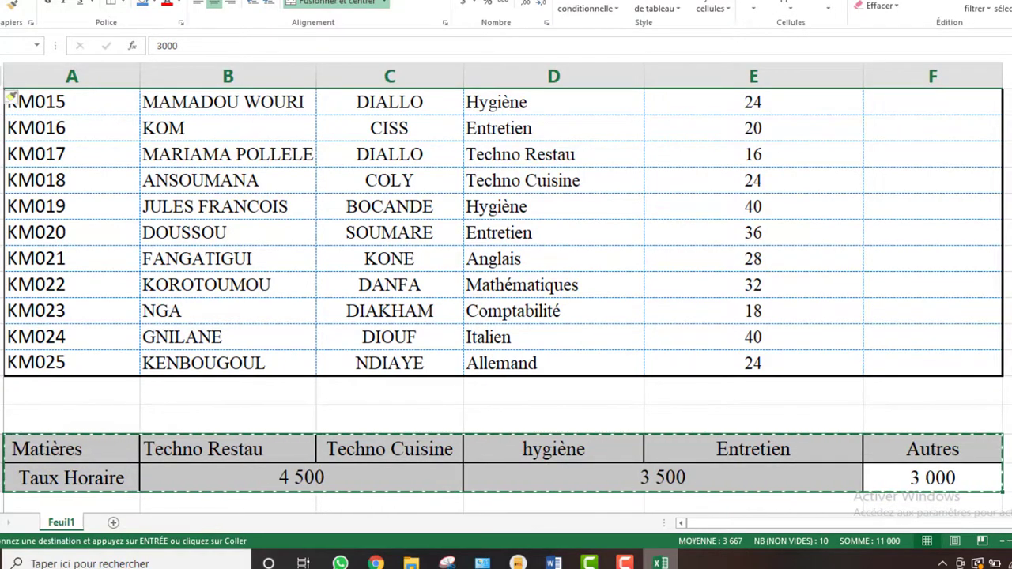
{"action": "scroll", "coordinate": [12, 96], "scroll_direction": "up", "scroll_amount": 6}
{"action": "left_click", "coordinate": [70, 102]}
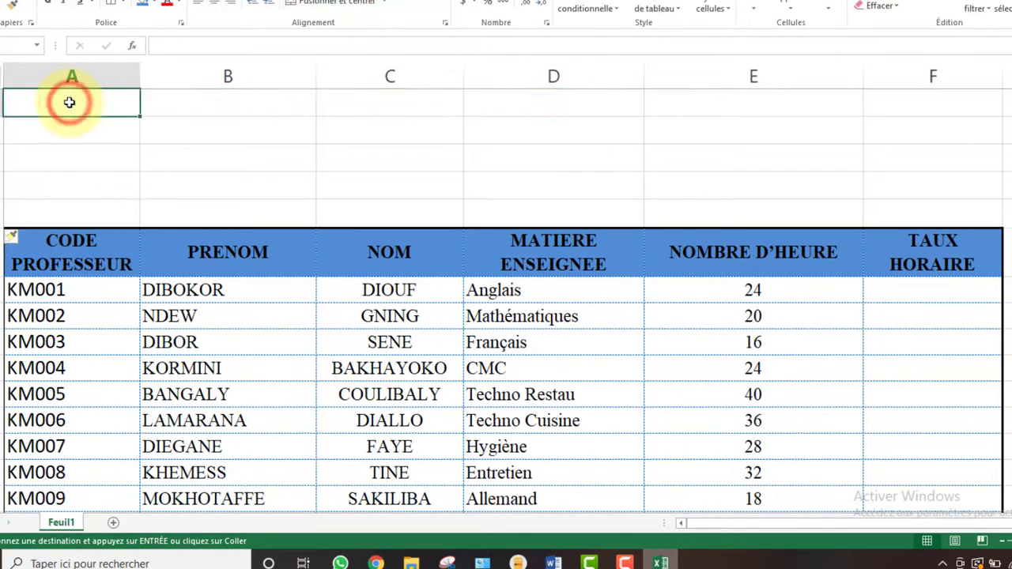
{"action": "key", "text": "Return"}
Delete two of the empty rows between the hourly-rate table and the teacher table, leaving one empty row
{"action": "left_click", "coordinate": [115, 215]}
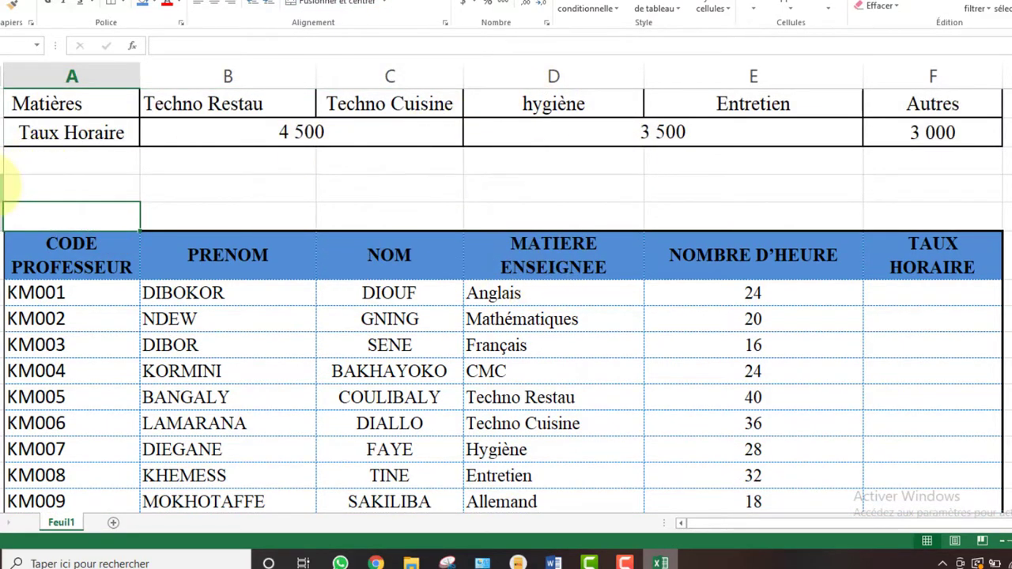
{"action": "left_click_drag", "start_coordinate": [5, 187], "coordinate": [5, 213]}
{"action": "right_click", "coordinate": [5, 211]}
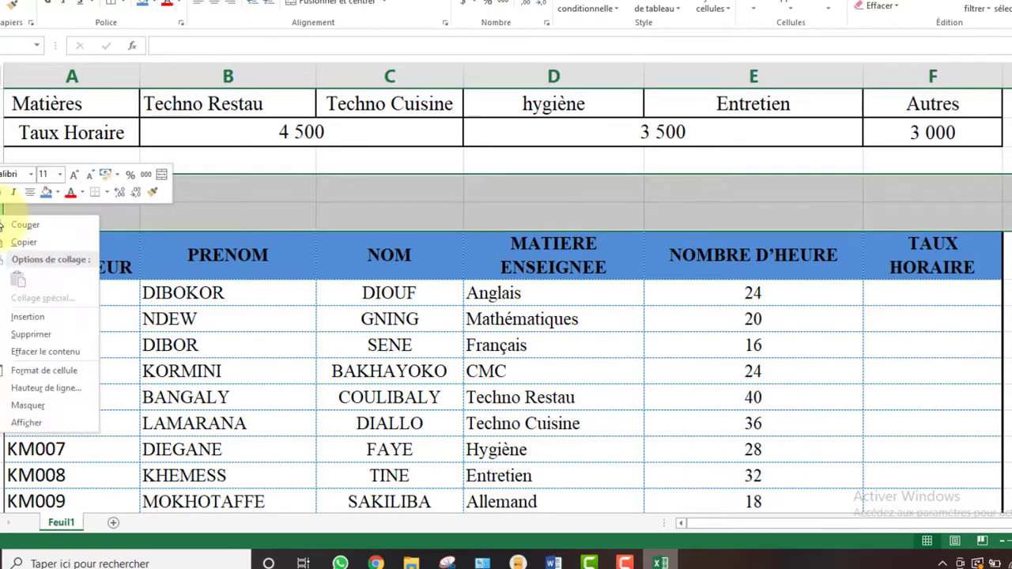
{"action": "left_click", "coordinate": [32, 336]}
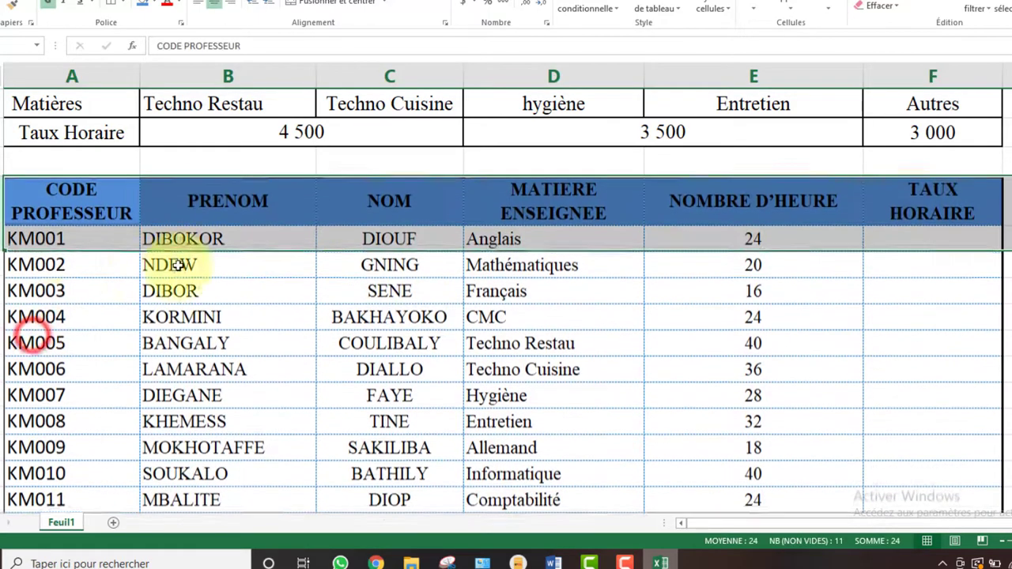
{"action": "left_click", "coordinate": [427, 317]}
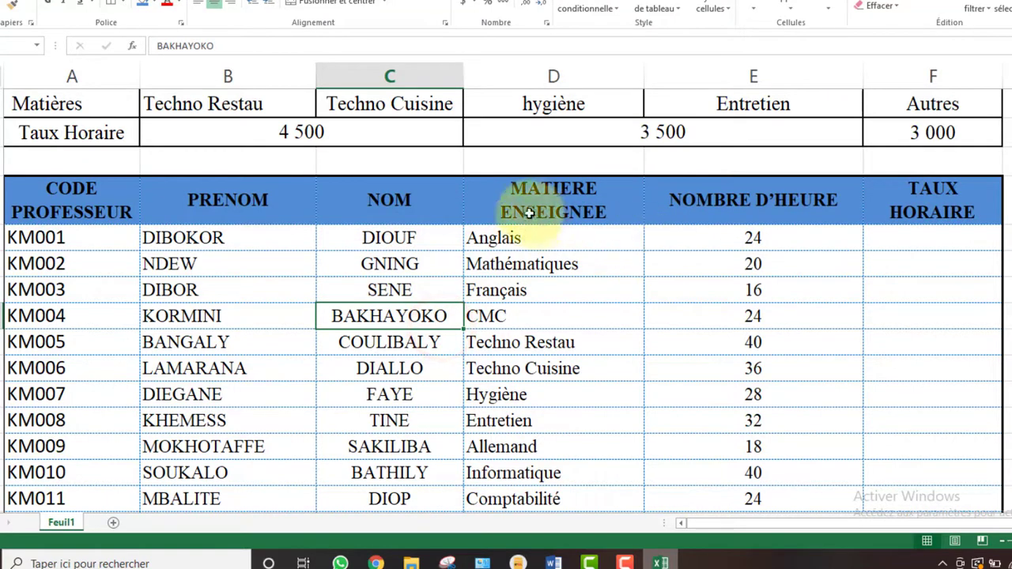
Check the hourly rate that applies to hygiène and Entretien in the rate table
{"action": "left_click", "coordinate": [560, 103]}
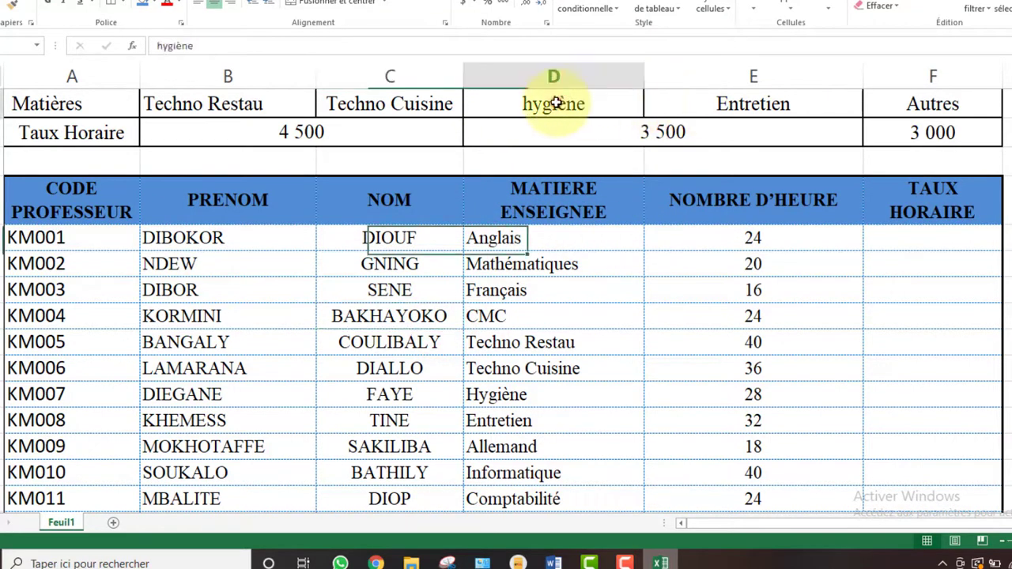
{"action": "left_click", "coordinate": [712, 101]}
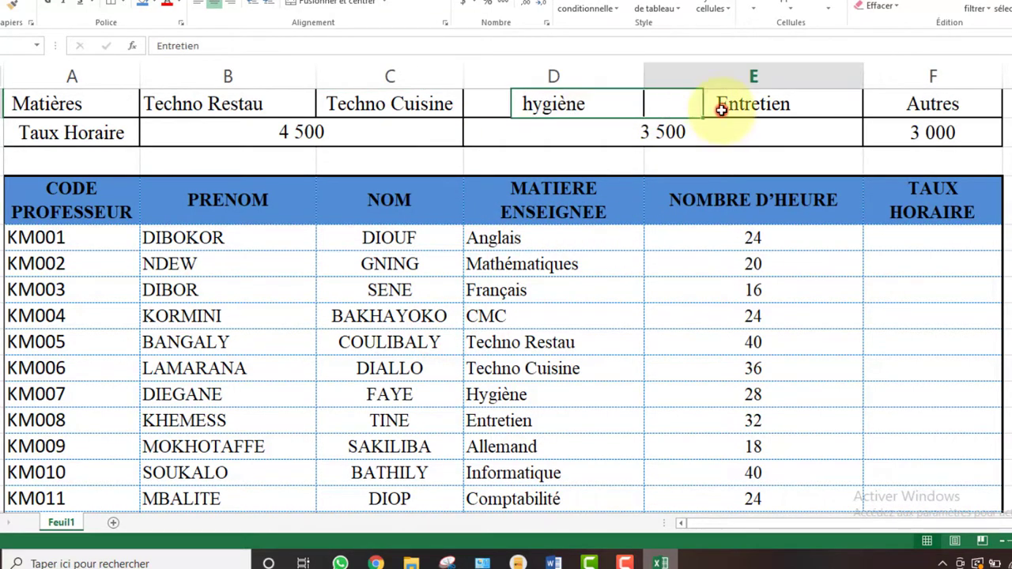
{"action": "left_click", "coordinate": [670, 134]}
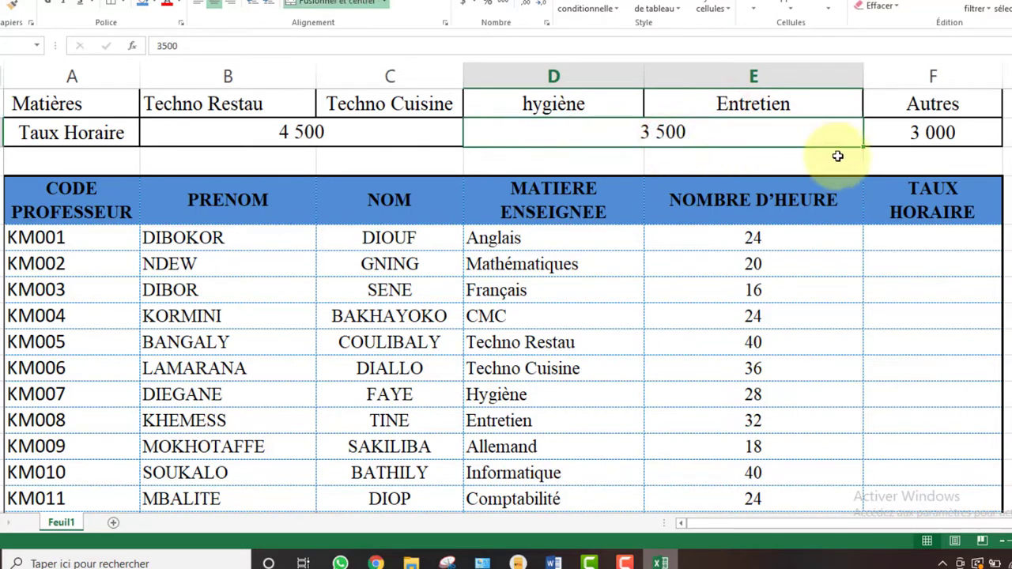
Narrow column E so that NOMBRE D'HEURE wraps onto two lines, and make column D slightly narrower
{"action": "left_click", "coordinate": [908, 240]}
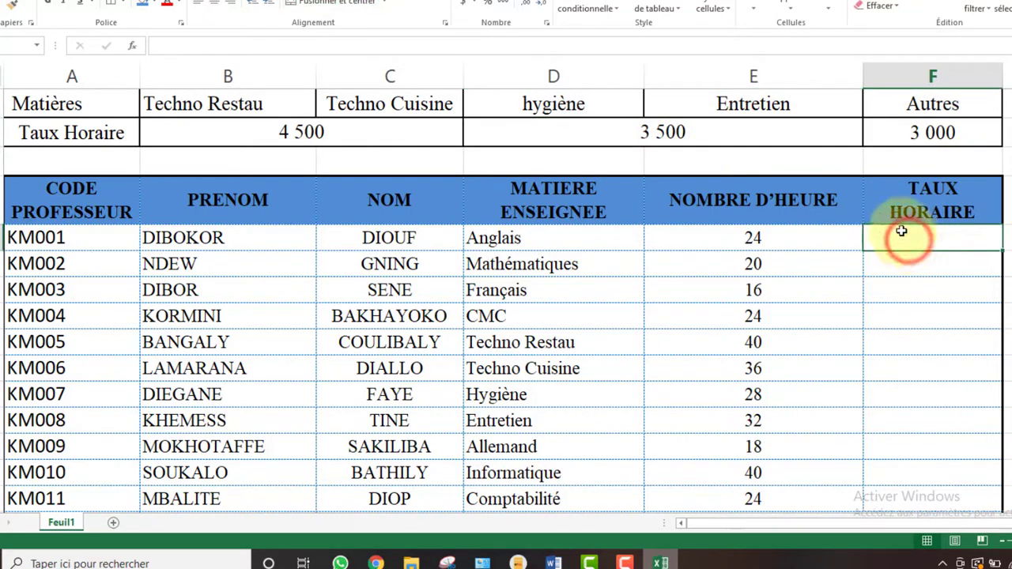
{"action": "left_click_drag", "start_coordinate": [864, 76], "coordinate": [771, 74]}
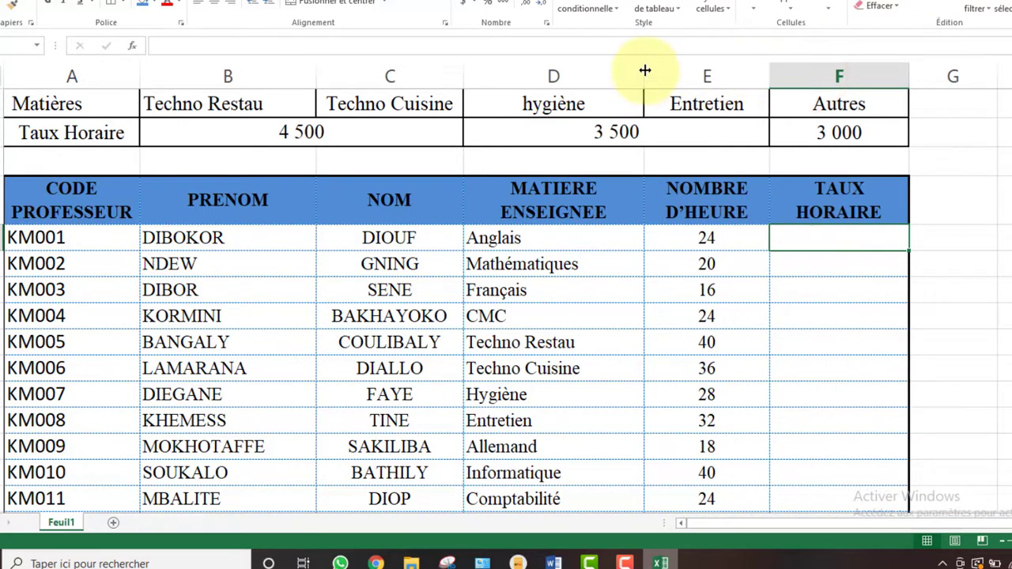
{"action": "left_click_drag", "start_coordinate": [643, 70], "coordinate": [637, 71]}
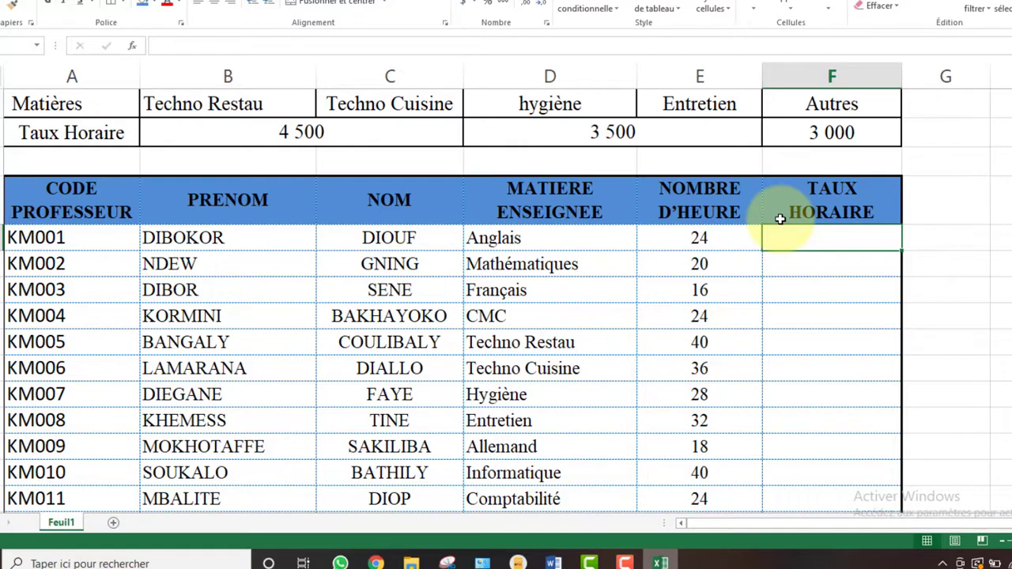
{"action": "type", "text": "+SI"}
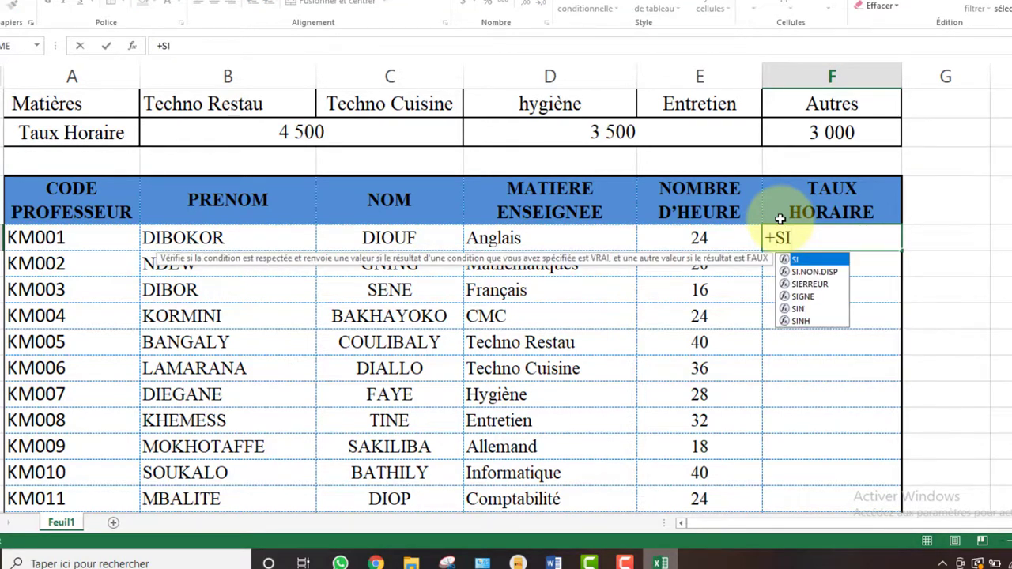
{"action": "key", "text": "BackSpace"}
{"action": "key", "text": "BackSpace"}
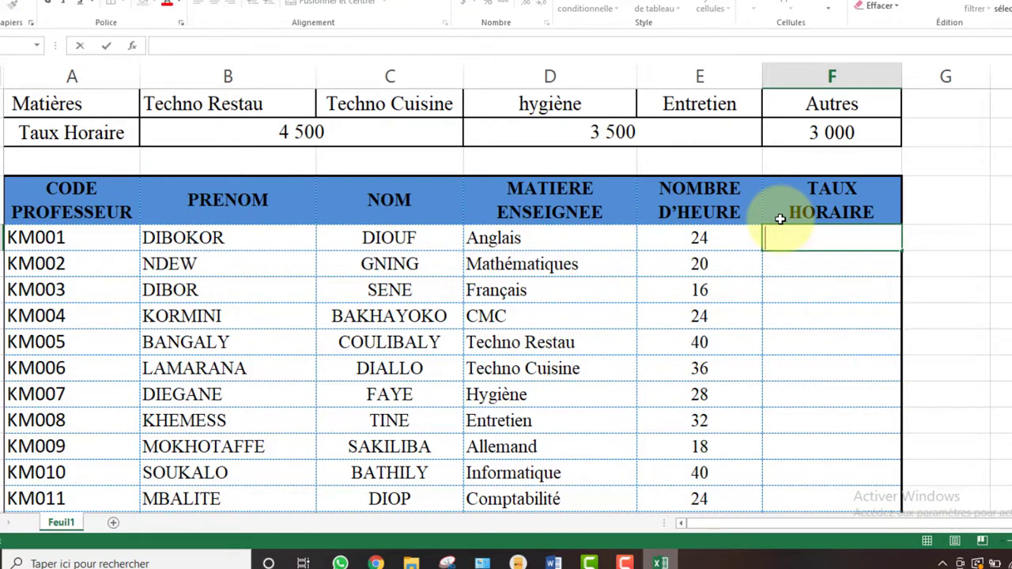
In the first TAUX HORAIRE cell, F5, start a formula with the first OU condition: =SI(OU(D5="Techno Restau";
{"action": "type", "text": "si"}
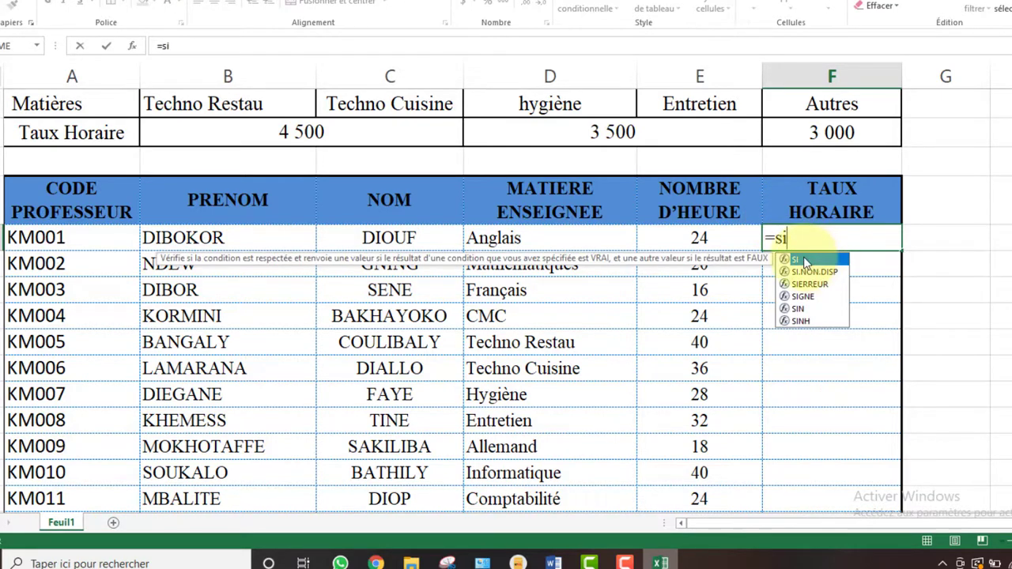
{"action": "double_click", "coordinate": [804, 260]}
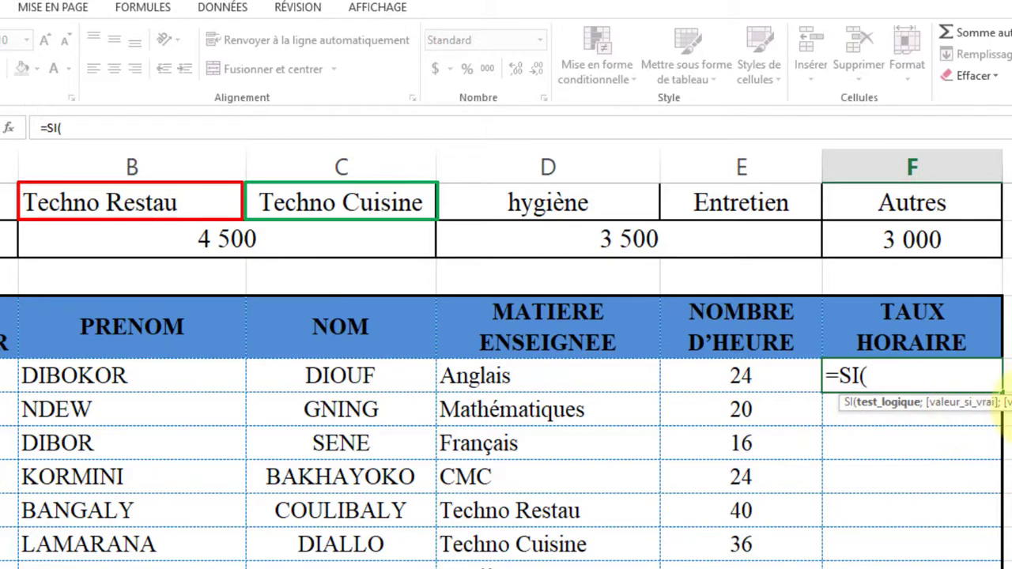
{"action": "type", "text": "ou"}
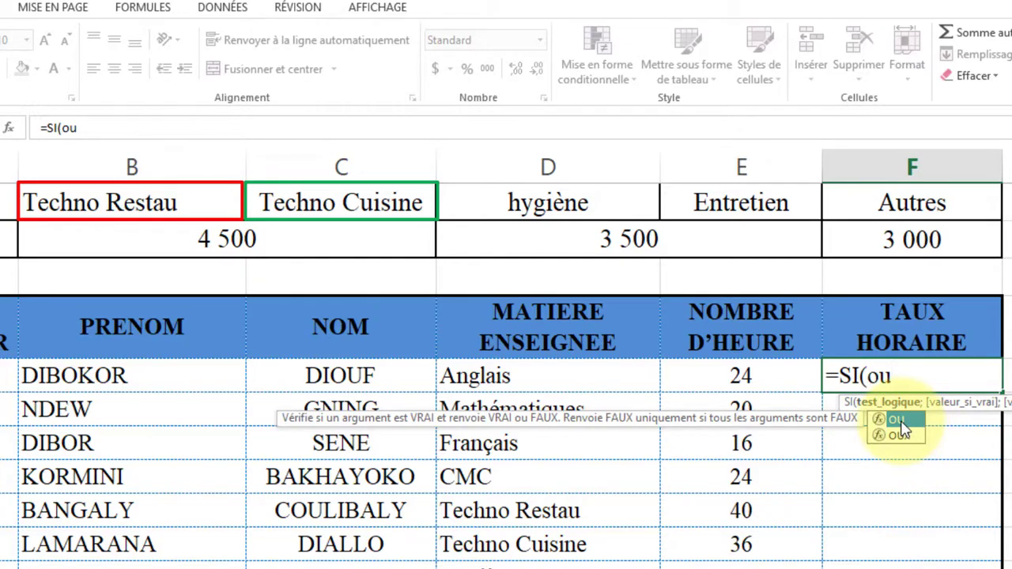
{"action": "double_click", "coordinate": [900, 422]}
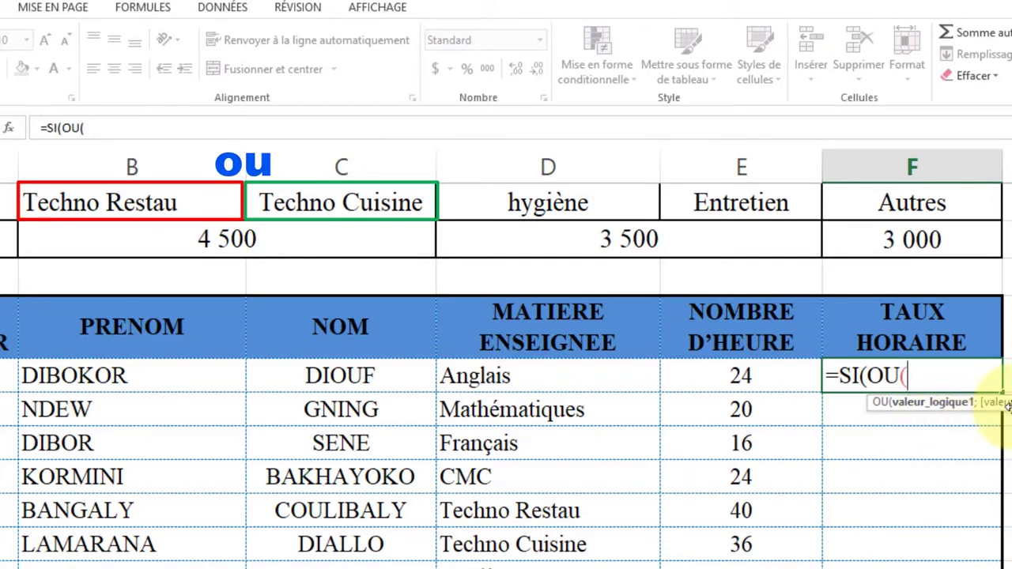
{"action": "left_click", "coordinate": [507, 385]}
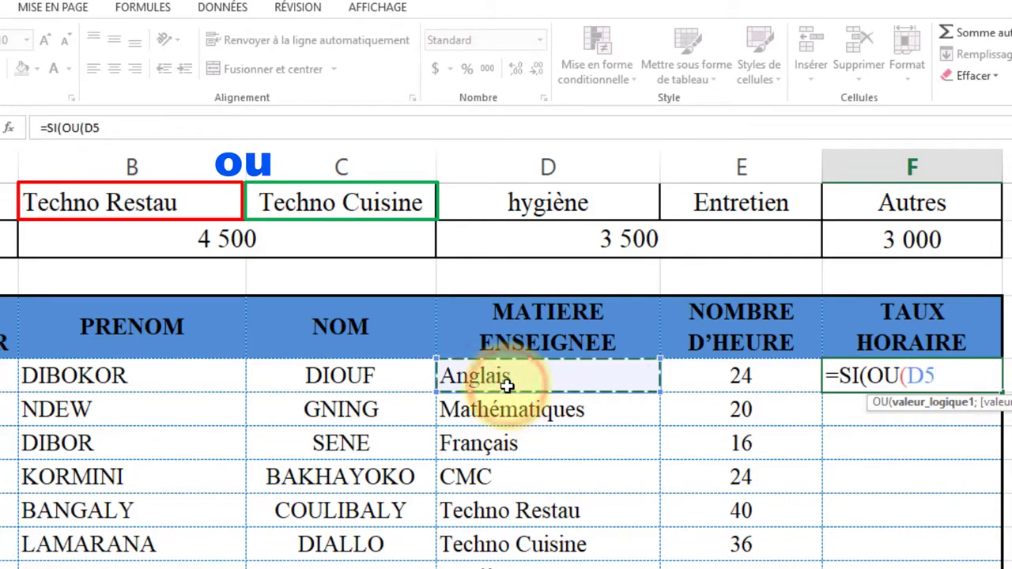
{"action": "type", "text": "="}
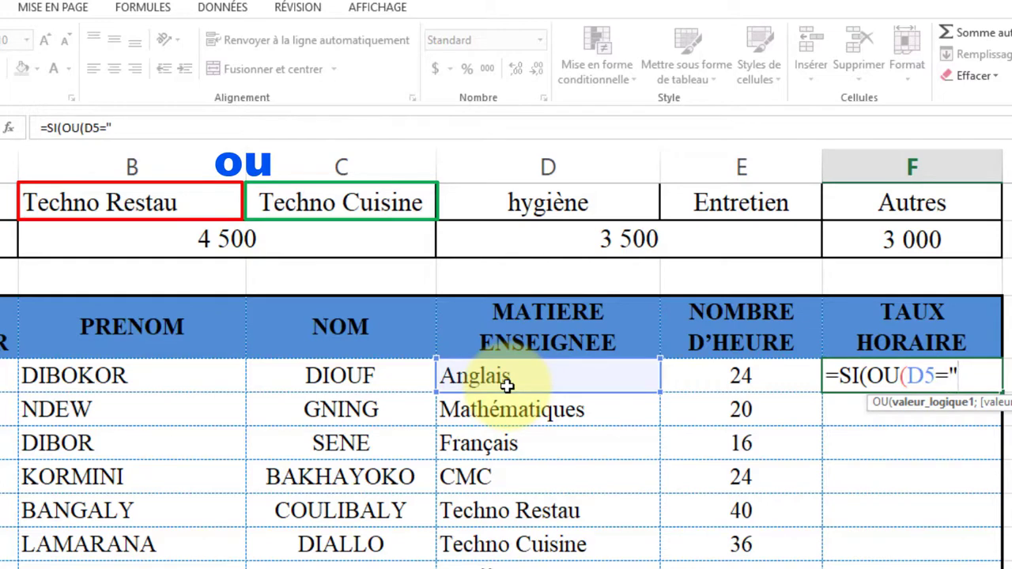
{"action": "type", "text": "\"Techno Restau"}
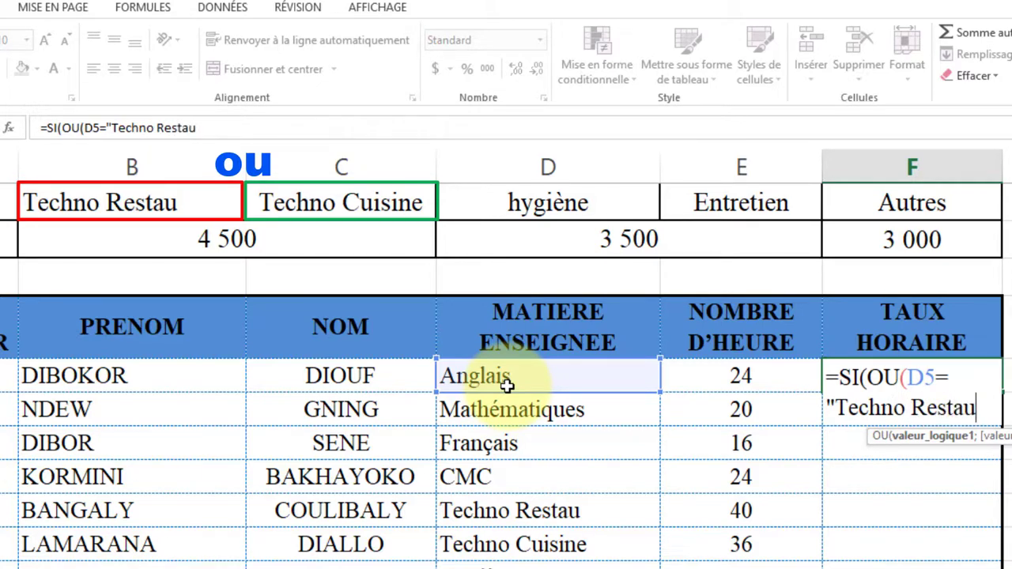
{"action": "type", "text": ";"}
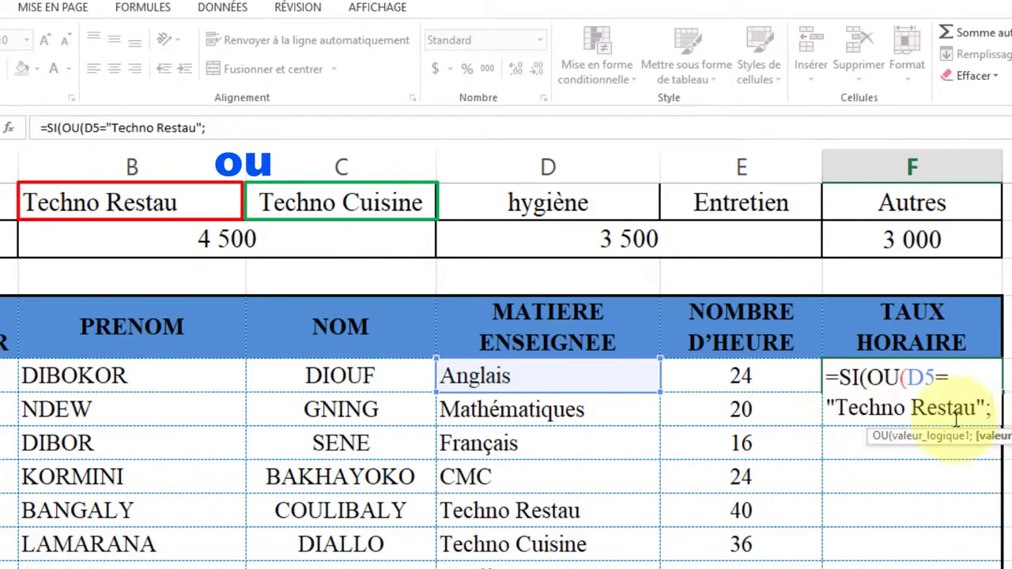
Add D5=$C$1 as the second OU condition, close OU, and give $B$2 as the value if true
{"action": "left_click", "coordinate": [508, 376]}
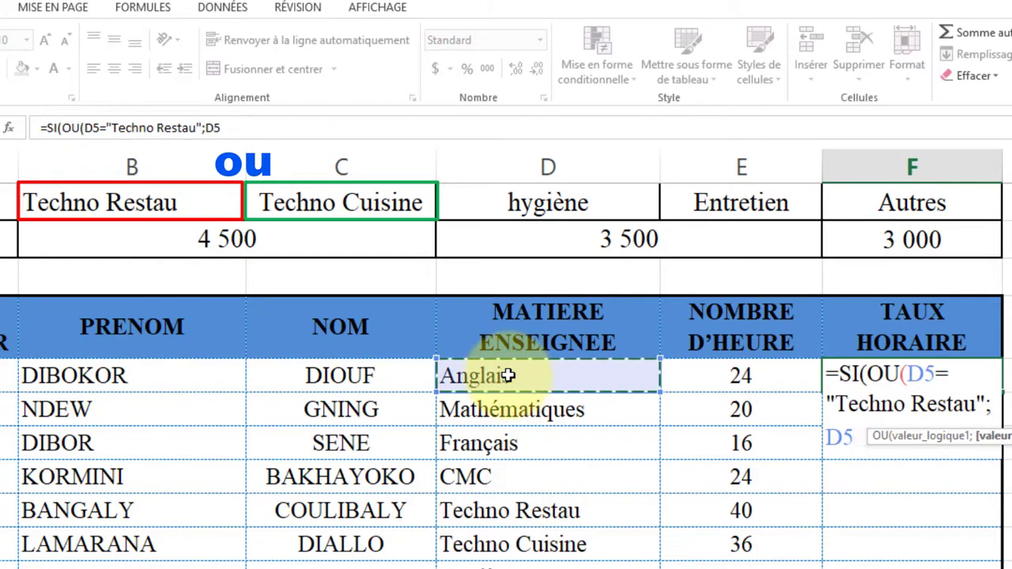
{"action": "type", "text": "="}
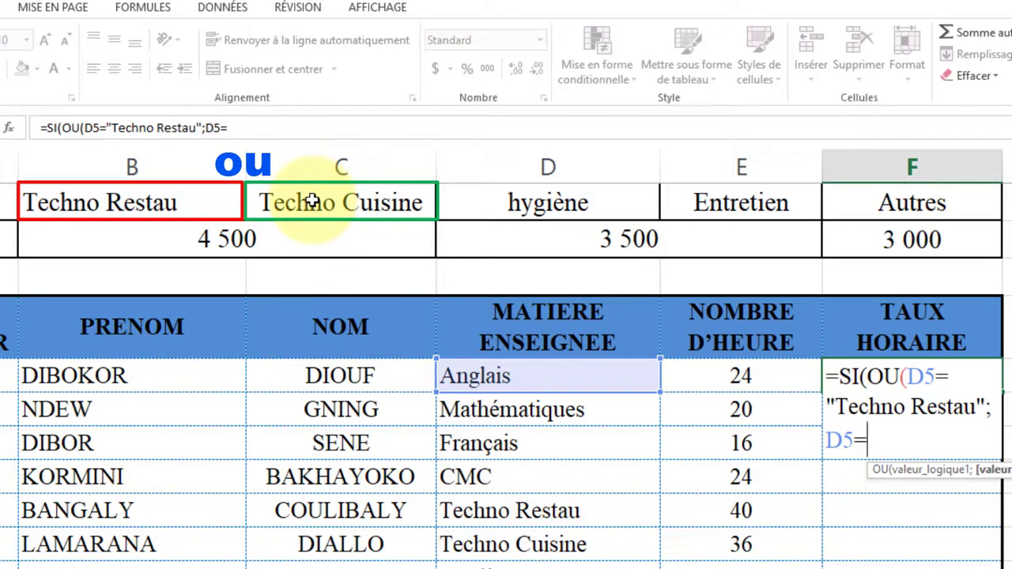
{"action": "left_click", "coordinate": [367, 205]}
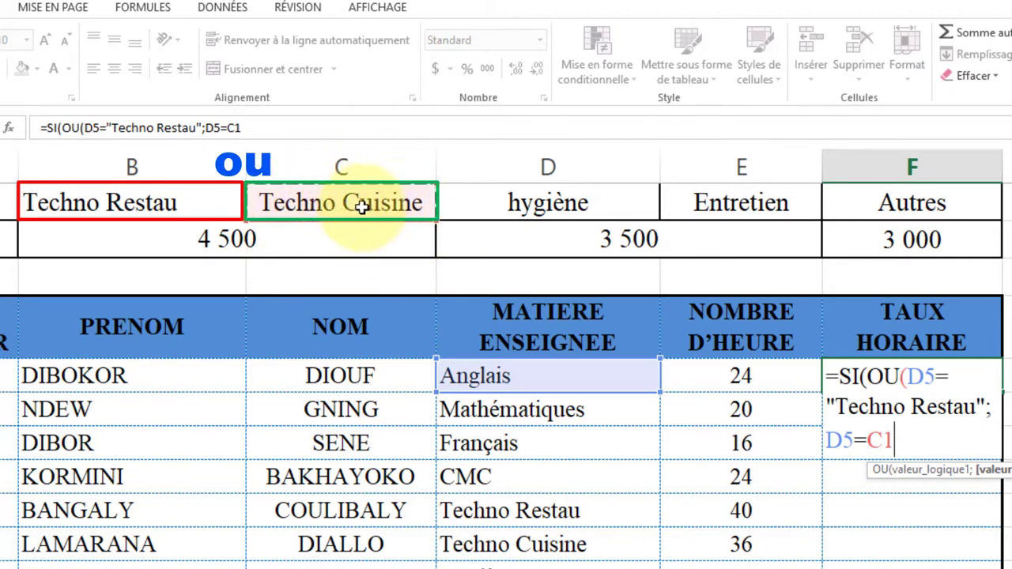
{"action": "key", "text": "F4"}
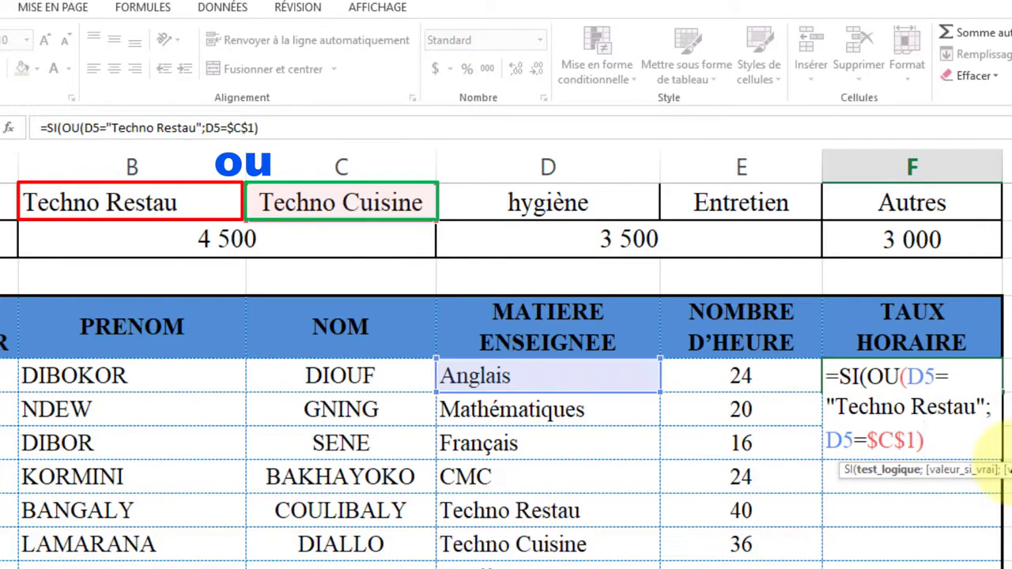
{"action": "type", "text": ";"}
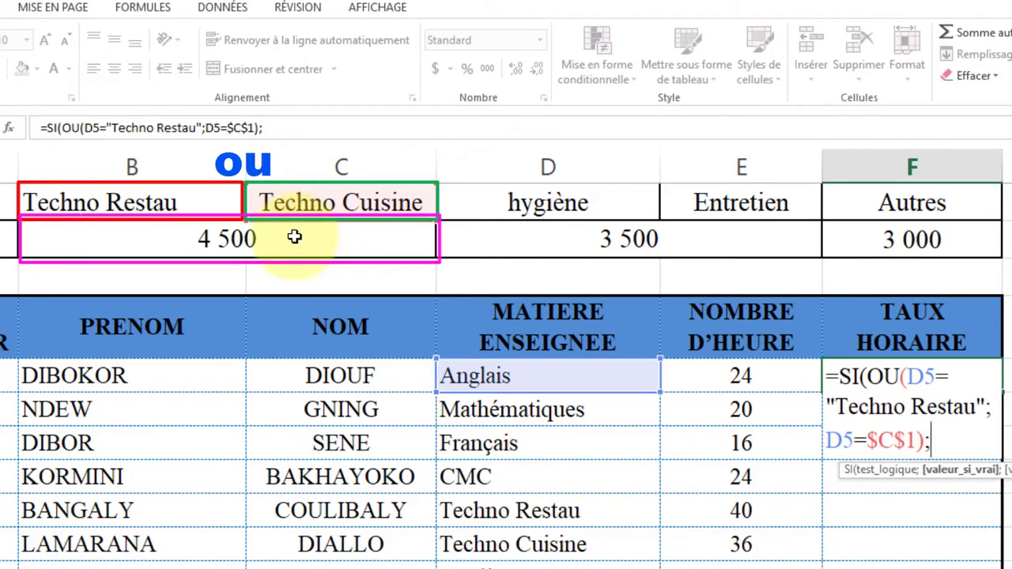
{"action": "left_click", "coordinate": [294, 237]}
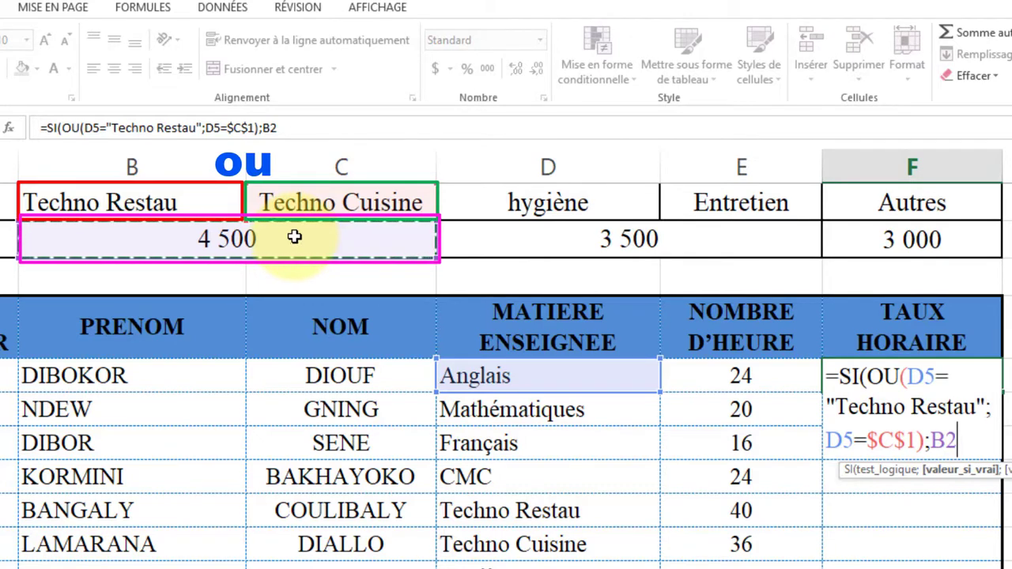
{"action": "key", "text": "F4"}
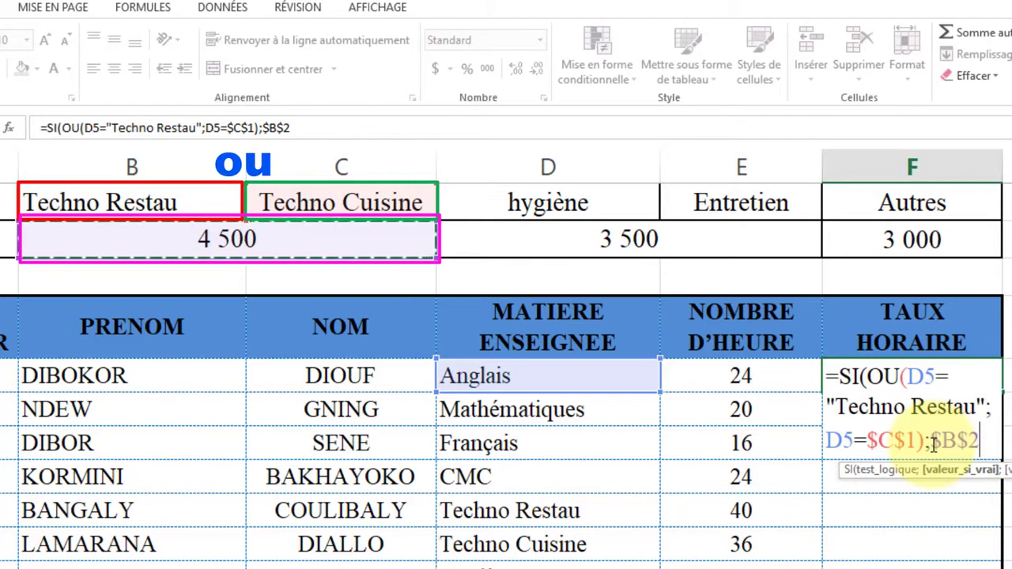
{"action": "type", "text": ";"}
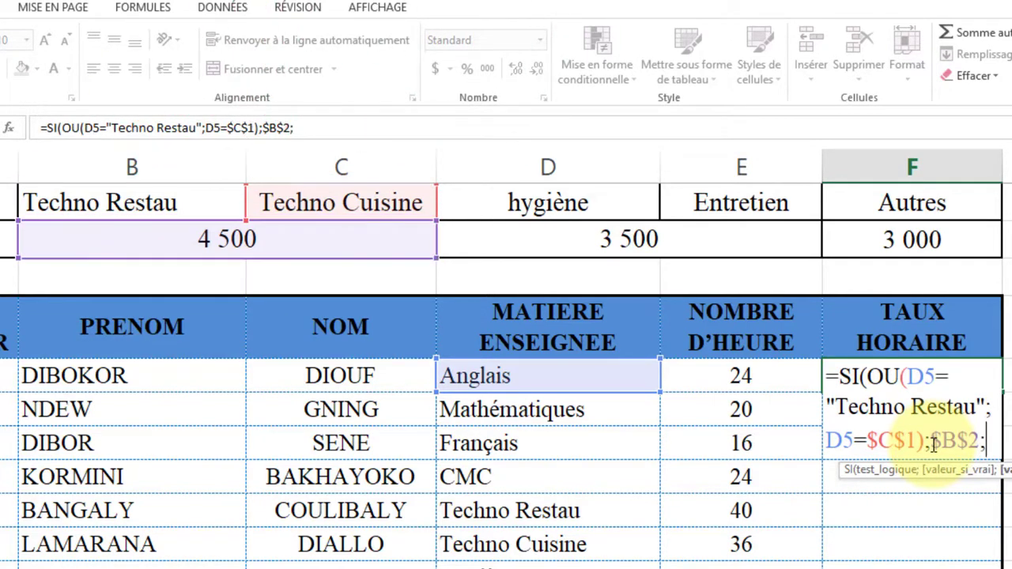
{"action": "type", "text": "si"}
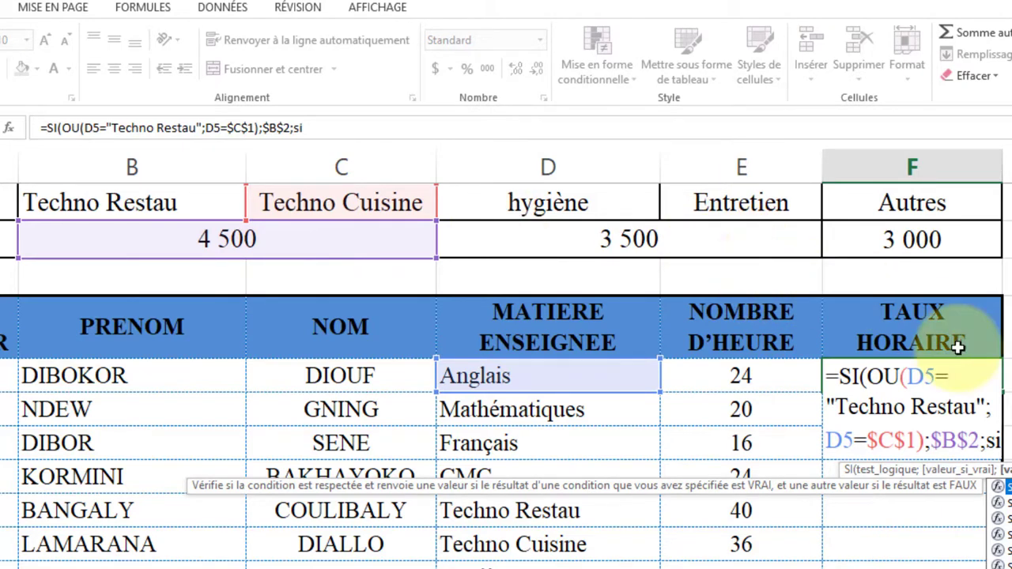
{"action": "key", "text": "BackSpace"}
{"action": "key", "text": "BackSpace"}
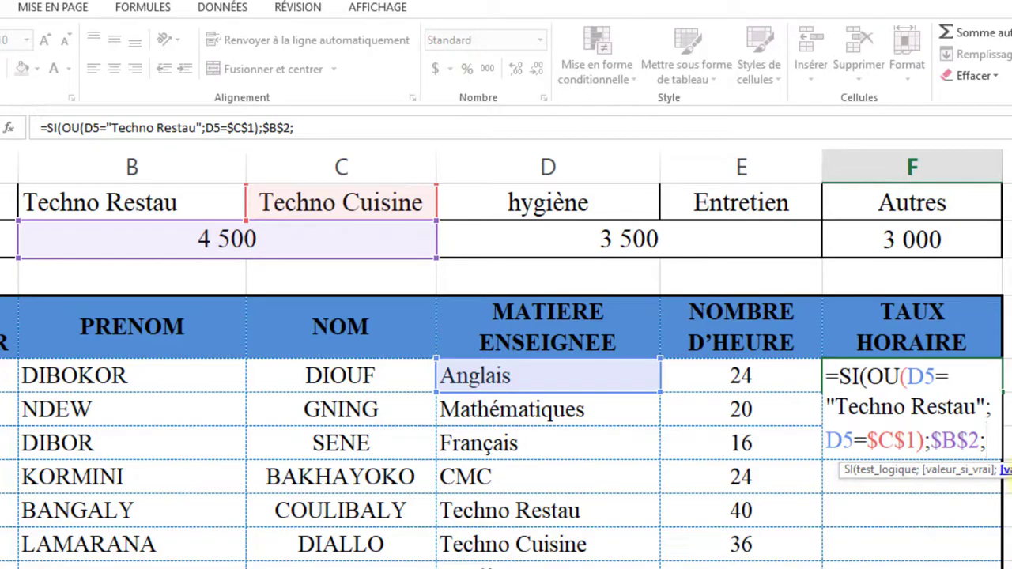
Nest a second SI with OU as the value if false, with D5=$D$1 (hygiène) as its first condition
{"action": "type", "text": "si"}
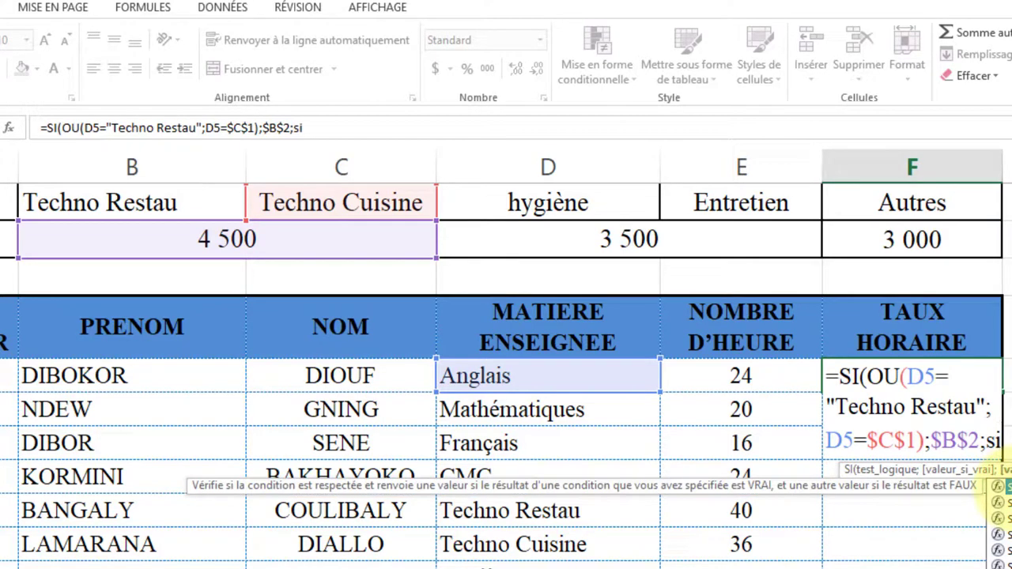
{"action": "double_click", "coordinate": [999, 487]}
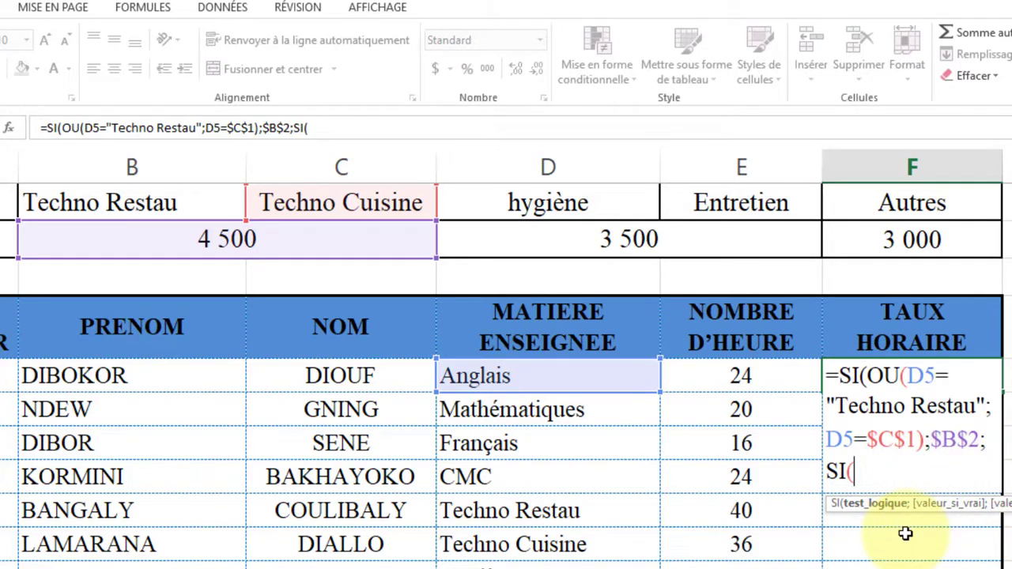
{"action": "type", "text": "ou"}
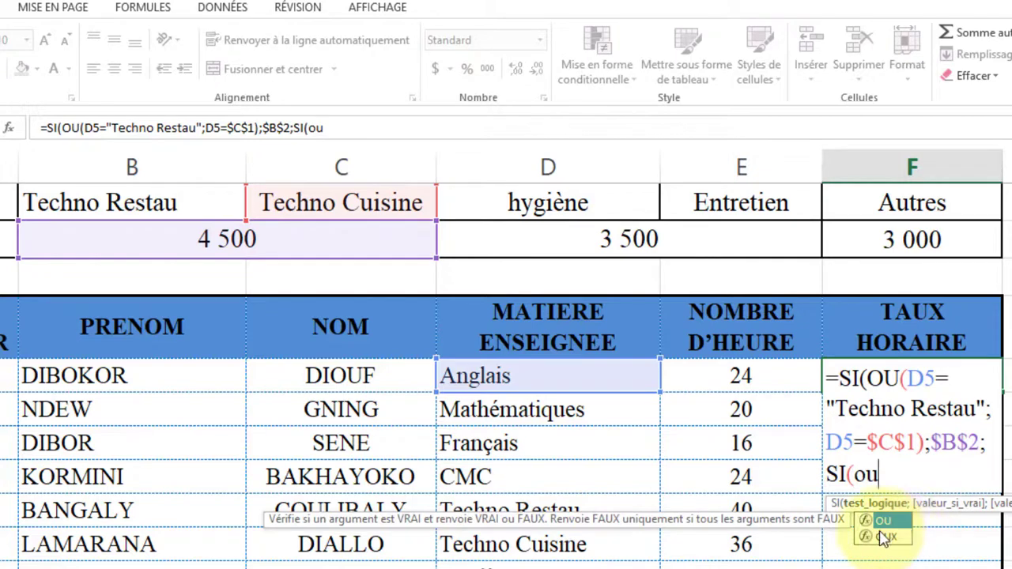
{"action": "double_click", "coordinate": [885, 520]}
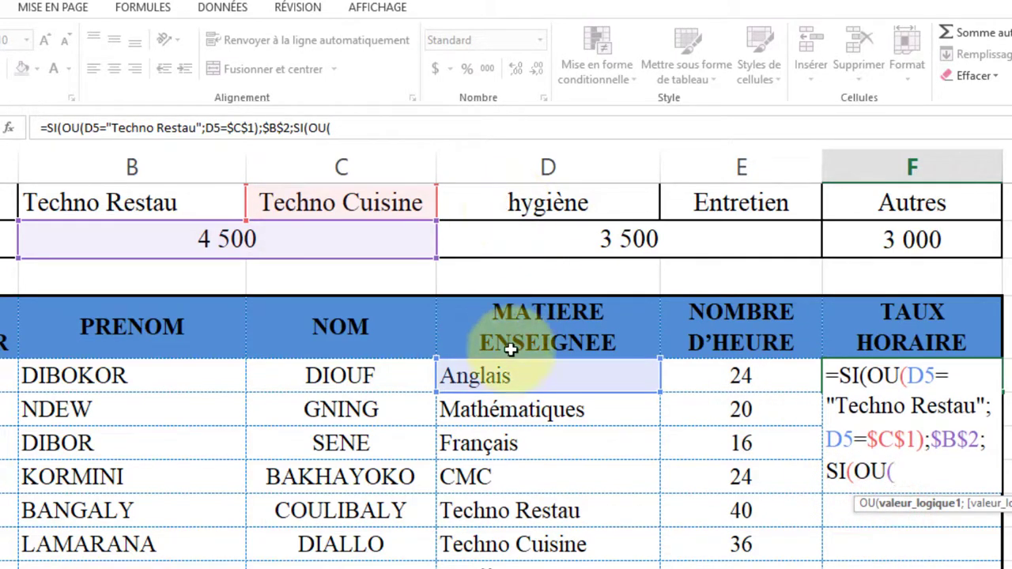
{"action": "left_click", "coordinate": [505, 377]}
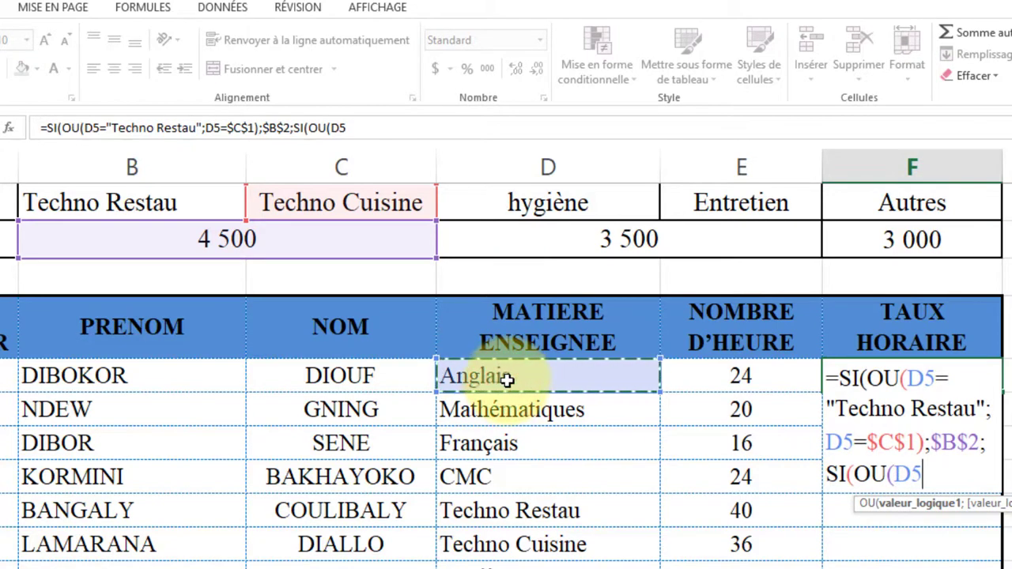
{"action": "type", "text": "="}
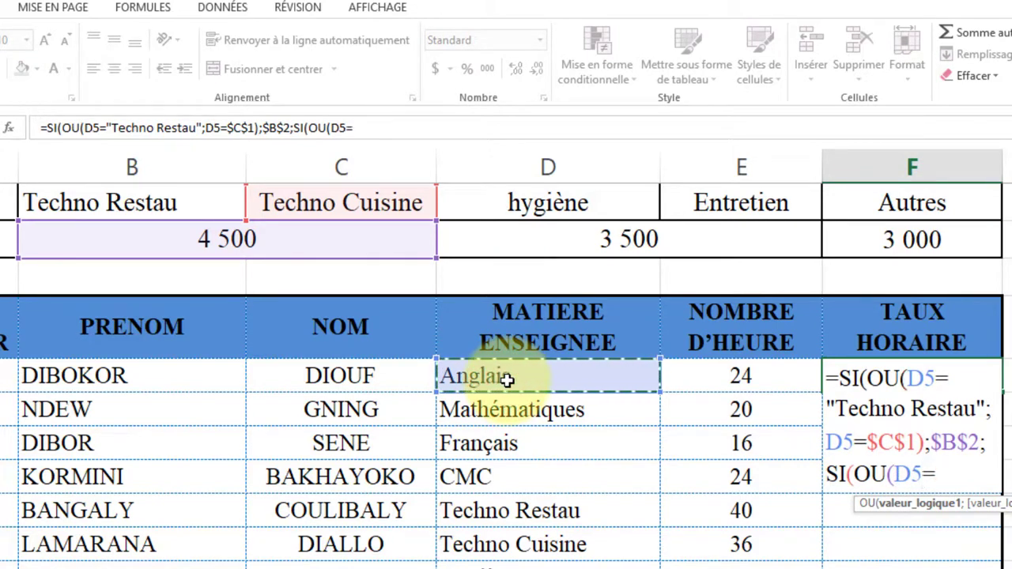
{"action": "left_click", "coordinate": [550, 203]}
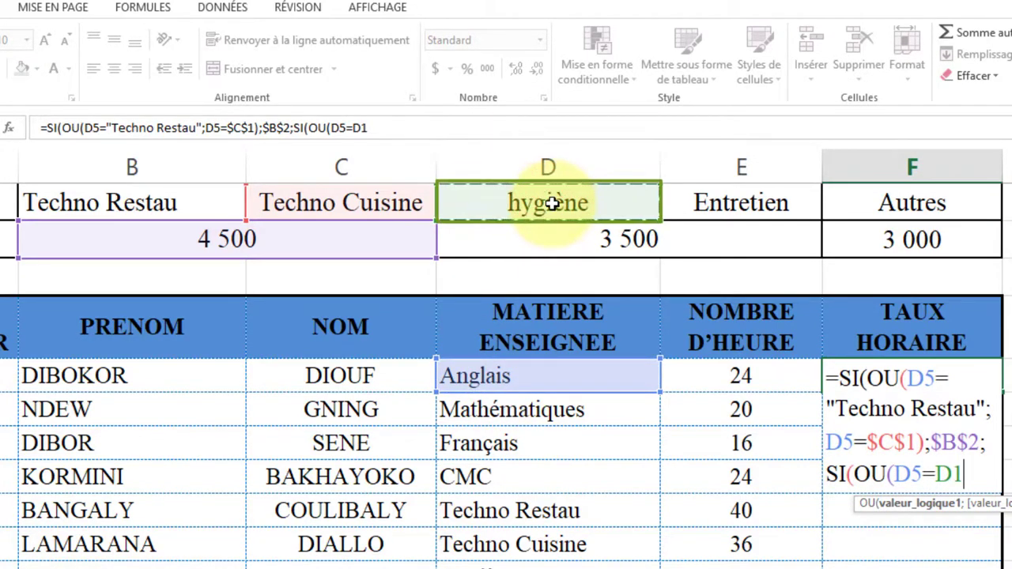
{"action": "key", "text": "F4"}
{"action": "type", "text": ";"}
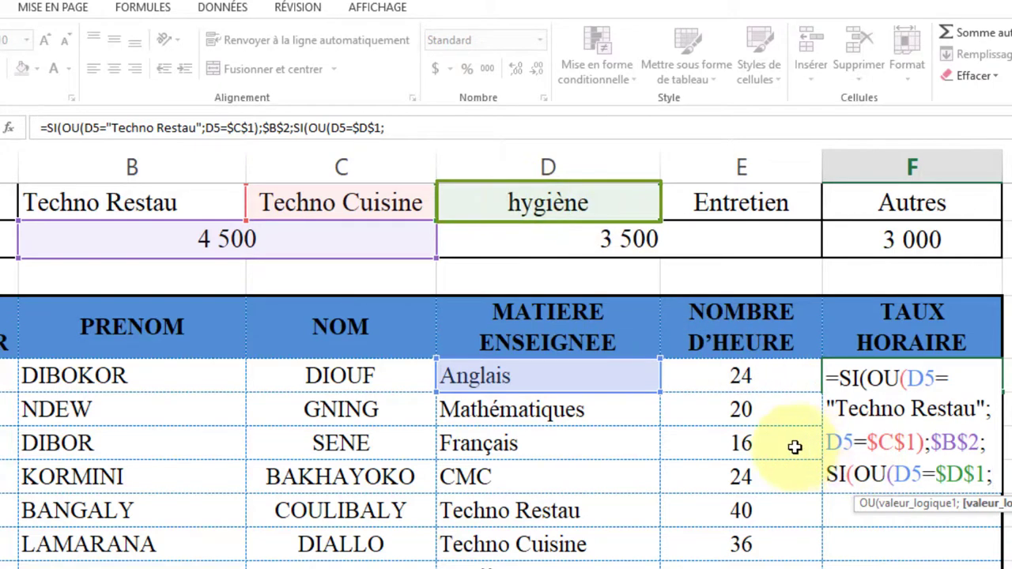
Add D5=$E$1 (Entretien) as the nested OU's second condition, close OU, and give $D$2 as the value if true
{"action": "left_click", "coordinate": [490, 373]}
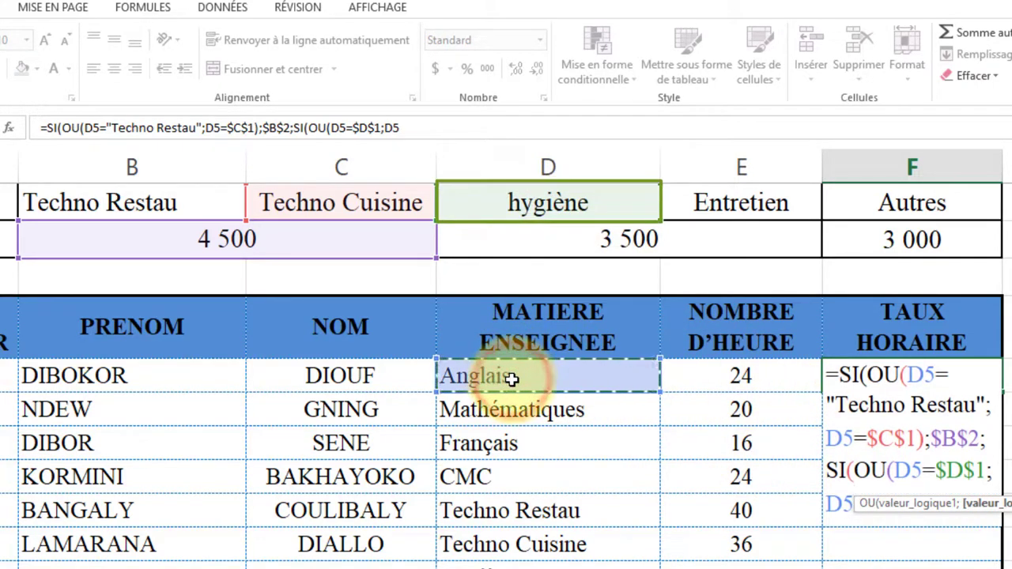
{"action": "type", "text": "="}
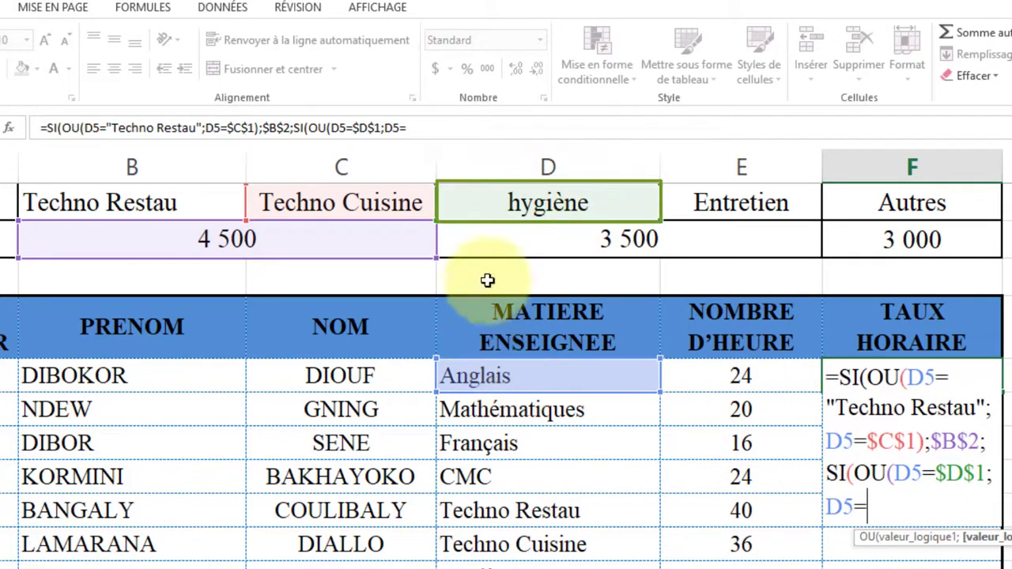
{"action": "left_click", "coordinate": [709, 202]}
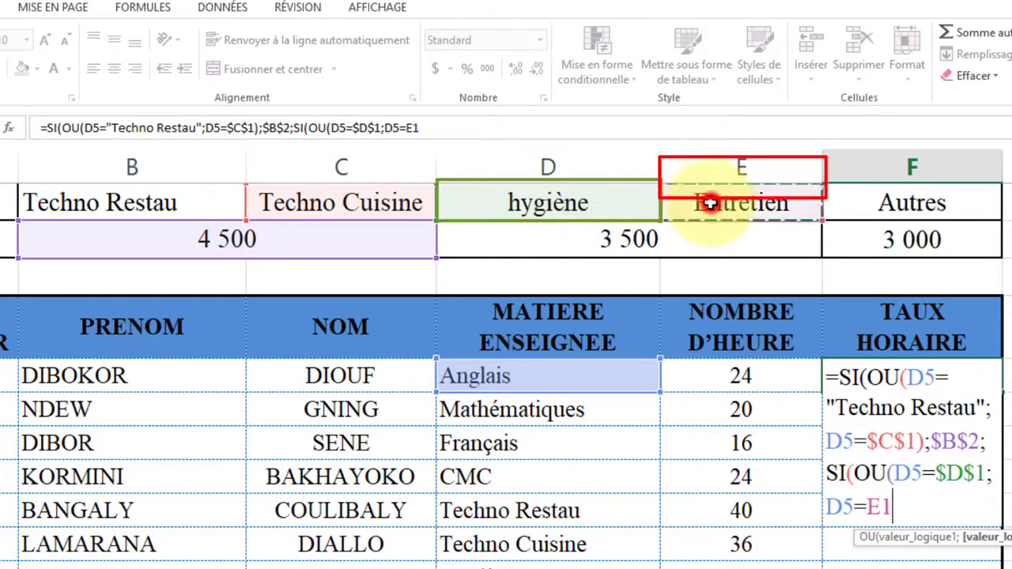
{"action": "key", "text": "F4"}
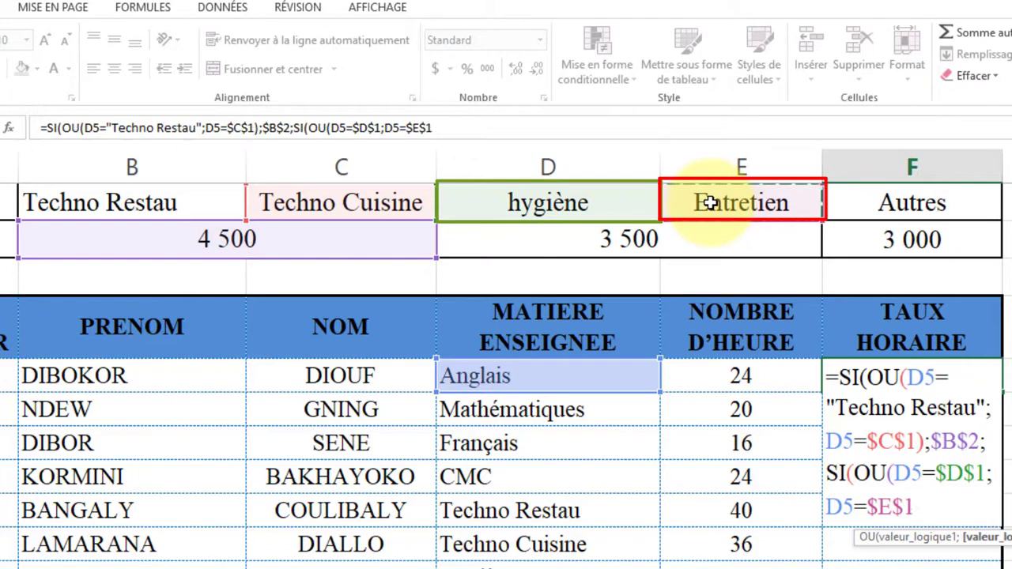
{"action": "type", "text": ")"}
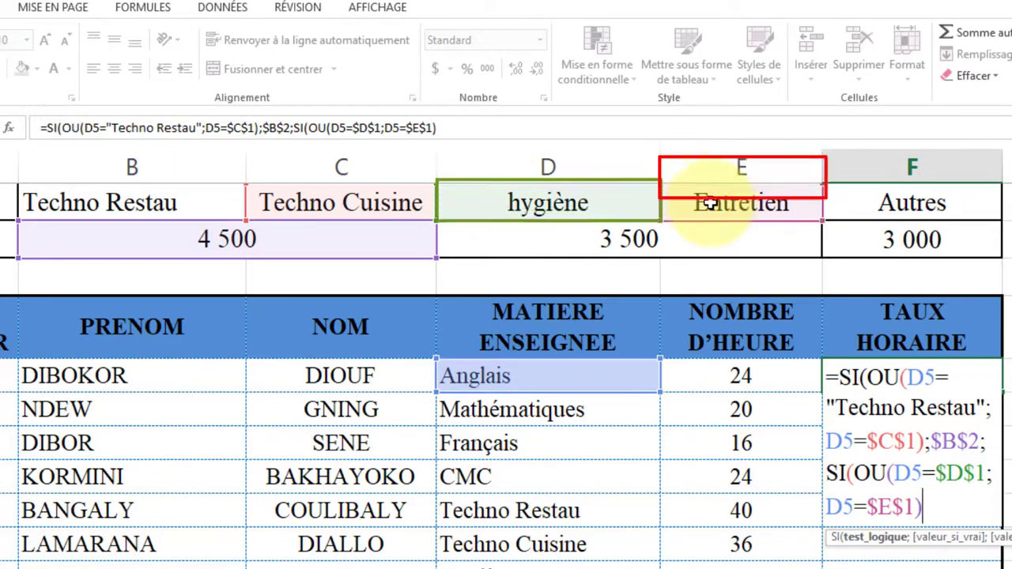
{"action": "type", "text": ";"}
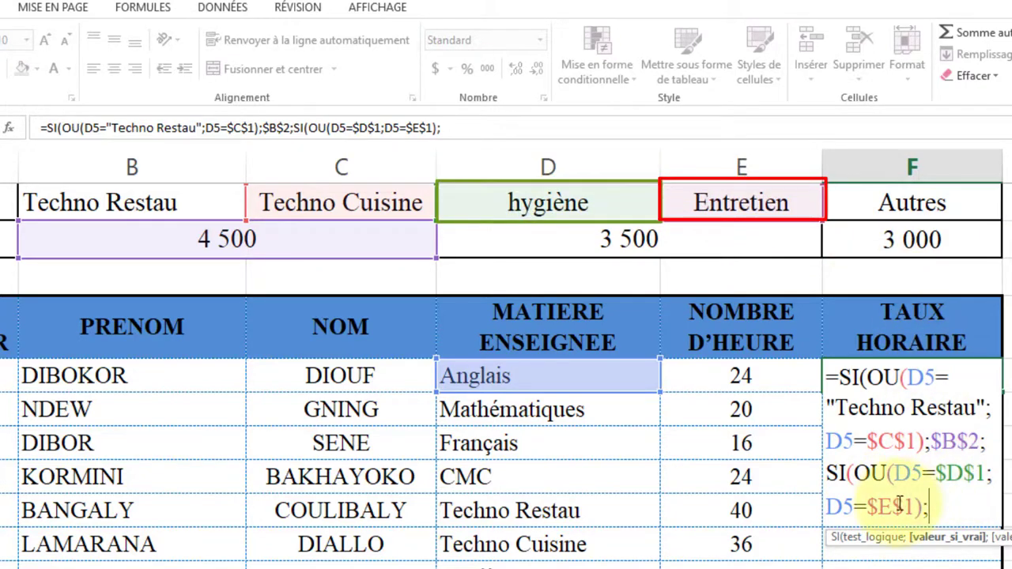
{"action": "left_click", "coordinate": [688, 243]}
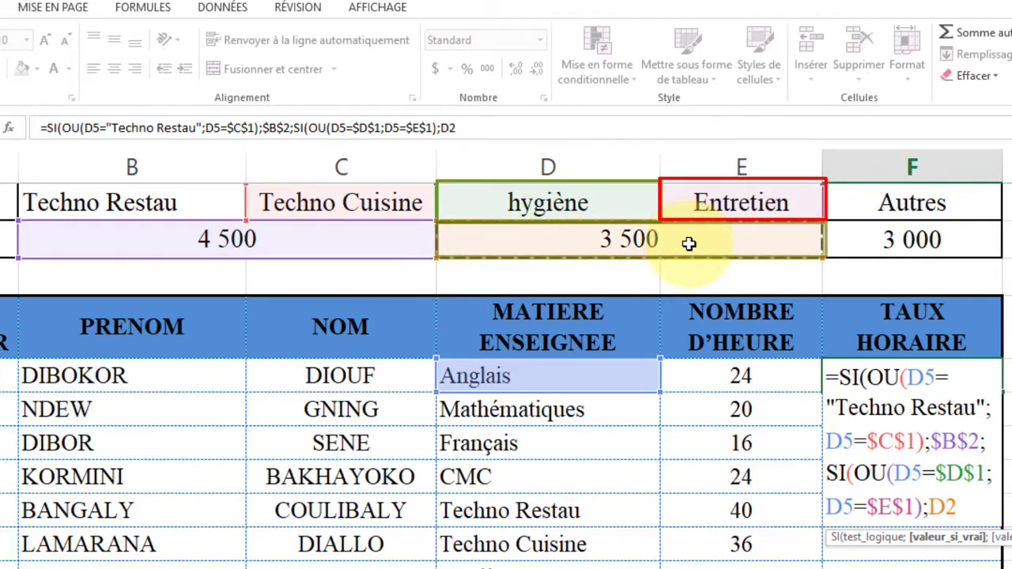
{"action": "key", "text": "F4"}
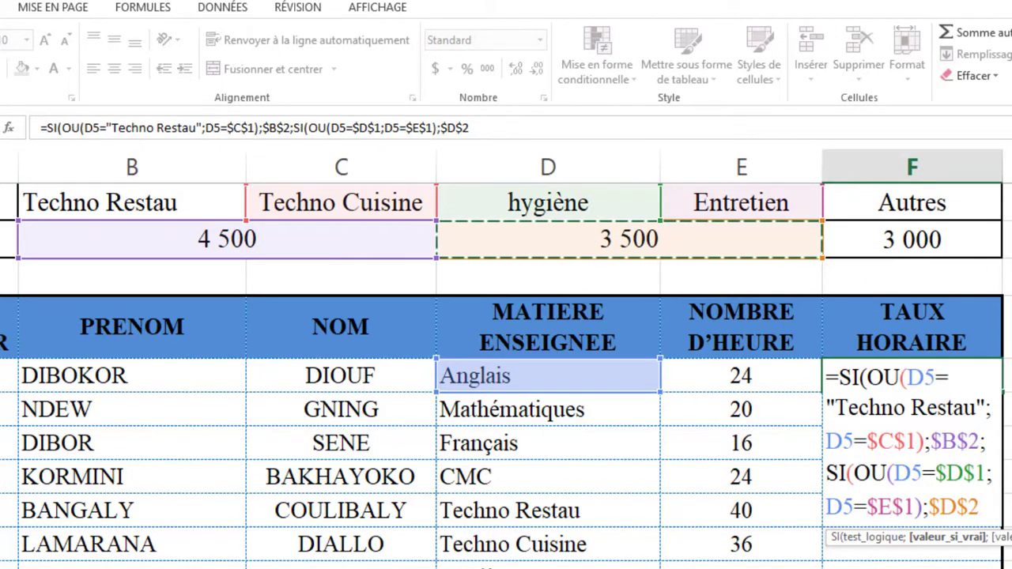
Give $F$2 as the nested SI's value if false, close both SI functions, and enter the formula in F5
{"action": "scroll", "coordinate": [506, 356], "scroll_direction": "down", "scroll_amount": 5}
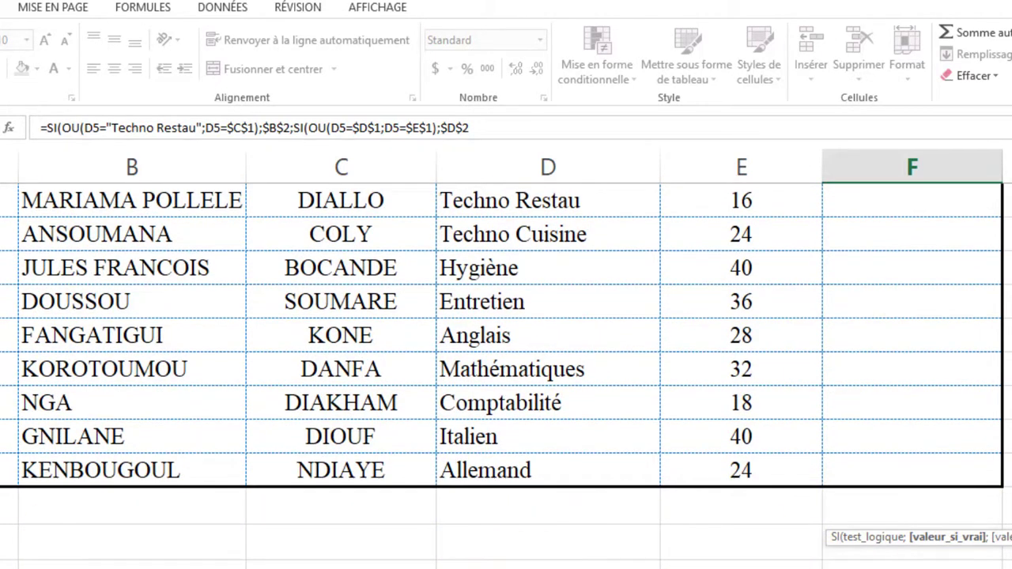
{"action": "scroll", "coordinate": [912, 229], "scroll_direction": "up", "scroll_amount": 5}
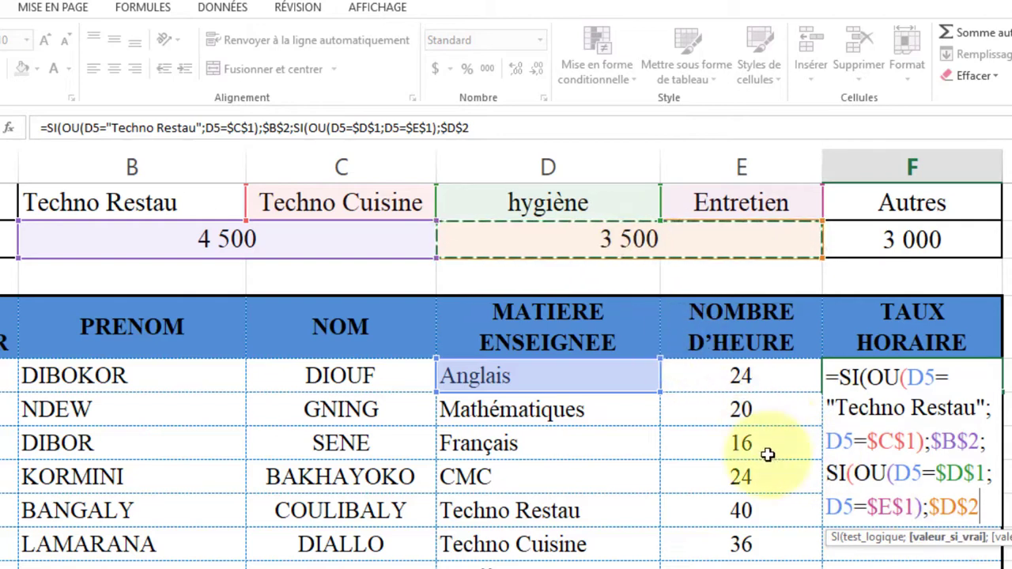
{"action": "type", "text": ";"}
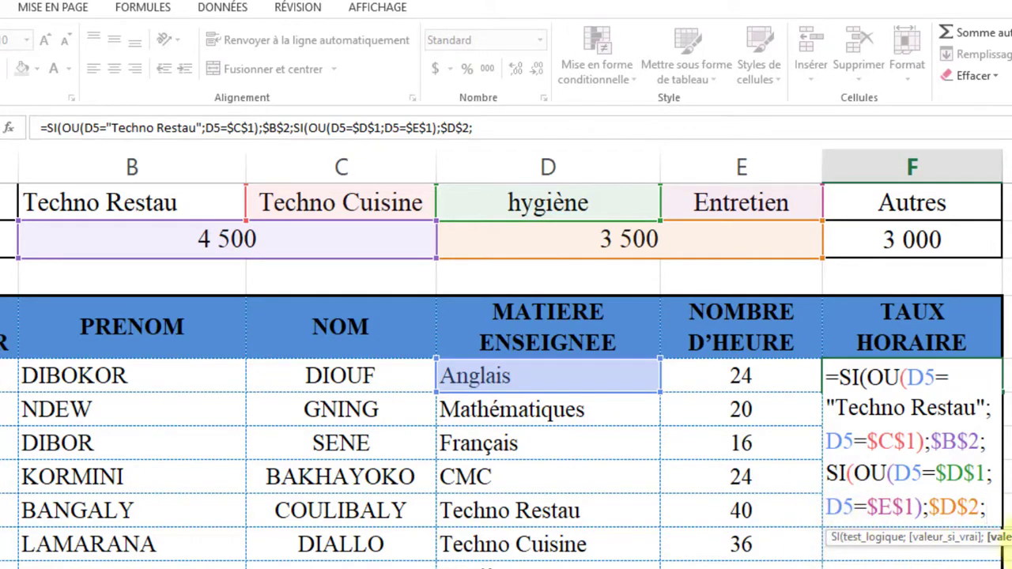
{"action": "left_click", "coordinate": [901, 243]}
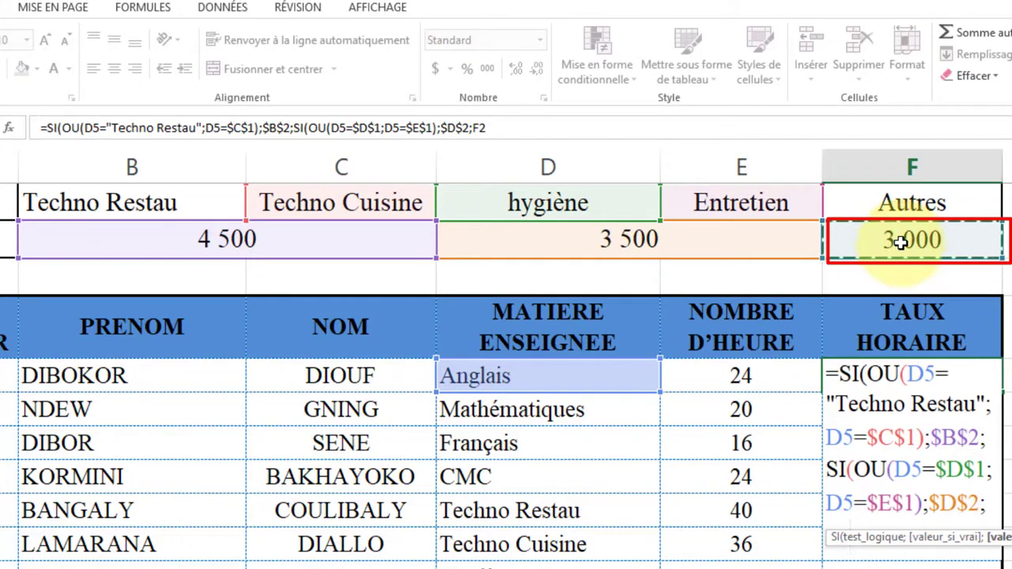
{"action": "key", "text": "F4"}
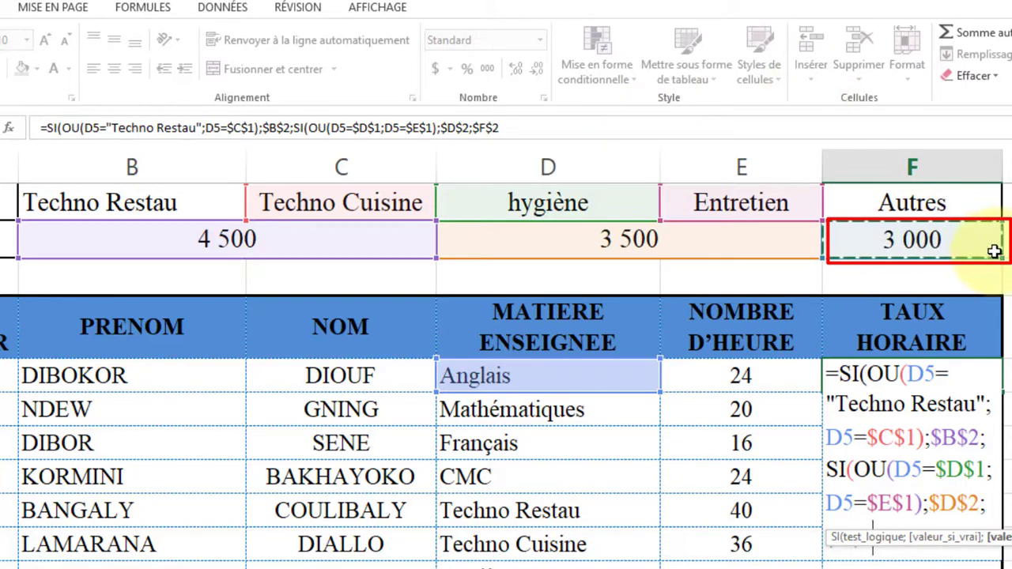
{"action": "type", "text": "))"}
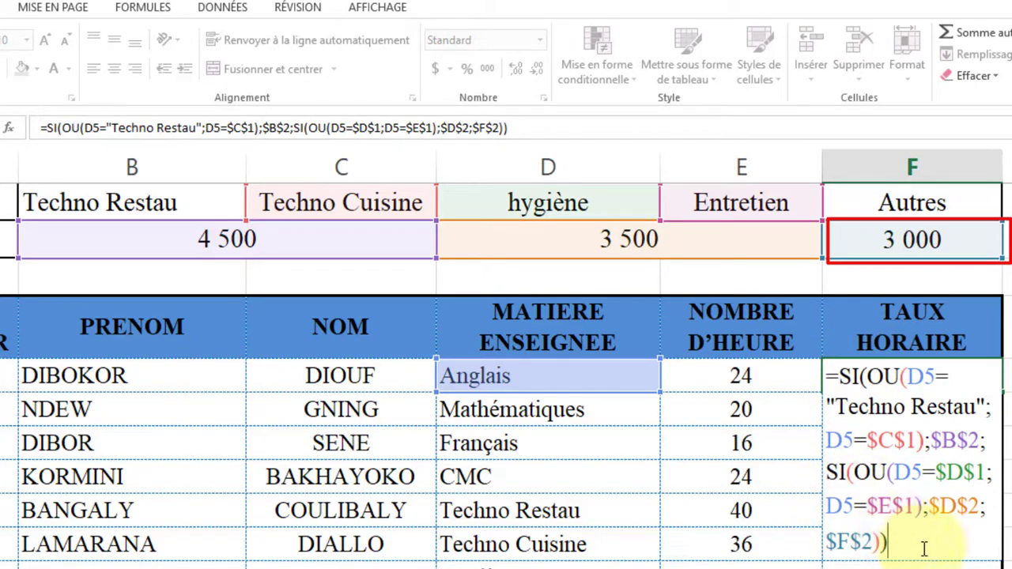
{"action": "key", "text": "Return"}
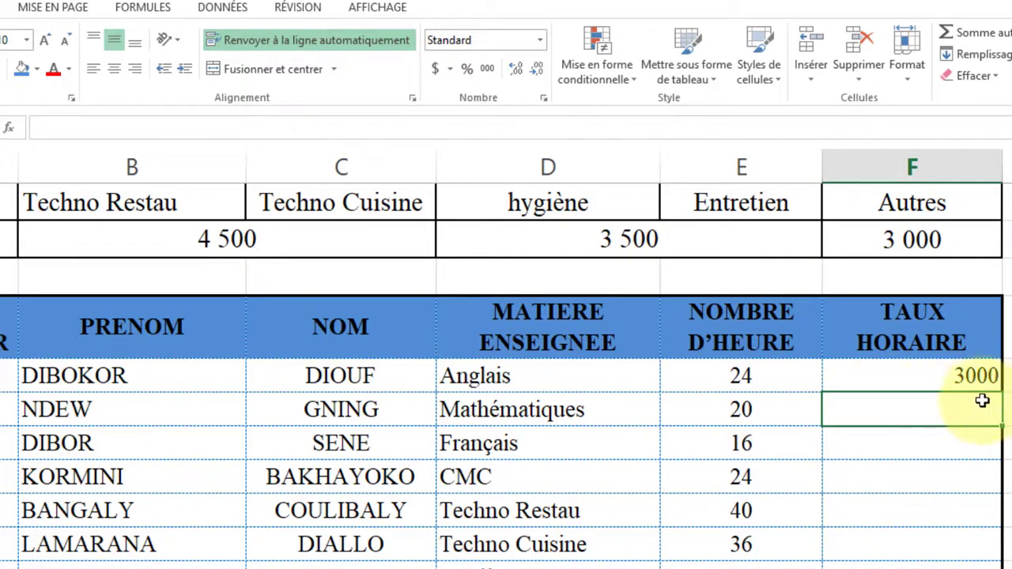
Make column F much wider to give long formulas room, and narrow columns B and D
{"action": "left_click", "coordinate": [915, 403]}
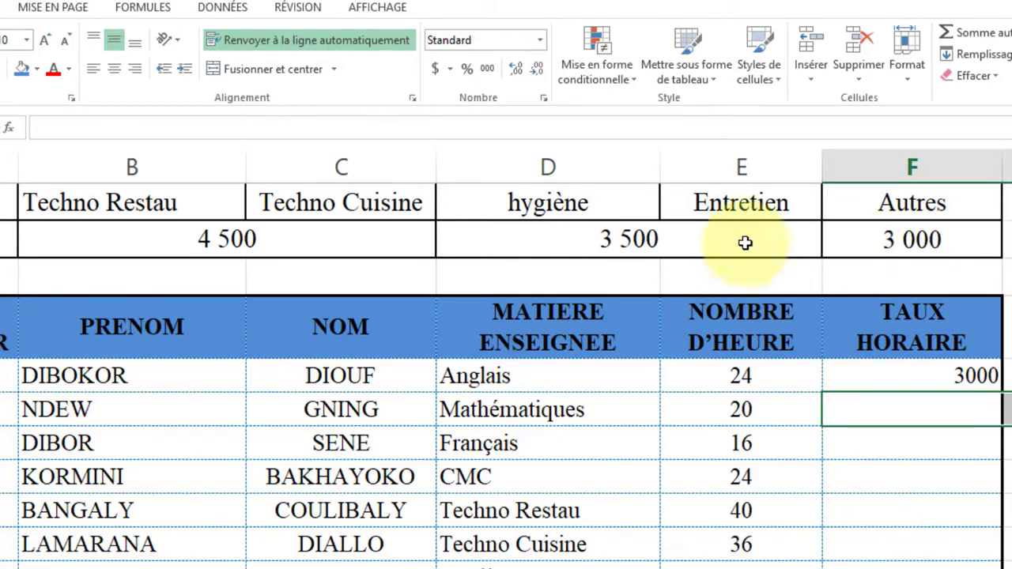
{"action": "mouse_move", "coordinate": [997, 164]}
{"action": "left_mouse_down"}
{"action": "mouse_move", "coordinate": [1005, 147]}
{"action": "mouse_move", "coordinate": [1011, 158]}
{"action": "left_mouse_up"}
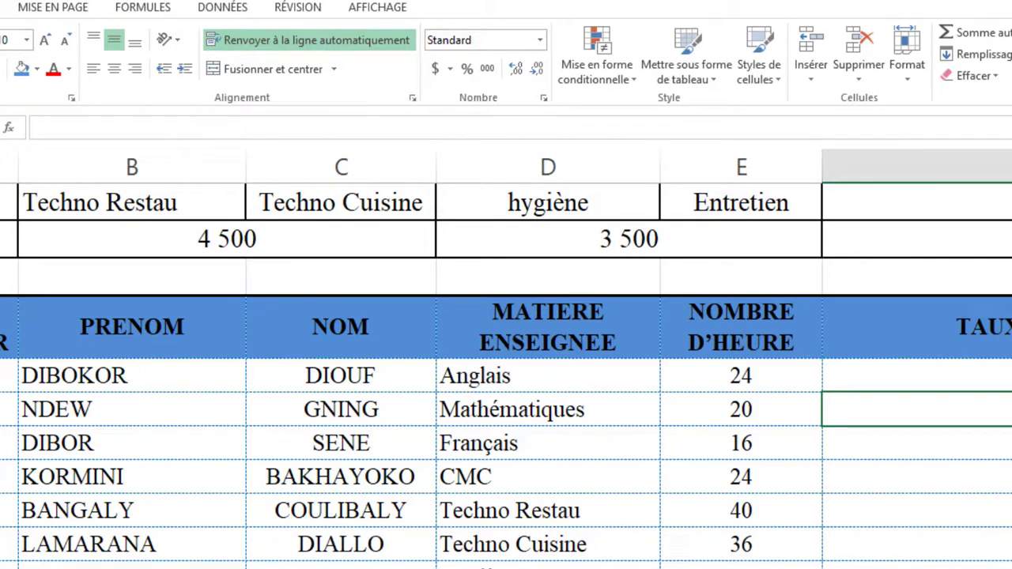
{"action": "left_click_drag", "start_coordinate": [248, 167], "coordinate": [210, 166]}
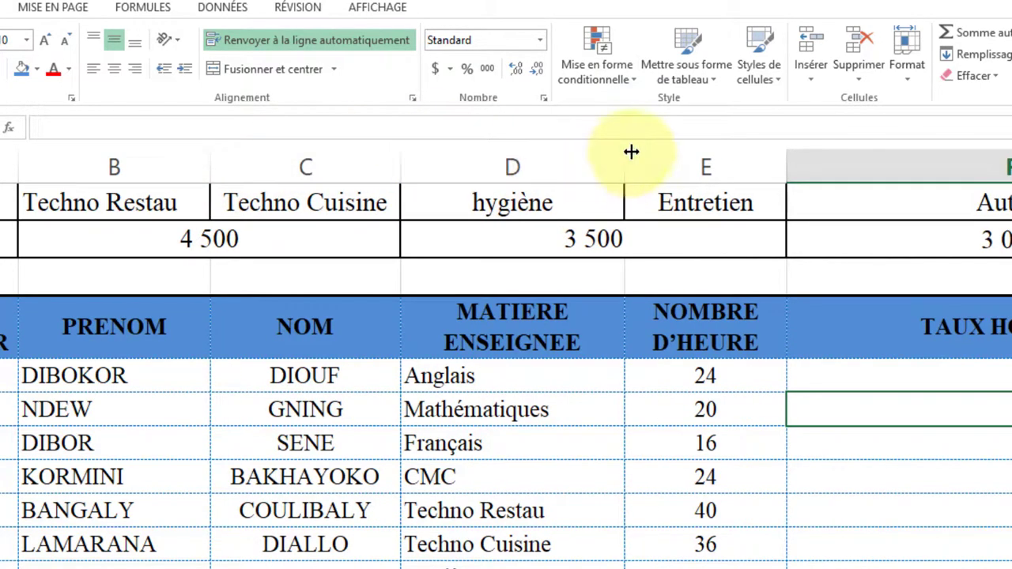
{"action": "left_click_drag", "start_coordinate": [631, 152], "coordinate": [586, 155]}
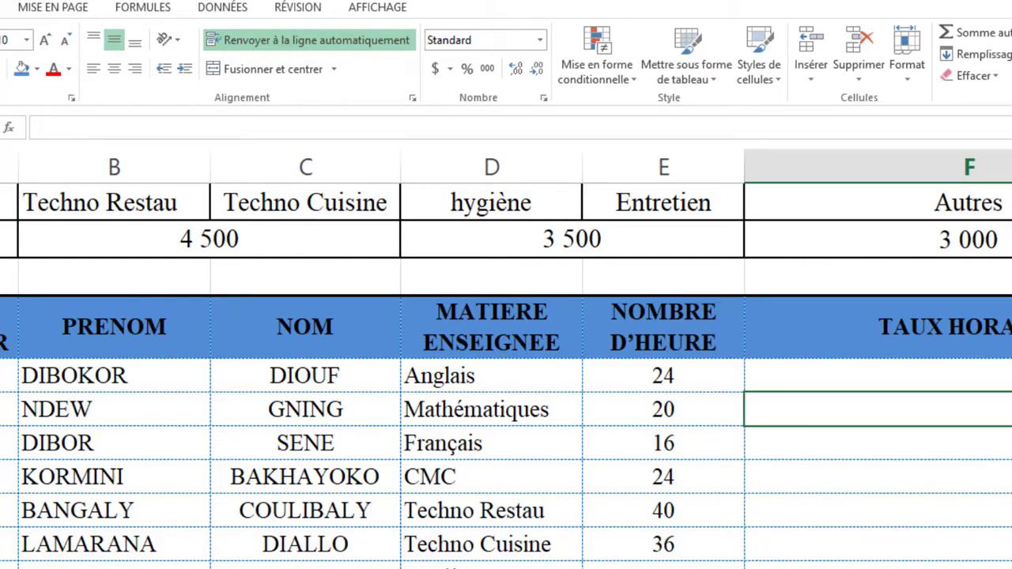
{"action": "key", "text": "Right"}
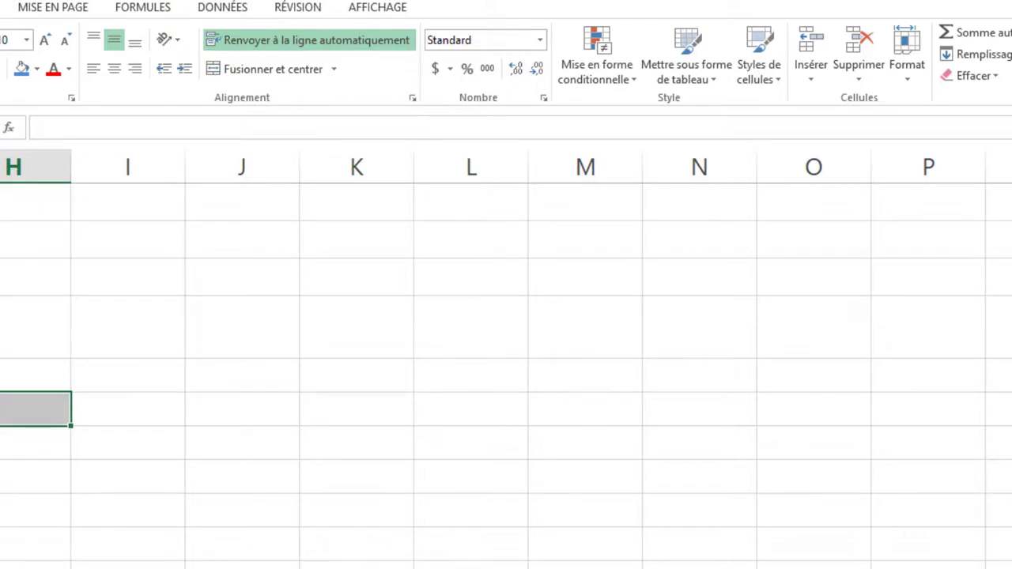
{"action": "scroll", "coordinate": [506, 359], "scroll_direction": "left", "scroll_amount": 5}
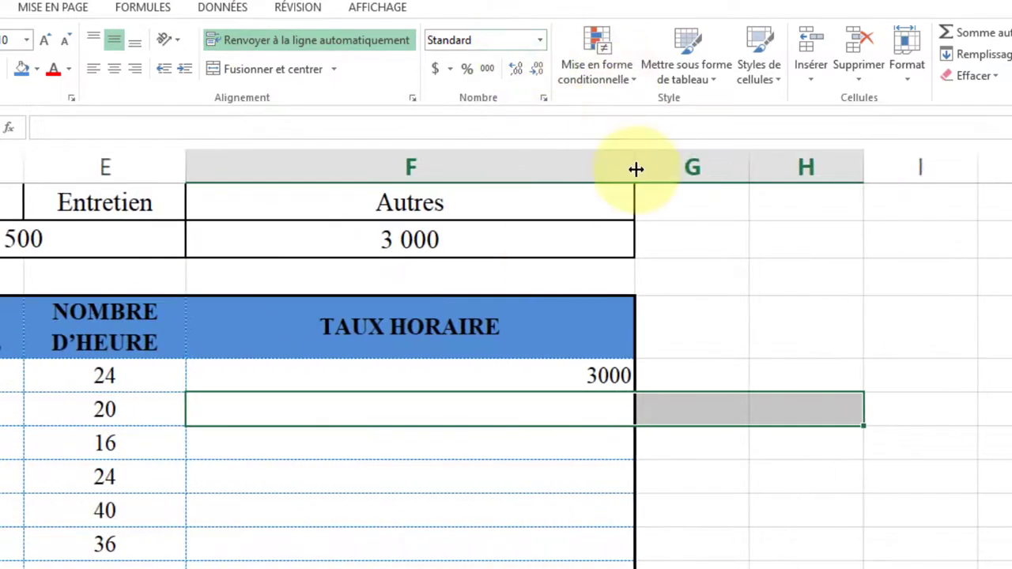
{"action": "left_click_drag", "start_coordinate": [636, 170], "coordinate": [1008, 146]}
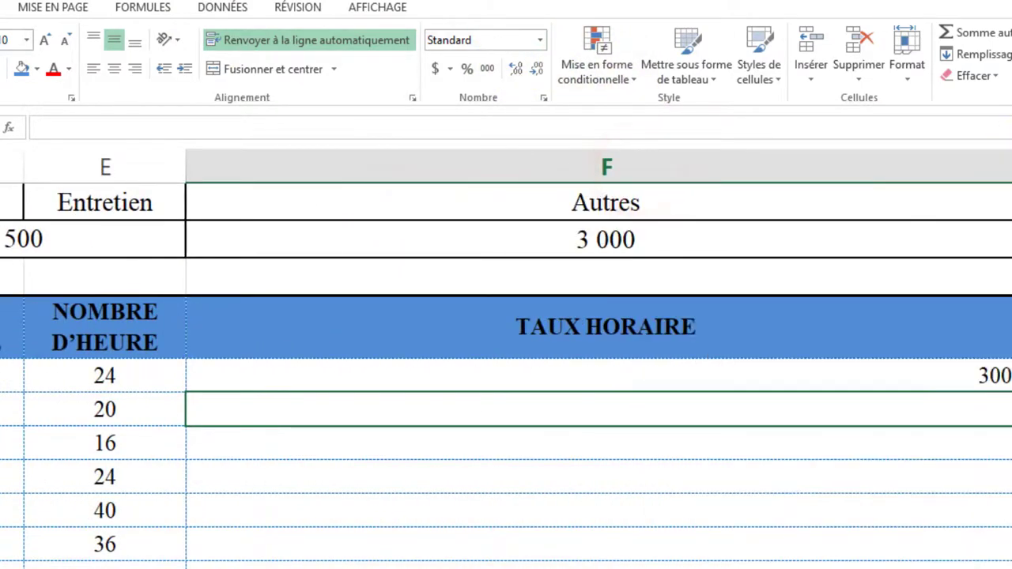
{"action": "scroll", "coordinate": [506, 359], "scroll_direction": "left", "scroll_amount": 4}
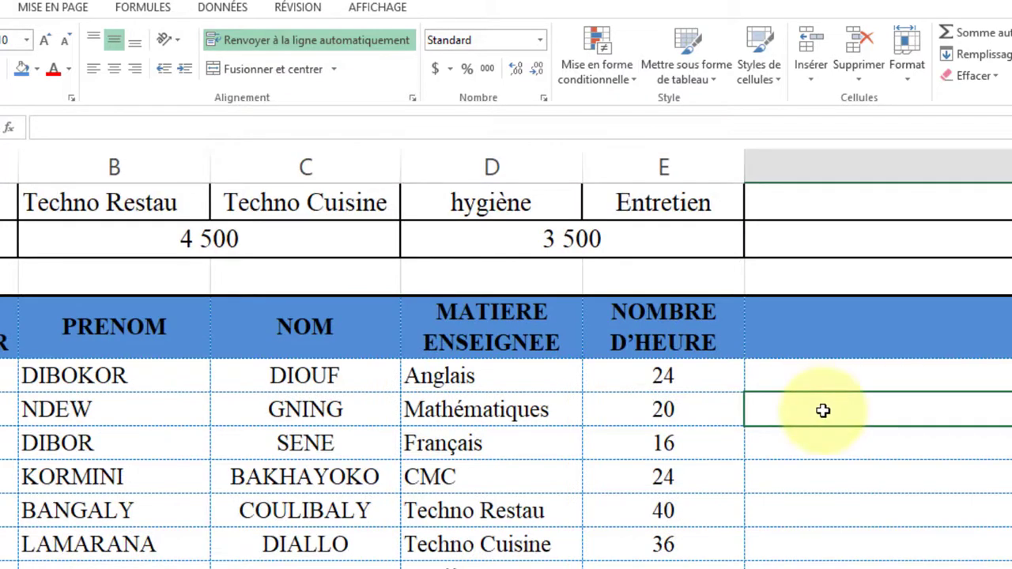
Start a formula with the SI function in F6, the TAUX HORAIRE cell of the Mathématiques row
{"action": "type", "text": "="}
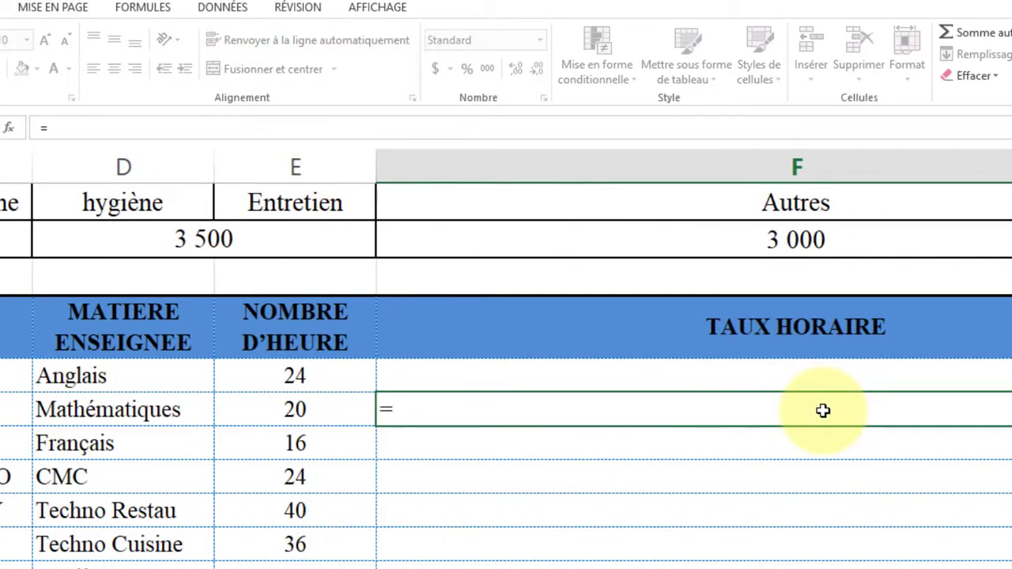
{"action": "type", "text": "si"}
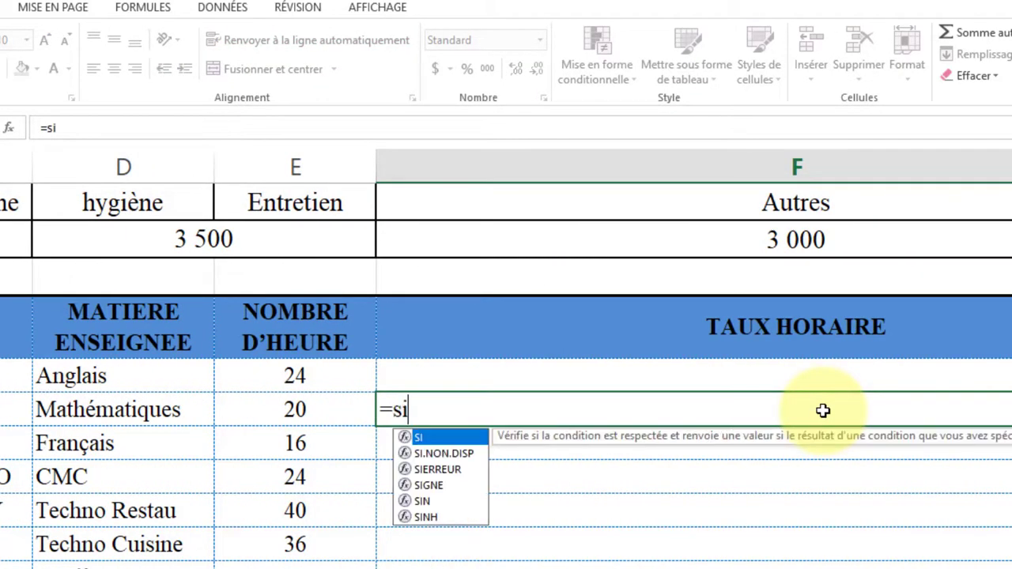
{"action": "double_click", "coordinate": [422, 437]}
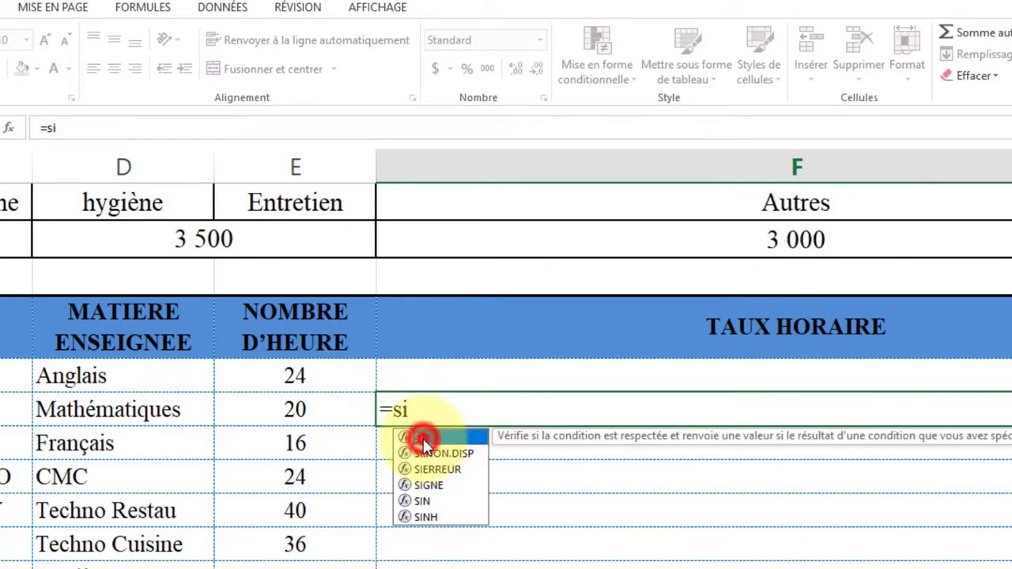
{"action": "scroll", "coordinate": [506, 359], "scroll_direction": "left", "scroll_amount": 2}
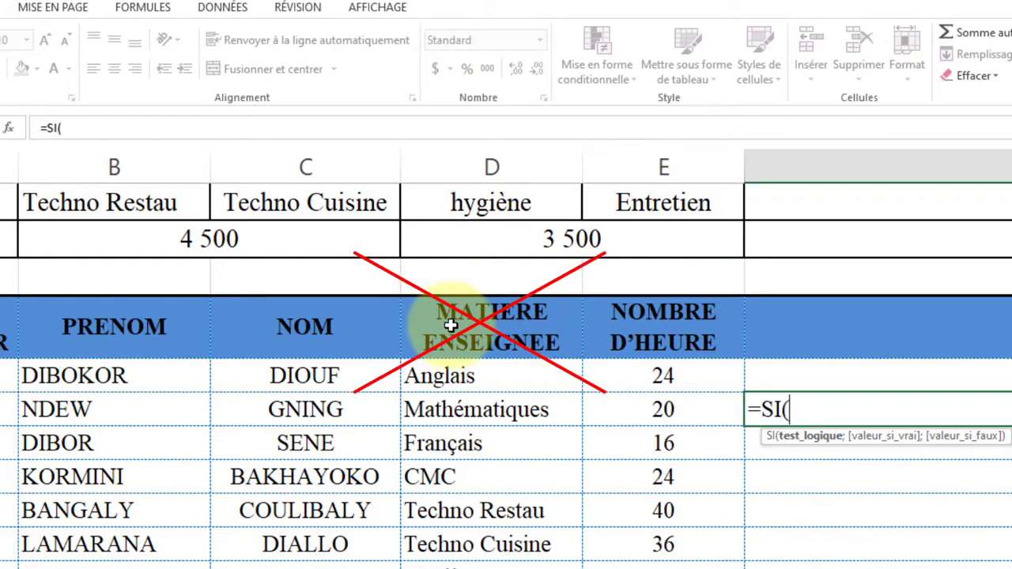
{"action": "left_click", "coordinate": [444, 412]}
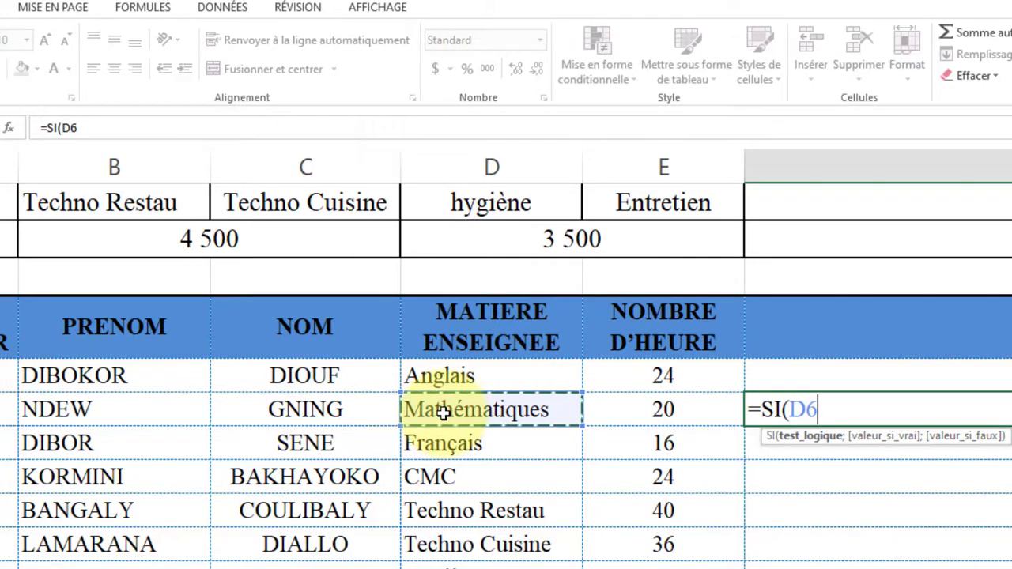
{"action": "type", "text": "="}
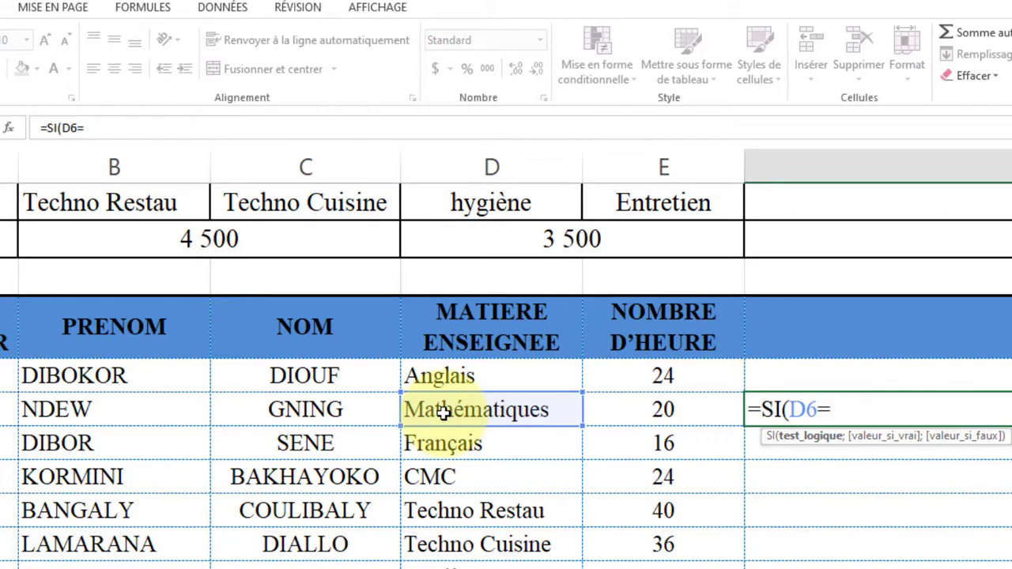
{"action": "key", "text": "BackSpace"}
{"action": "key", "text": "BackSpace"}
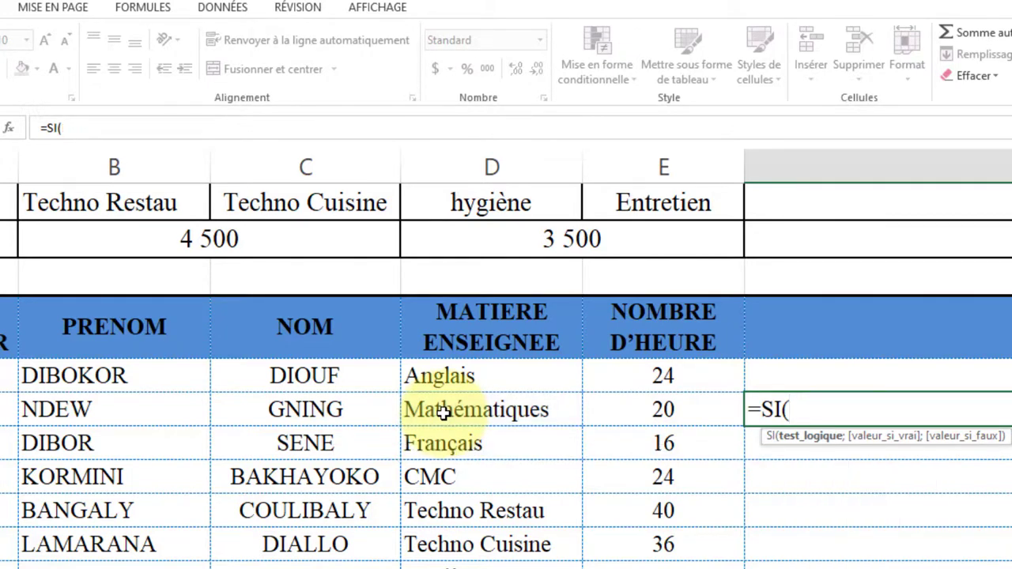
Nest the OU function as the logical test of the SI function in F6
{"action": "type", "text": "ou"}
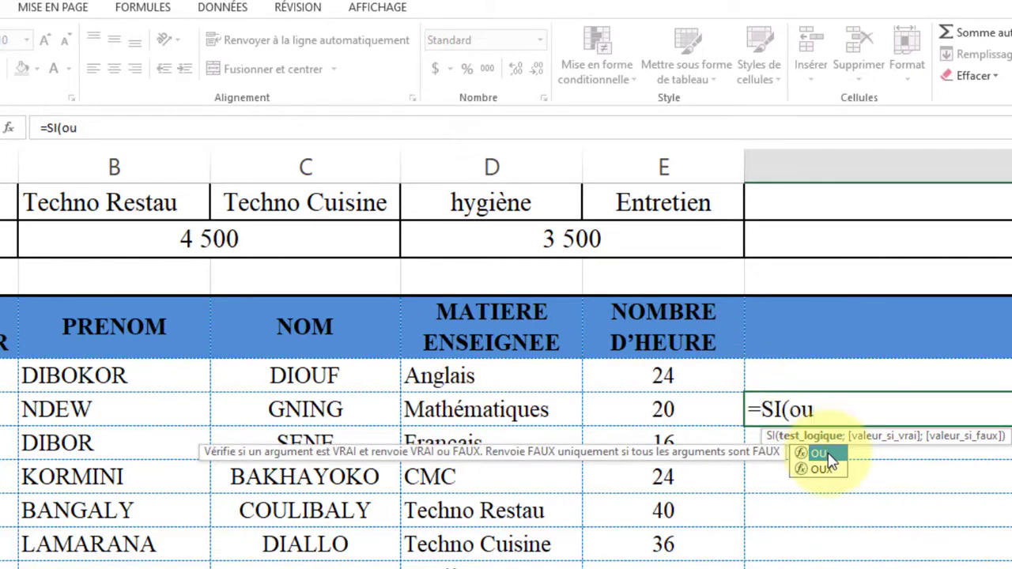
{"action": "double_click", "coordinate": [827, 455]}
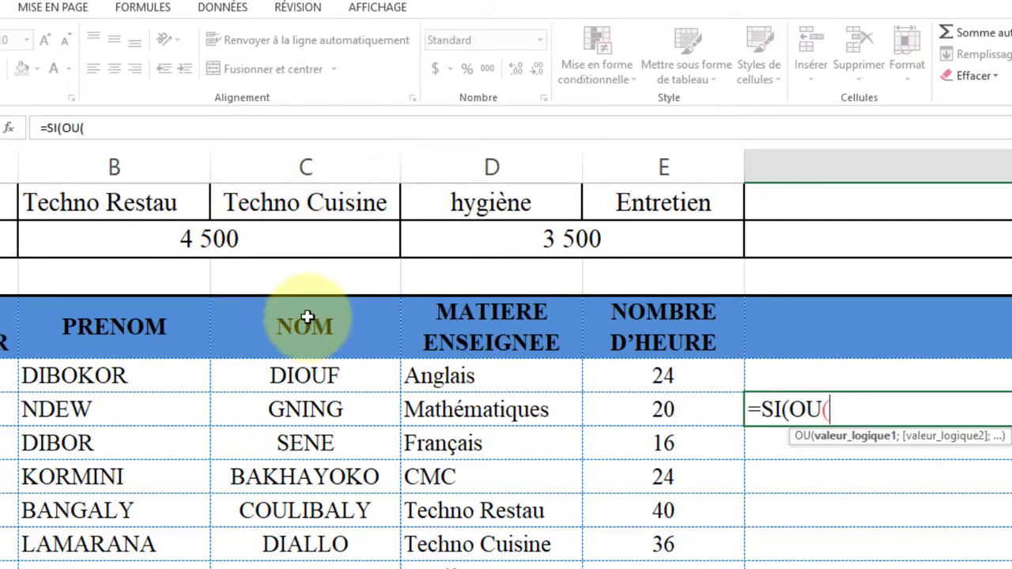
{"action": "left_click", "coordinate": [103, 197]}
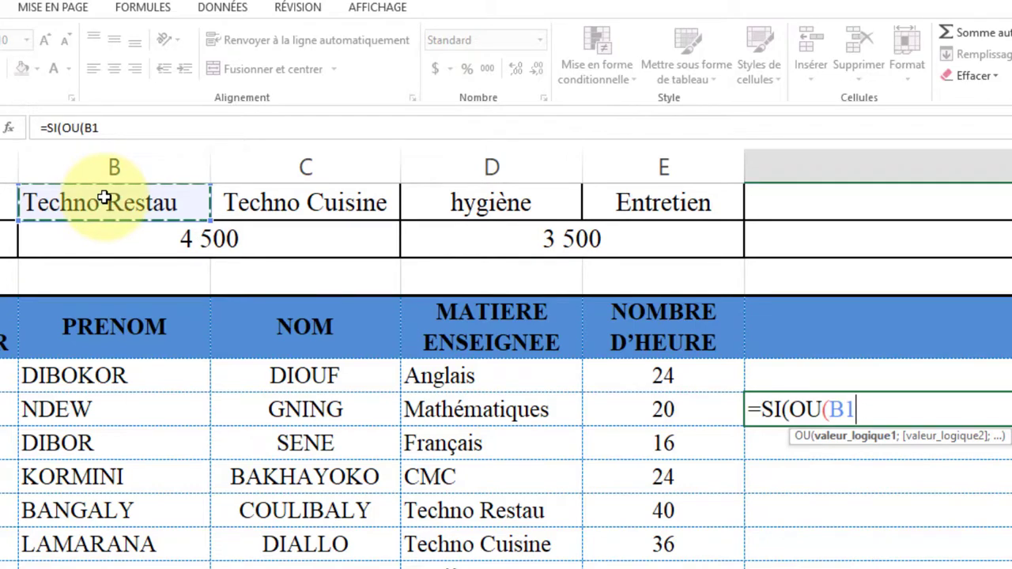
{"action": "key", "text": "BackSpace"}
{"action": "key", "text": "BackSpace"}
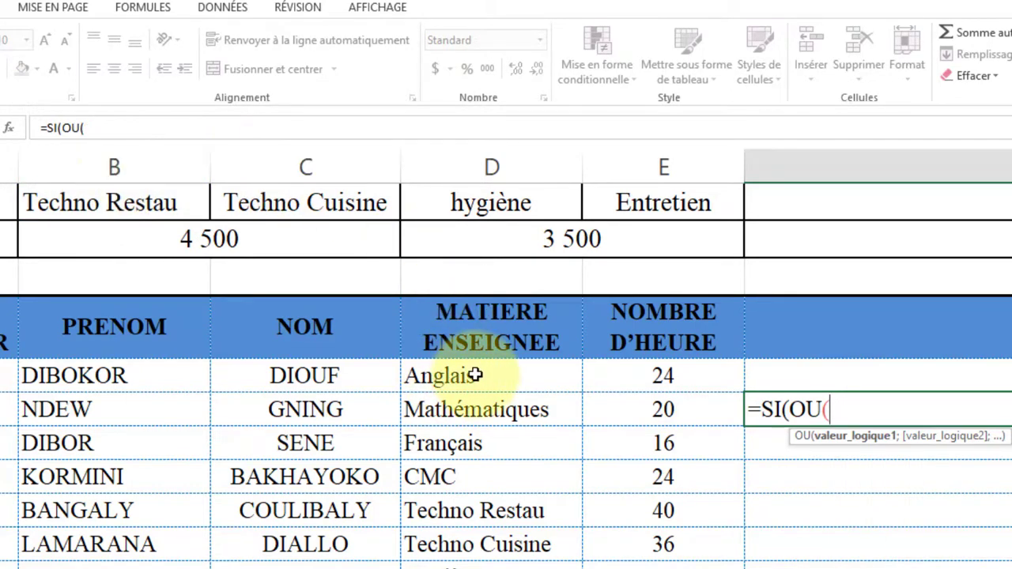
Give D5=$B$1 (Techno Restau) as the OU function's first condition, with an absolute reference to the rate table
{"action": "left_click", "coordinate": [479, 376]}
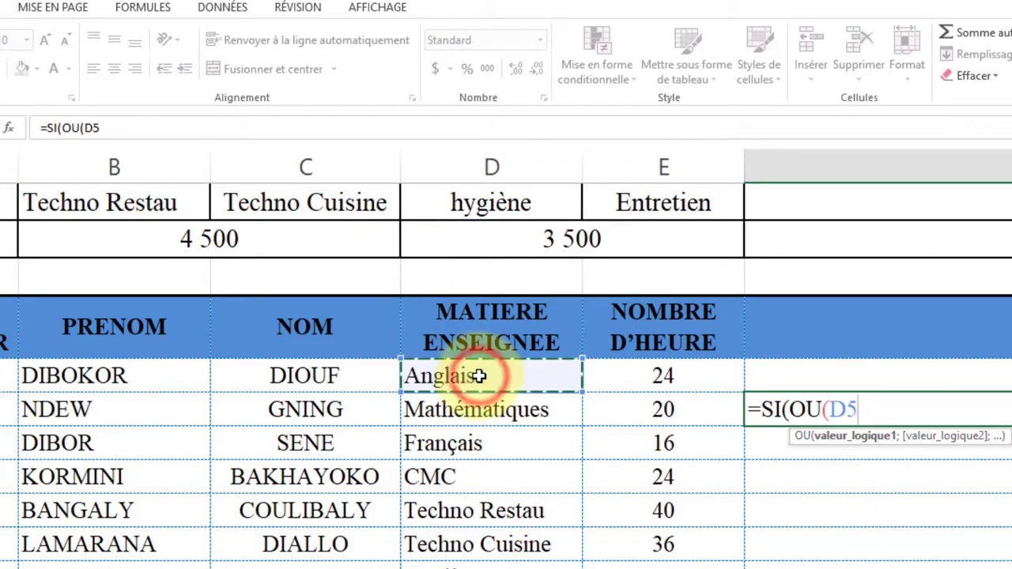
{"action": "type", "text": "="}
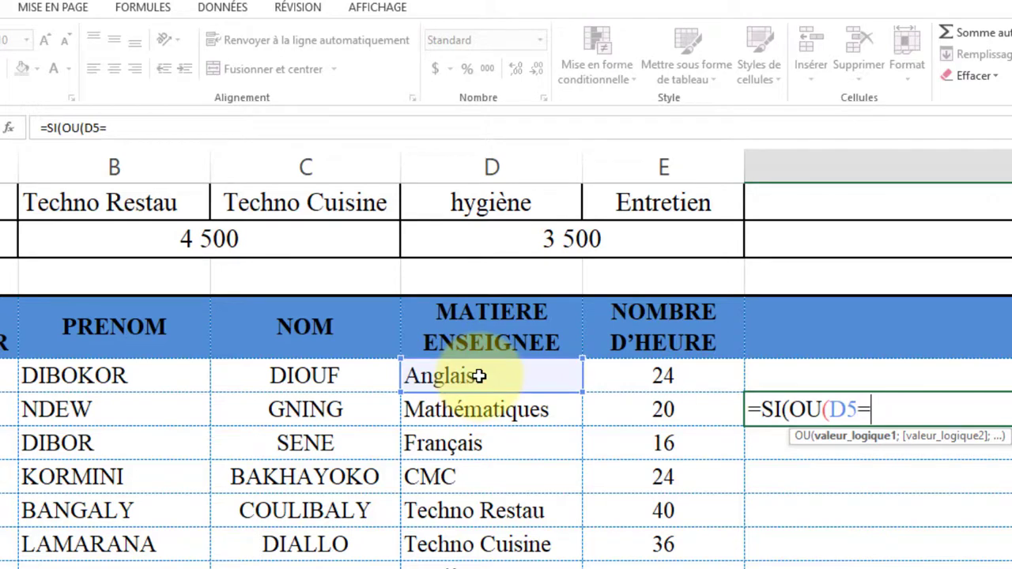
{"action": "left_click", "coordinate": [169, 202]}
{"action": "key", "text": "F4"}
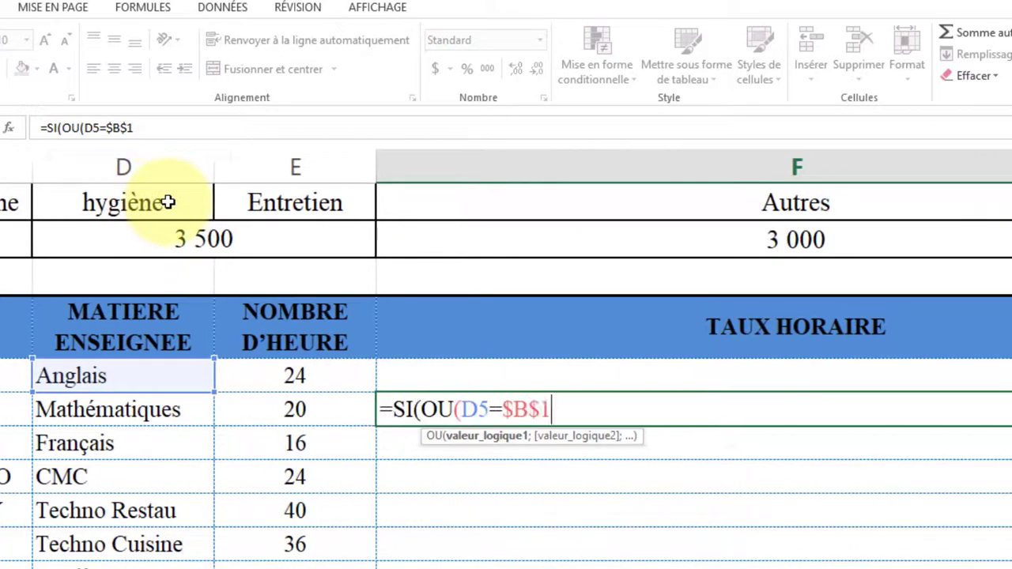
{"action": "type", "text": ";"}
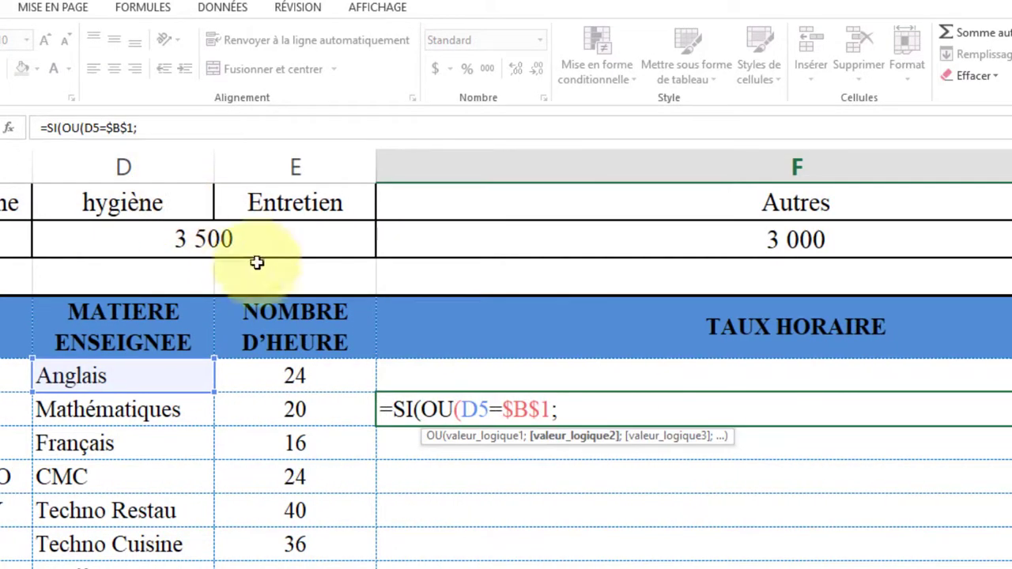
Add D5=$C$1 (Techno Cuisine) as the OU function's second condition, with the subject reference made absolute
{"action": "left_click", "coordinate": [121, 378]}
{"action": "type", "text": "="}
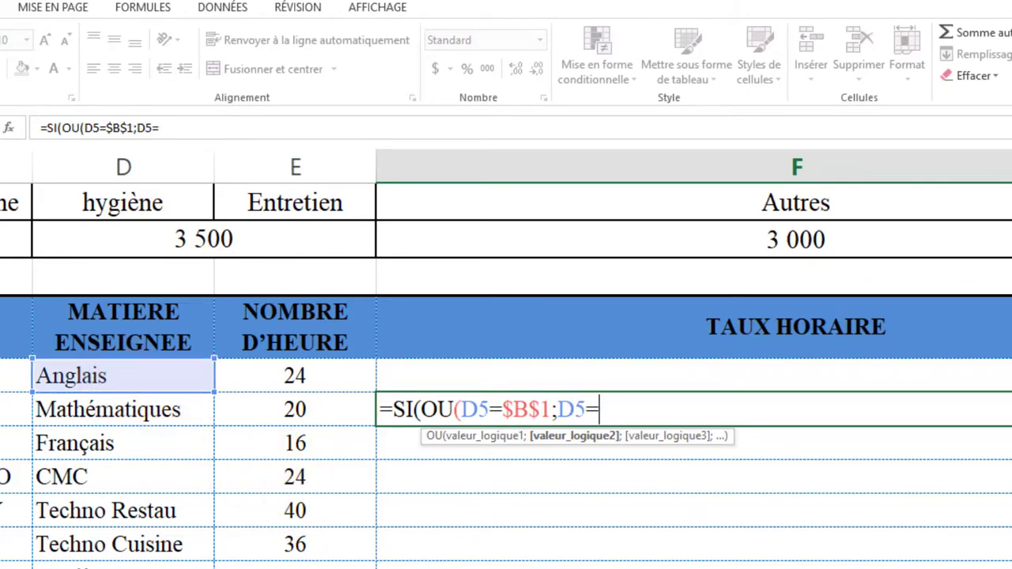
{"action": "scroll", "coordinate": [322, 211], "scroll_direction": "left", "scroll_amount": 2}
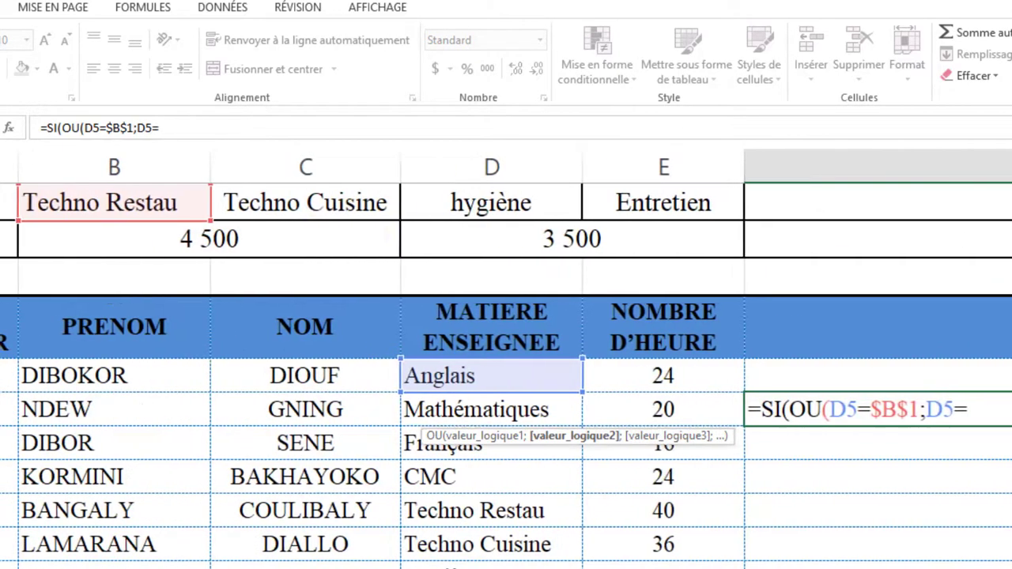
{"action": "left_click", "coordinate": [319, 208]}
{"action": "key", "text": "F4"}
{"action": "scroll", "coordinate": [319, 208], "scroll_direction": "right", "scroll_amount": 2}
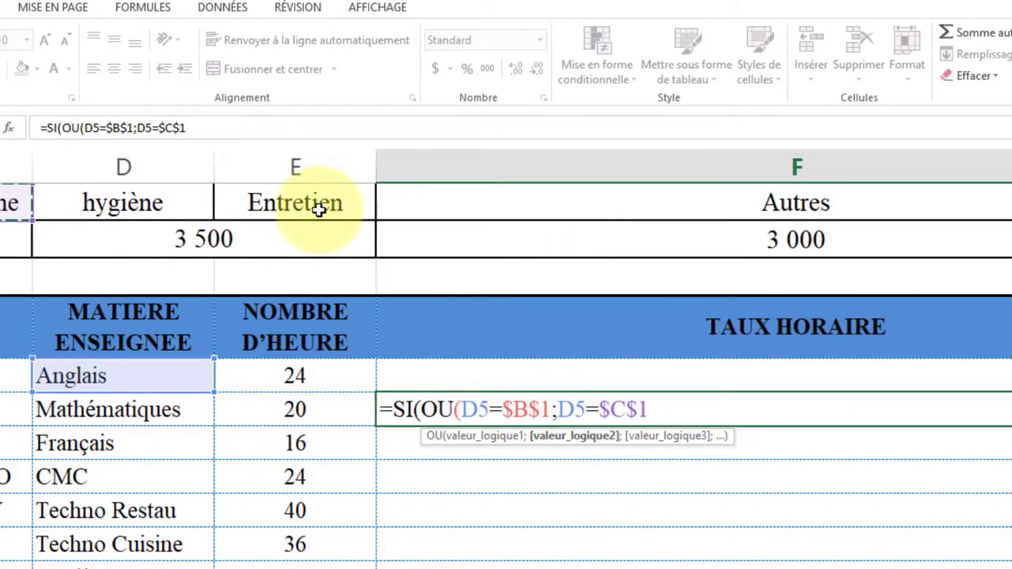
Close the OU function as the complete logical test and move on to the SI function's value if true
{"action": "double_click", "coordinate": [440, 409]}
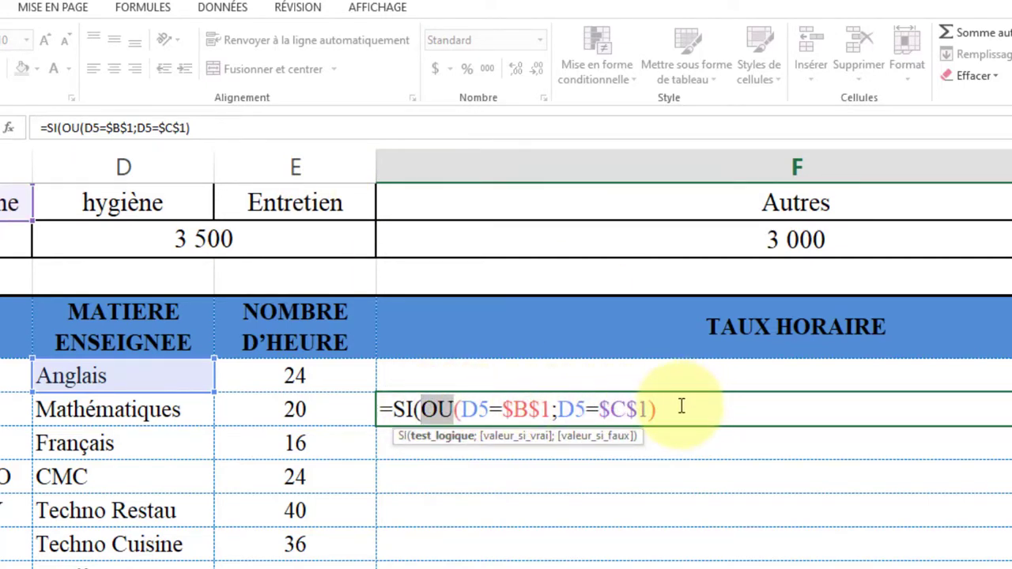
{"action": "left_click", "coordinate": [658, 411]}
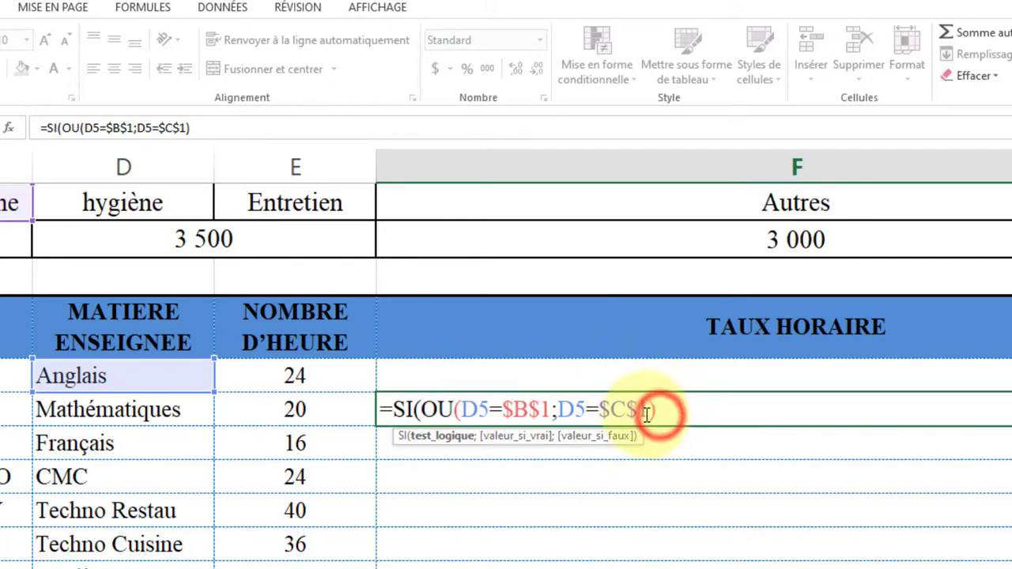
{"action": "left_click_drag", "start_coordinate": [647, 413], "coordinate": [457, 413]}
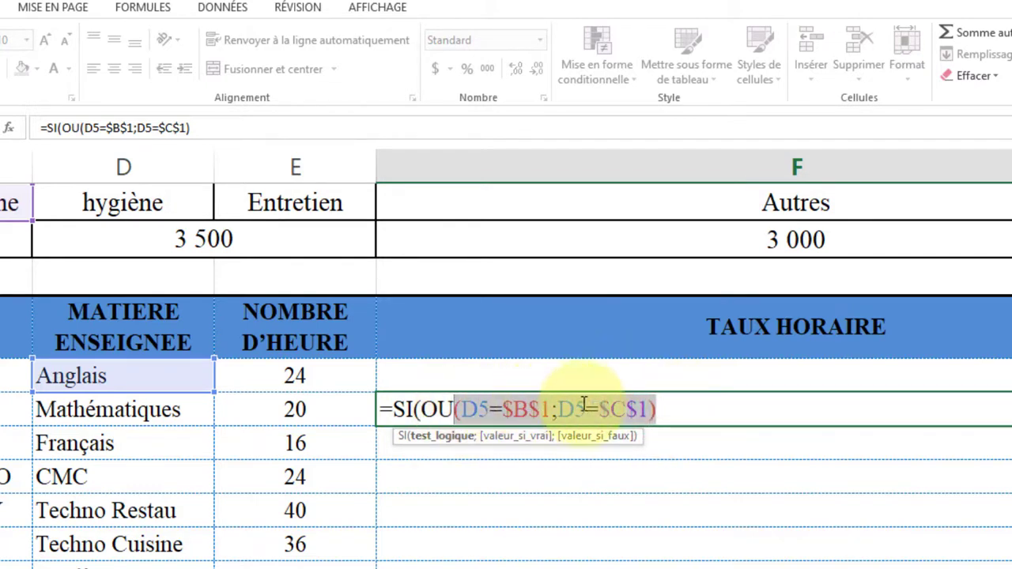
{"action": "left_click", "coordinate": [658, 409]}
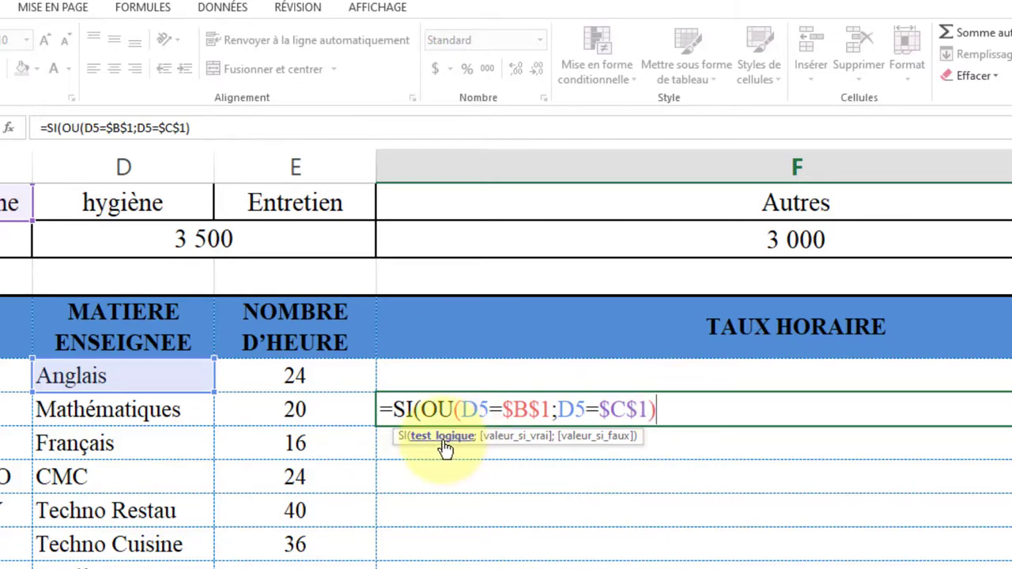
{"action": "type", "text": ";"}
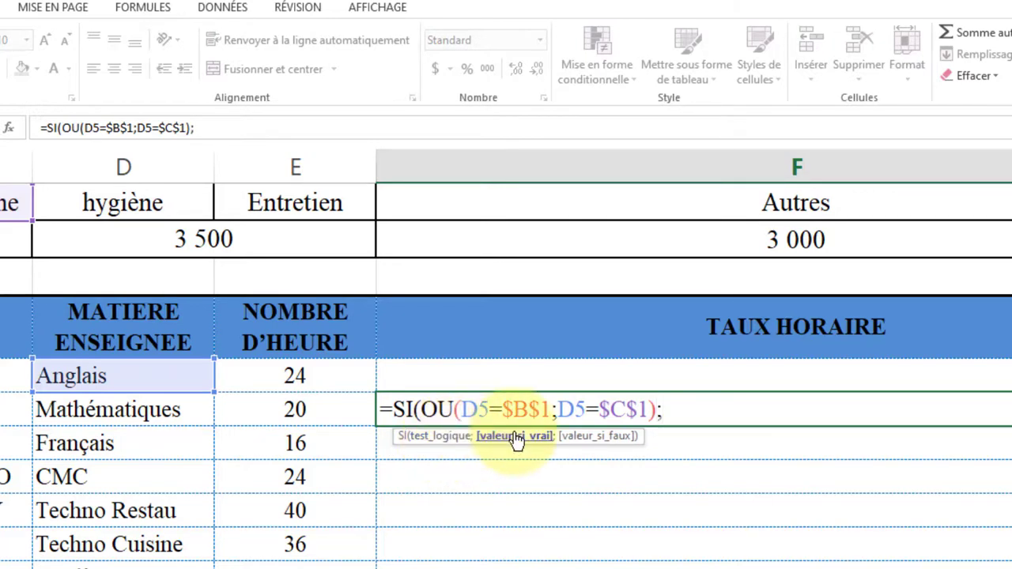
{"action": "left_click", "coordinate": [654, 409]}
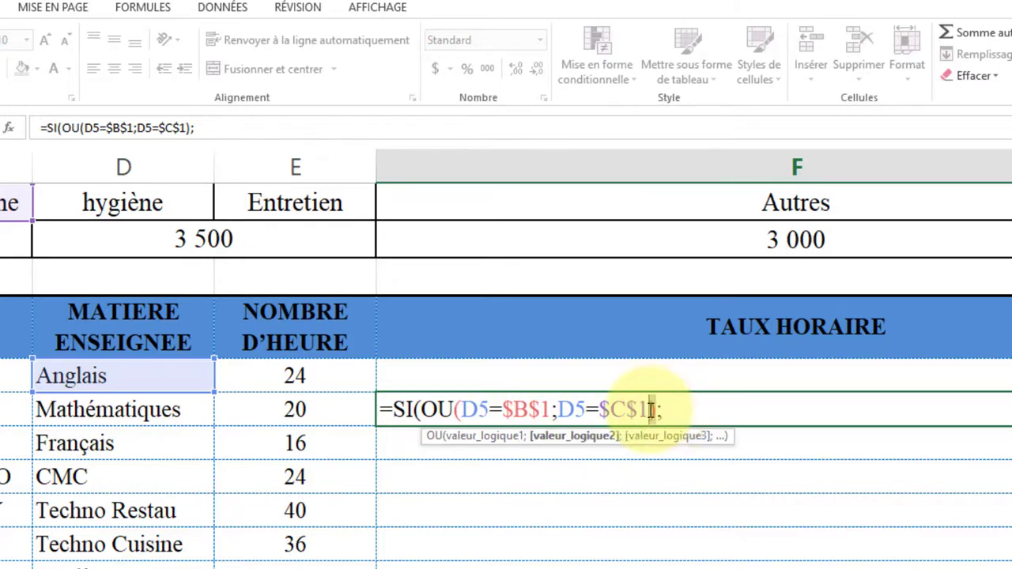
{"action": "left_click", "coordinate": [672, 410]}
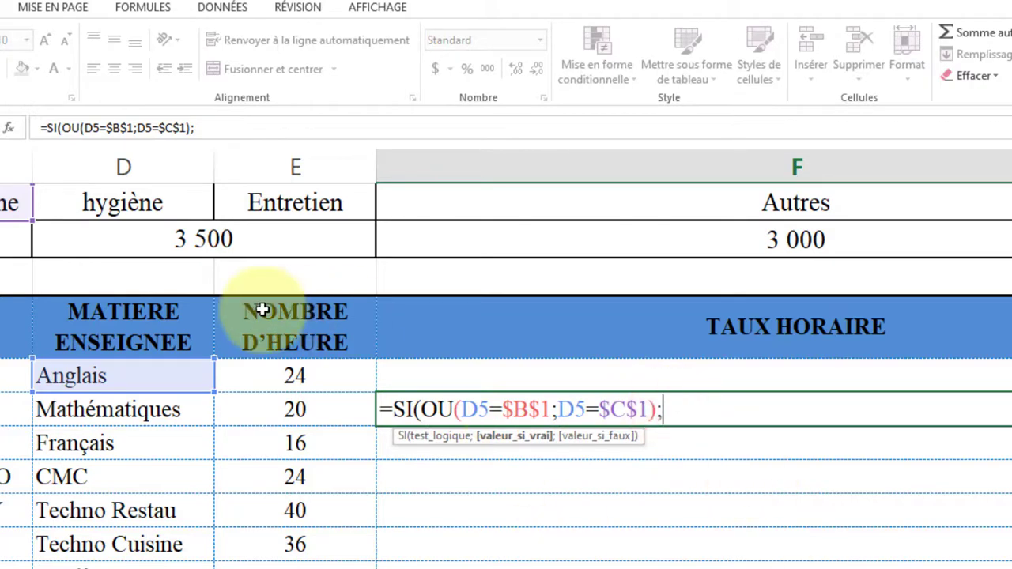
{"action": "scroll", "coordinate": [211, 247], "scroll_direction": "left", "scroll_amount": 2}
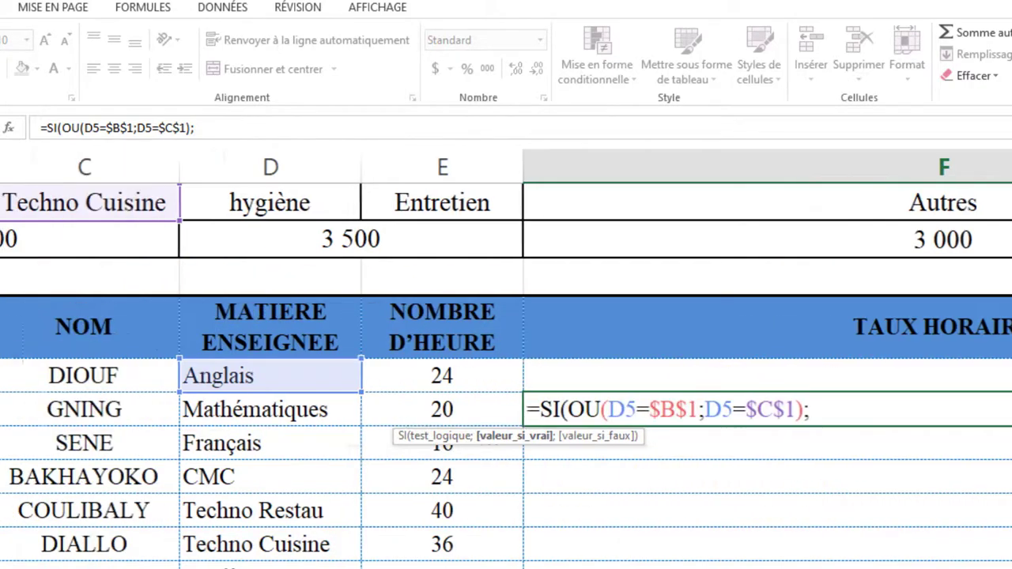
{"action": "left_click", "coordinate": [209, 248]}
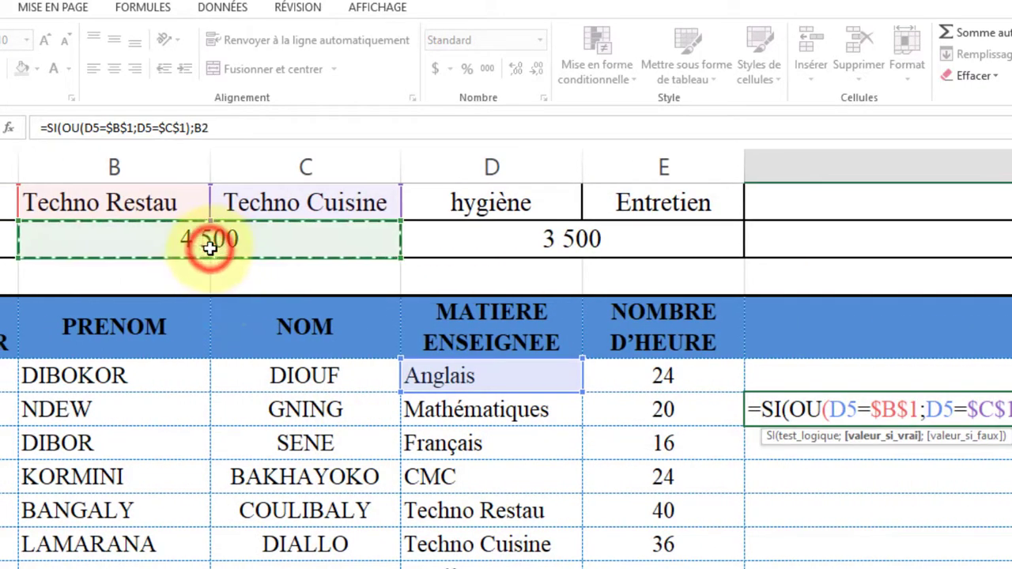
{"action": "key", "text": "F4"}
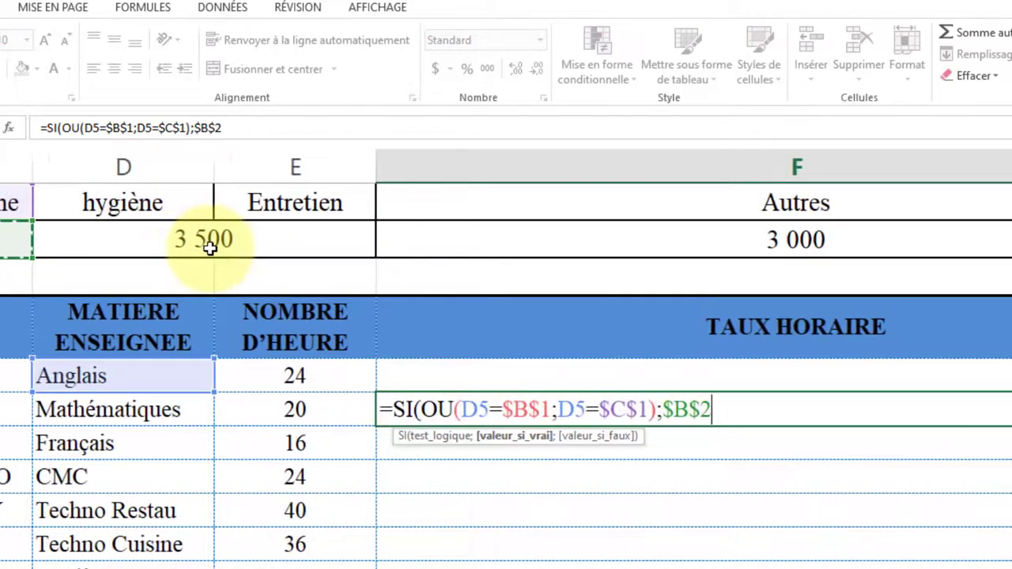
{"action": "left_click", "coordinate": [209, 248]}
{"action": "type", "text": ";"}
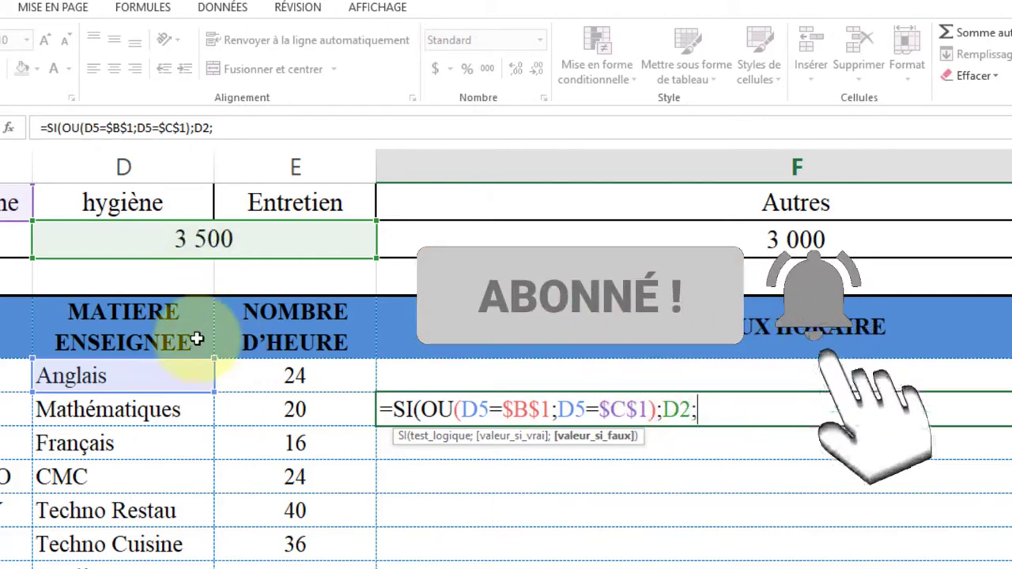
{"action": "type", "text": "s"}
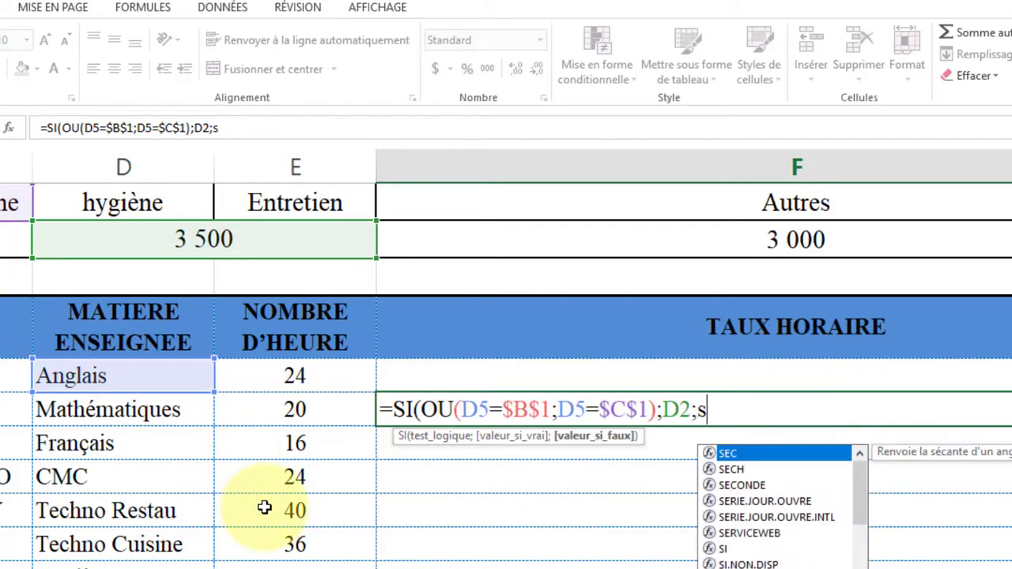
{"action": "key", "text": "Escape"}
{"action": "key", "text": "BackSpace"}
{"action": "key", "text": "BackSpace"}
{"action": "key", "text": "BackSpace"}
{"action": "key", "text": "BackSpace"}
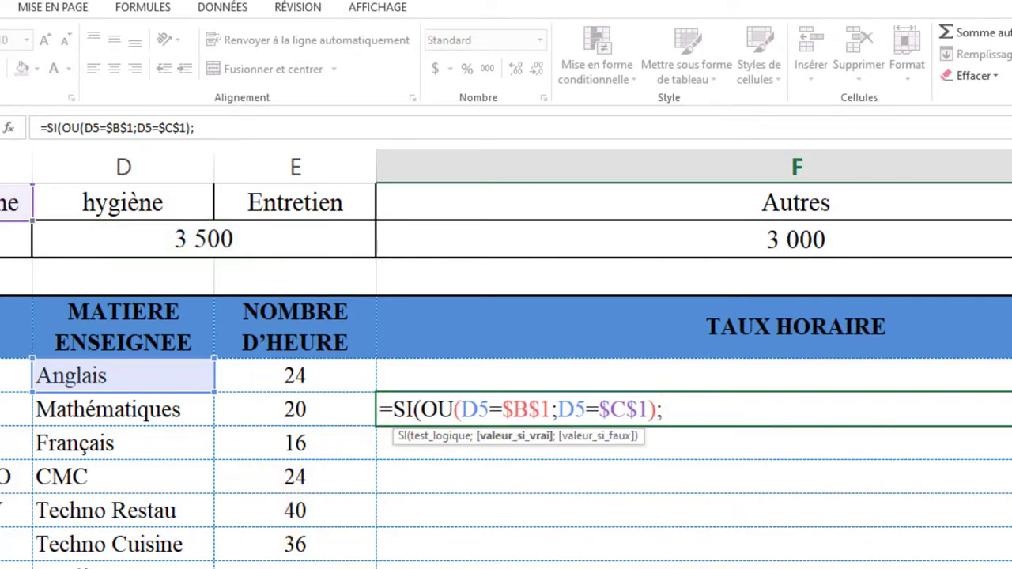
Give $B$2 as the SI function's value if true and nest a second SI function as its value if false
{"action": "left_click", "coordinate": [11, 240]}
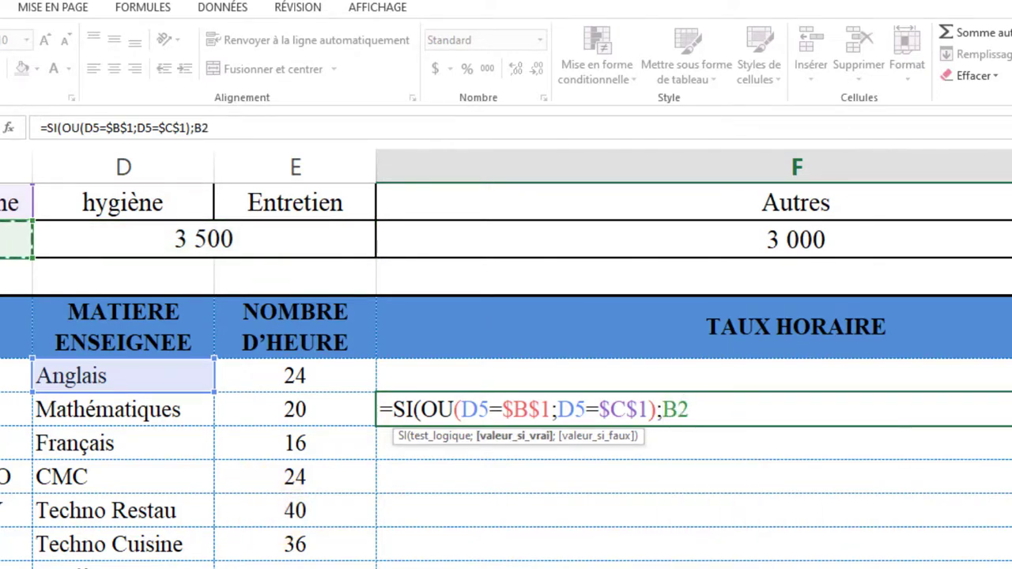
{"action": "key", "text": "F4"}
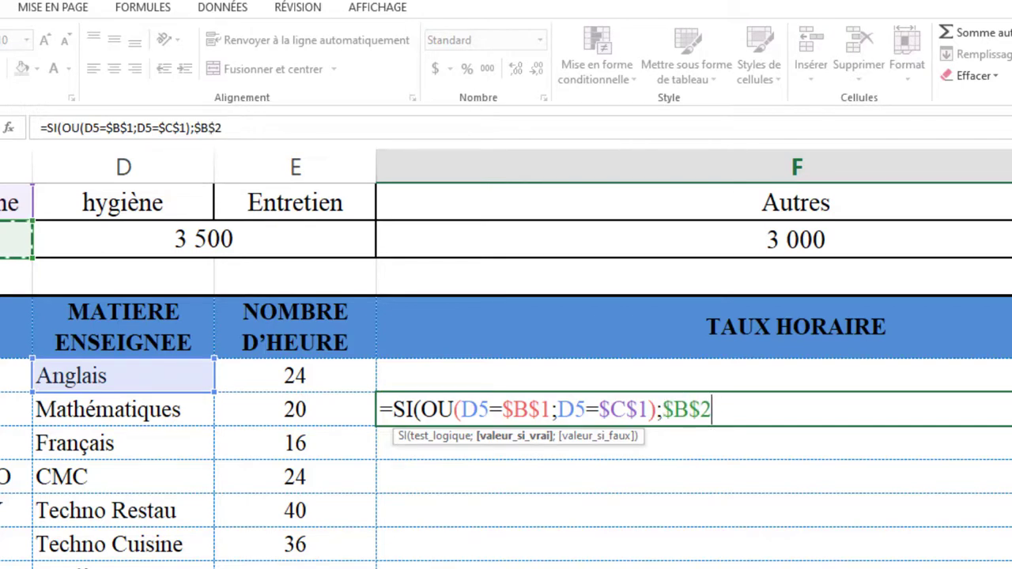
{"action": "type", "text": ";si"}
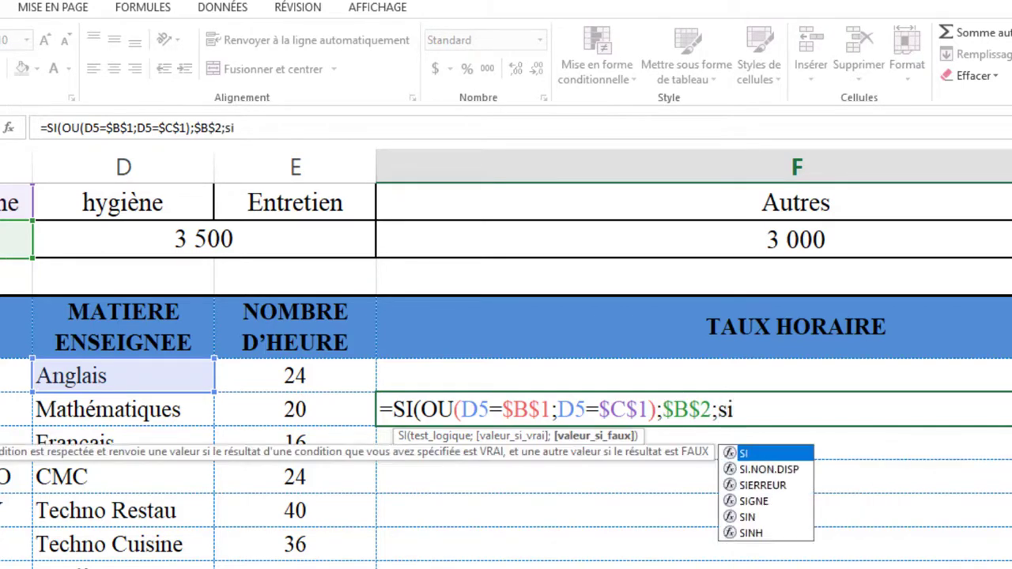
{"action": "left_click", "coordinate": [741, 452]}
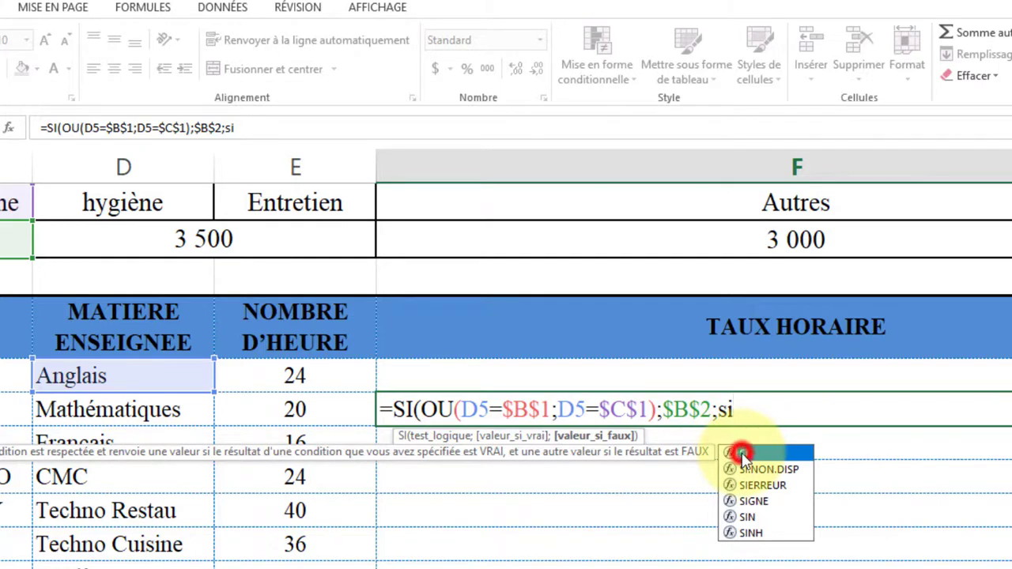
{"action": "left_click", "coordinate": [742, 453]}
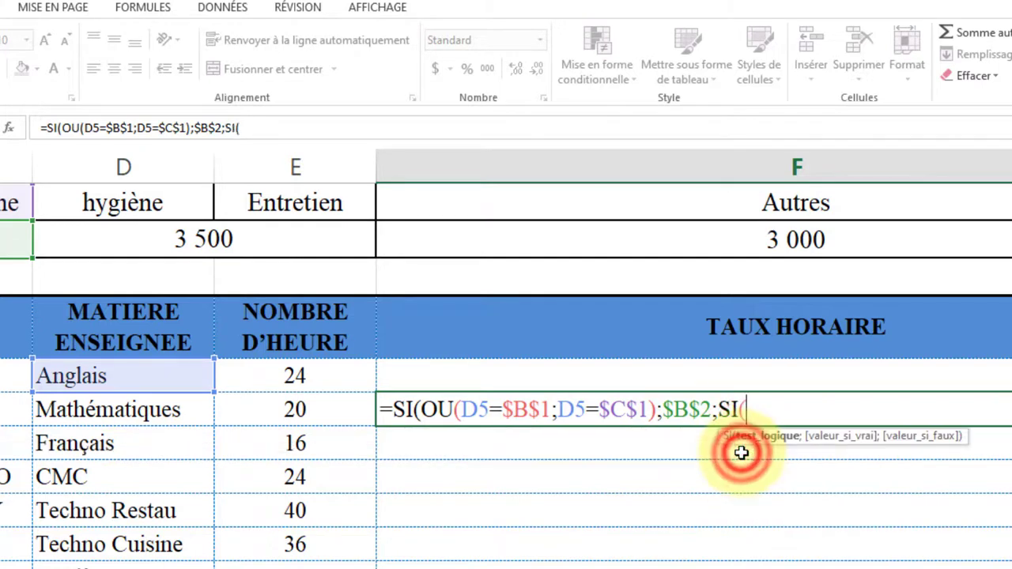
Enter D5=$D$1 (hygiène) as the nested SI function's first condition, with the subject reference made absolute
{"action": "left_click", "coordinate": [128, 375]}
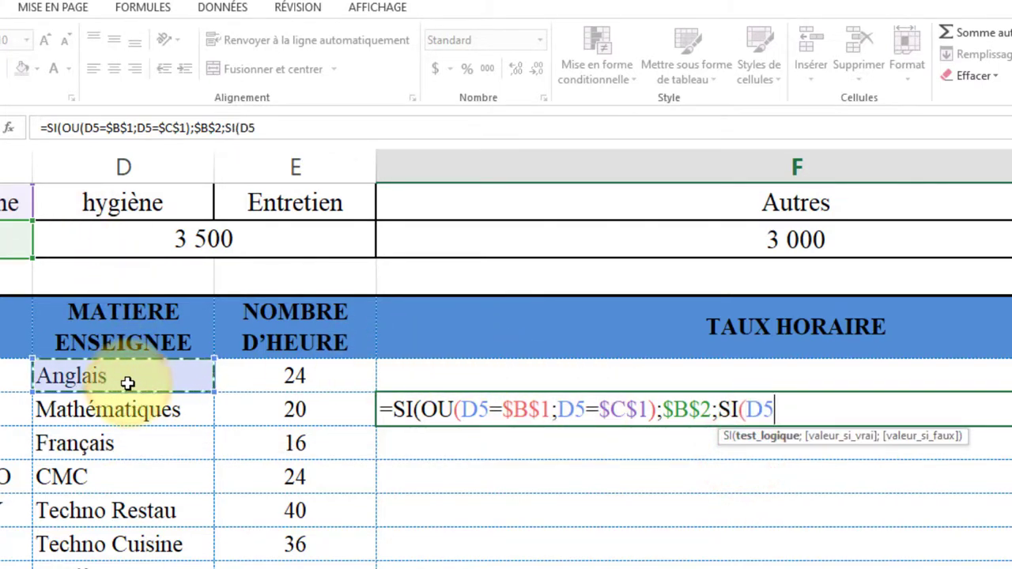
{"action": "type", "text": "="}
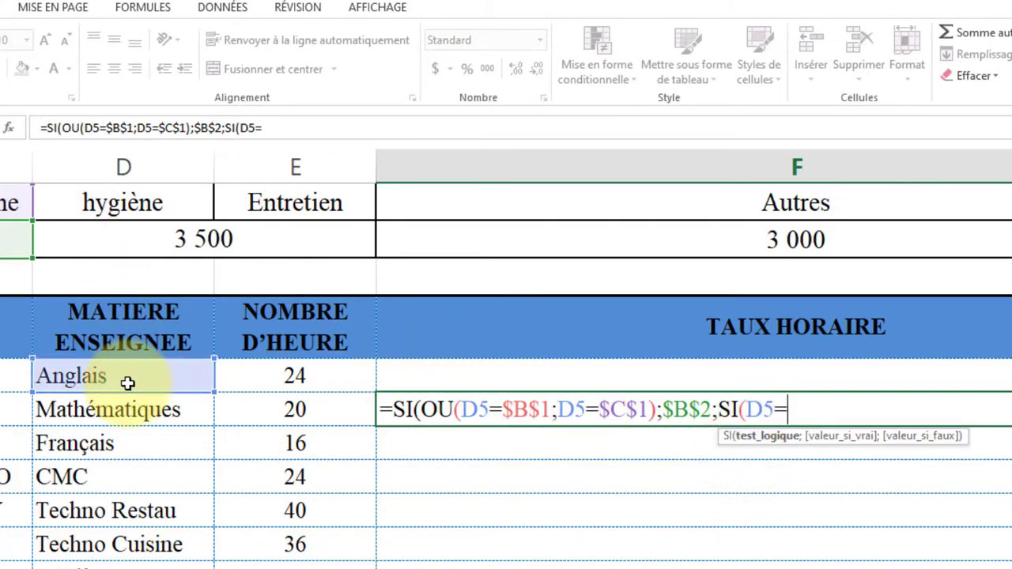
{"action": "left_click", "coordinate": [124, 204]}
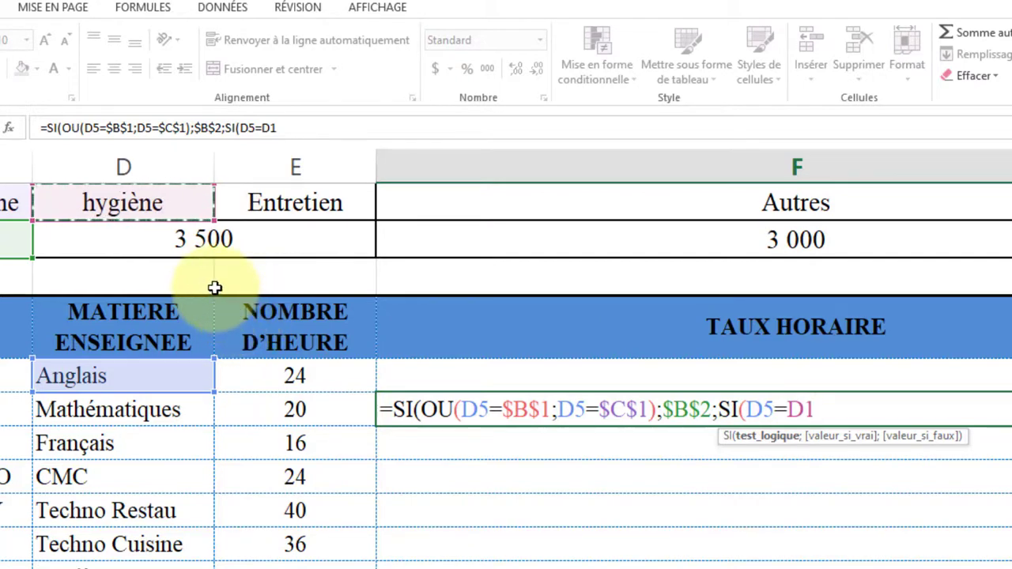
{"action": "key", "text": "F4"}
{"action": "type", "text": ";"}
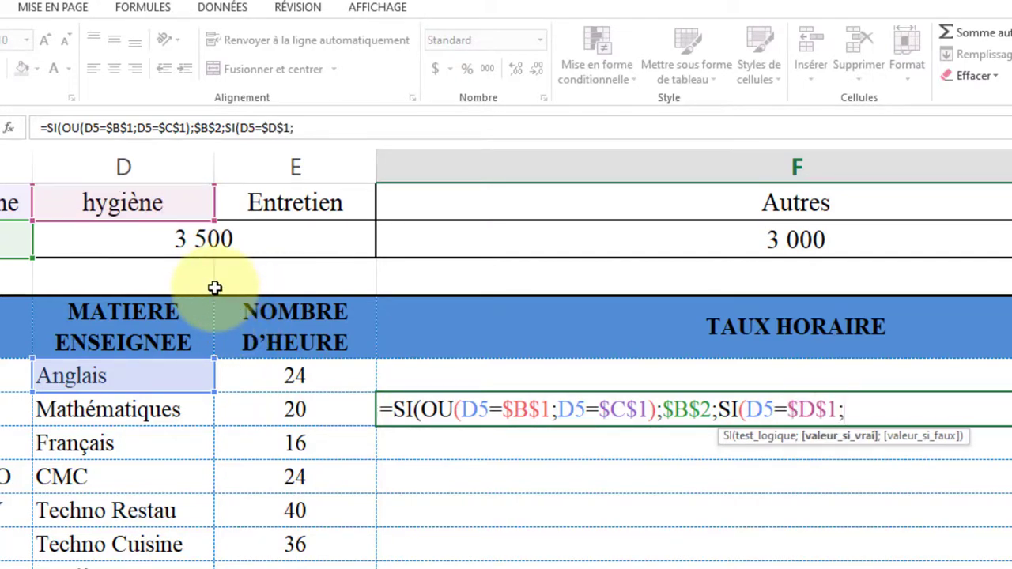
Add D5=$E$1 (Entretien) as a second condition in the nested SI, with an absolute reference, and close the parenthesis
{"action": "left_click", "coordinate": [122, 377]}
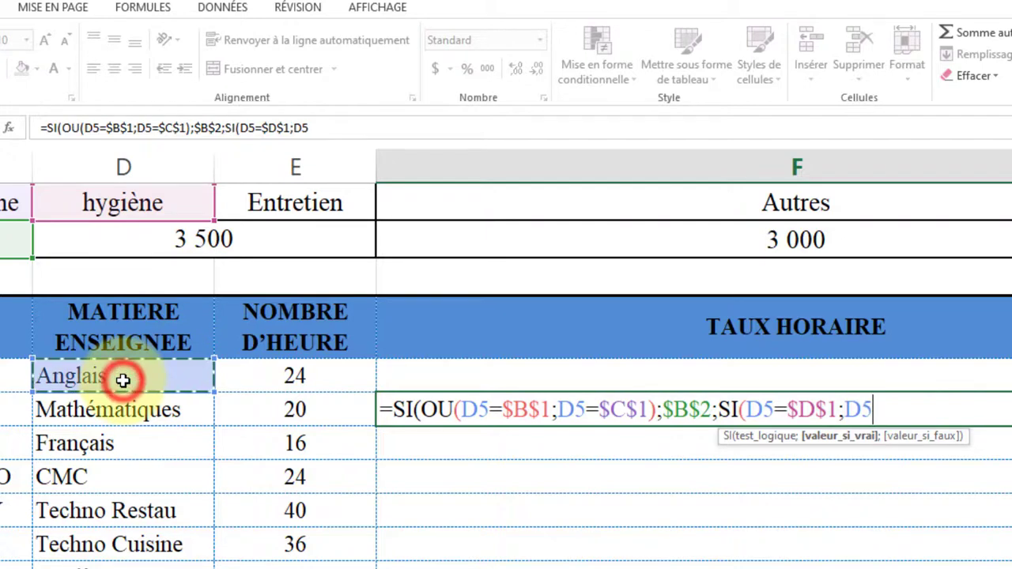
{"action": "type", "text": "="}
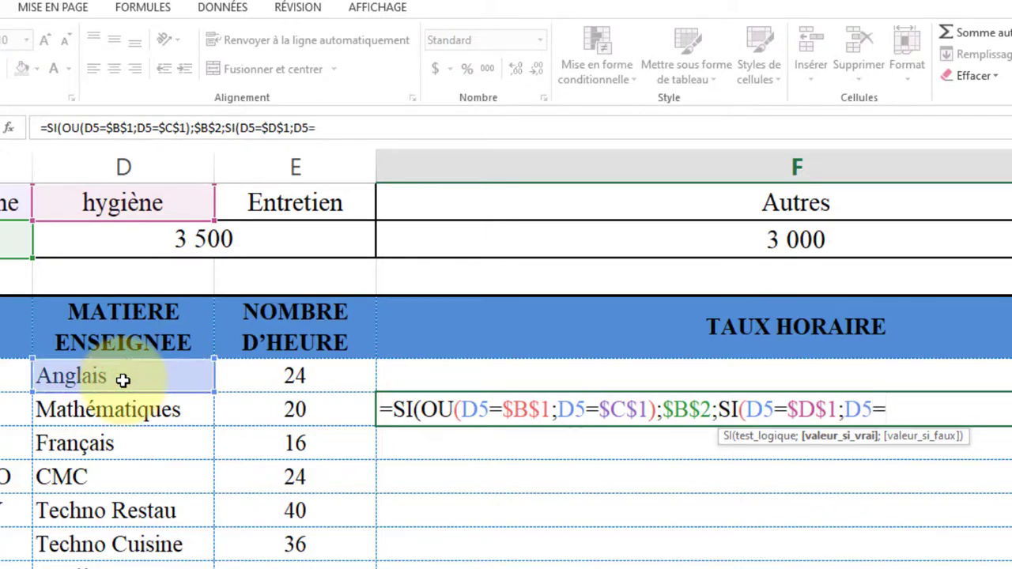
{"action": "left_click", "coordinate": [261, 207]}
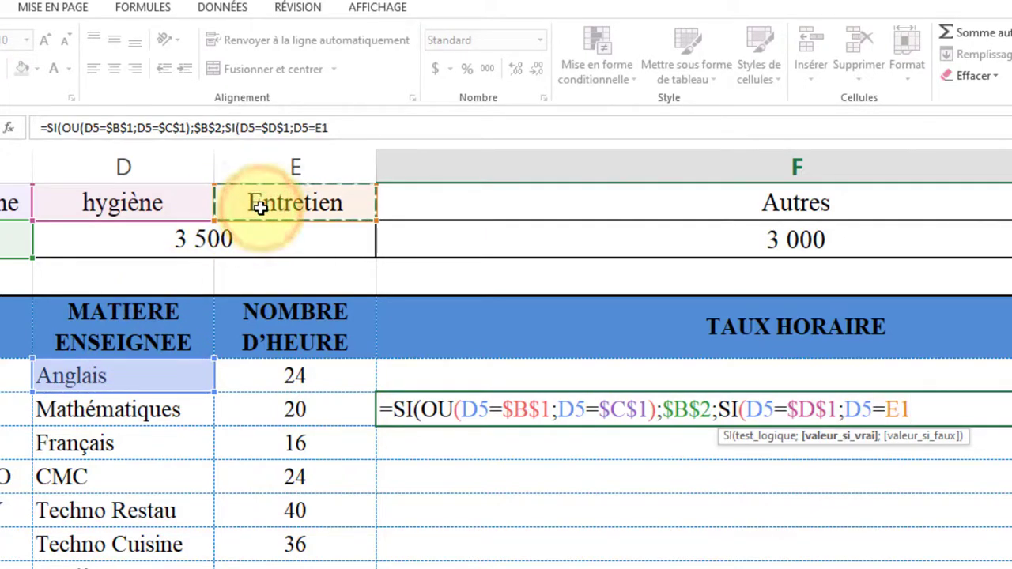
{"action": "type", "text": "\""}
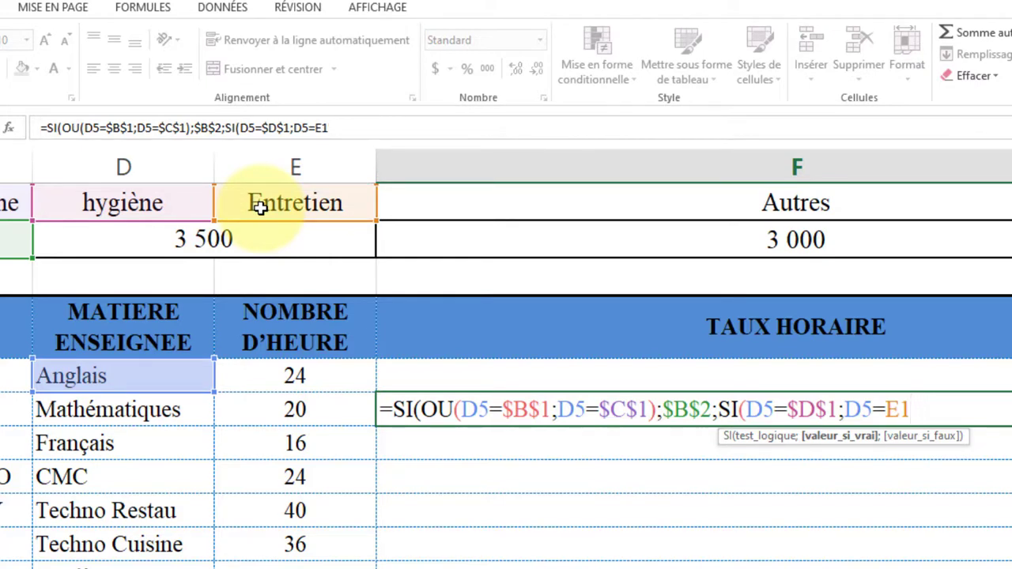
{"action": "key", "text": "F4"}
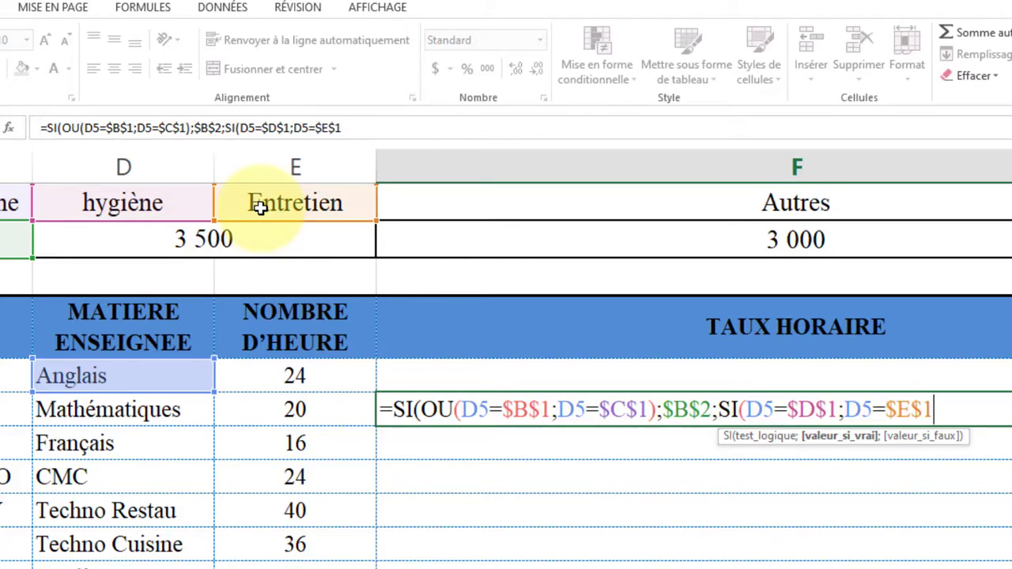
{"action": "type", "text": ")"}
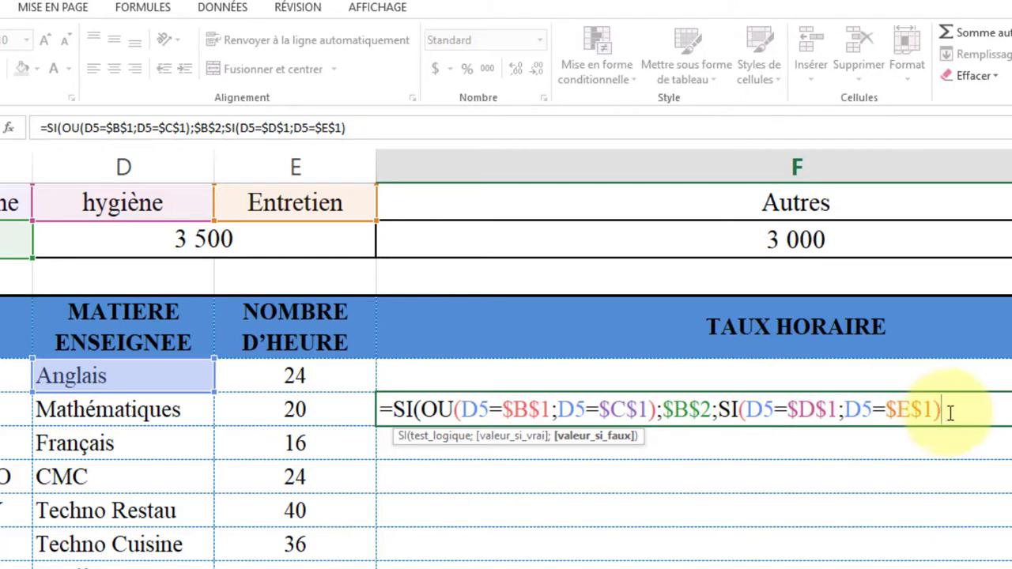
Wrap the nested SI's hygiène and Entretien conditions in an OU function and move on to its value if true
{"action": "left_click", "coordinate": [746, 409]}
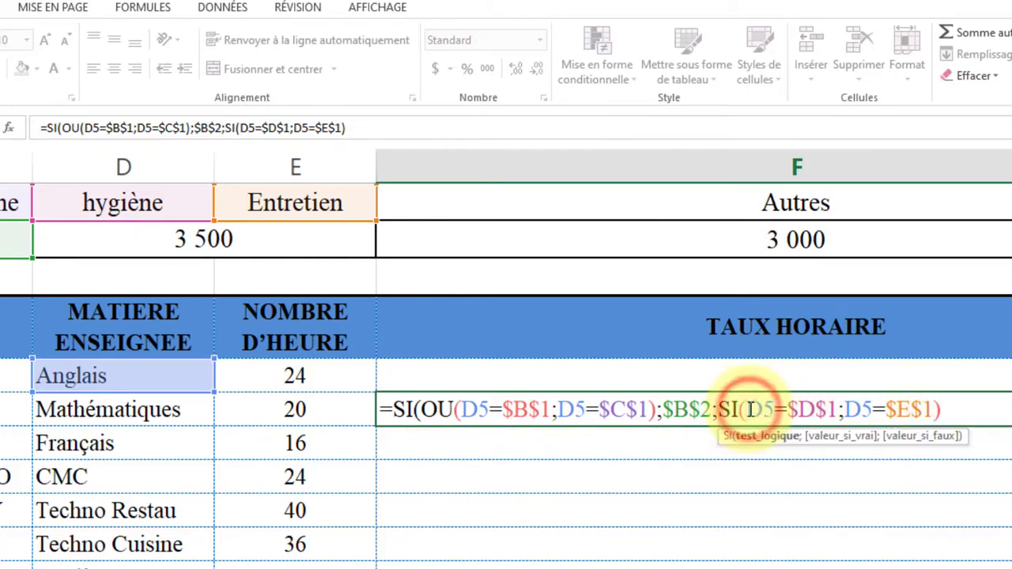
{"action": "type", "text": "ou("}
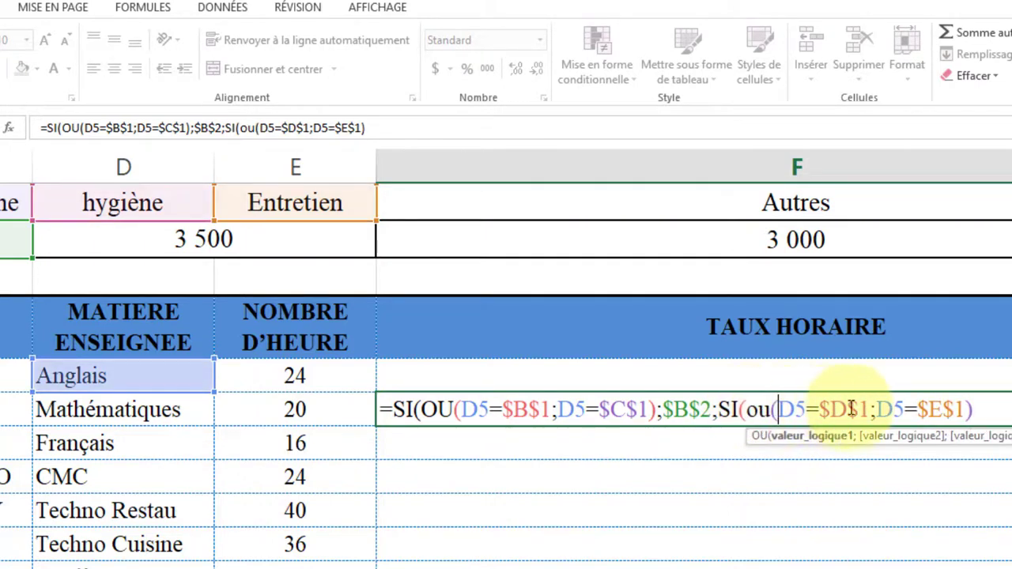
{"action": "left_click", "coordinate": [999, 411]}
{"action": "type", "text": ";"}
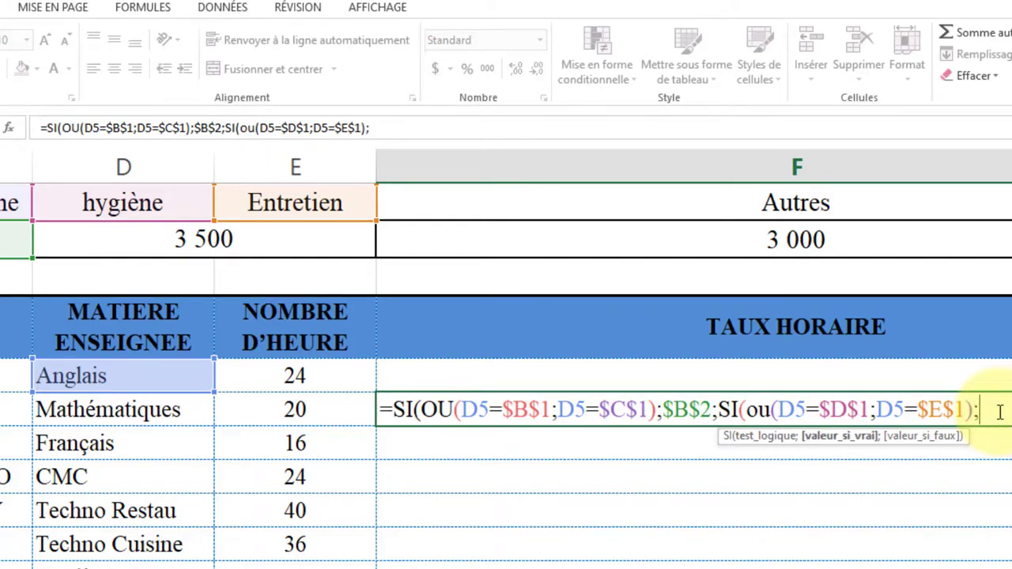
Give the absolute reference $D$2 as the nested SI function's value if true and move on to its value if false
{"action": "left_click", "coordinate": [177, 248]}
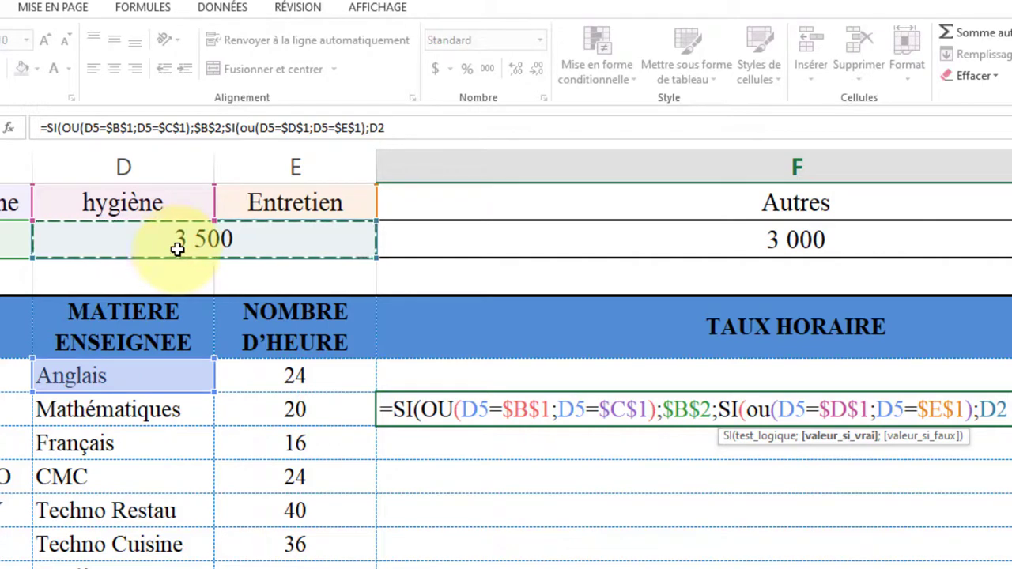
{"action": "key", "text": "F4"}
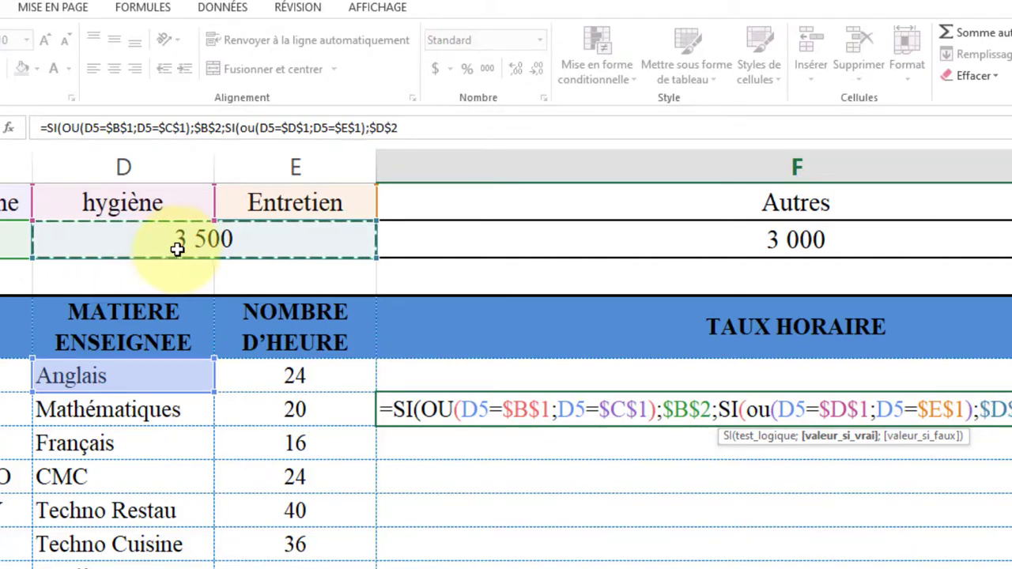
{"action": "type", "text": ";"}
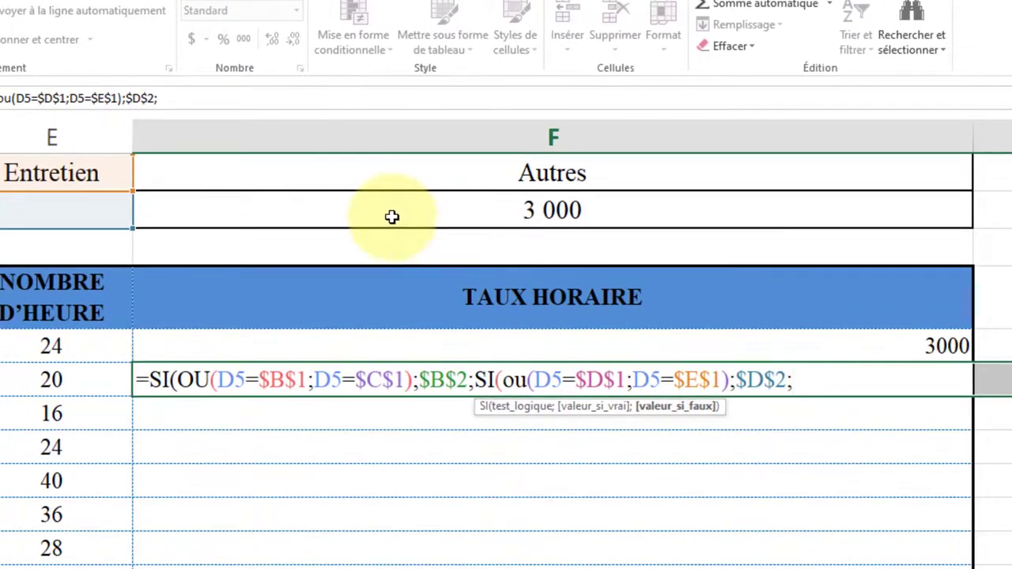
Give $F$2 (the Autres rate) as the nested SI's value if false, close both SI functions and enter the formula
{"action": "left_click", "coordinate": [392, 217]}
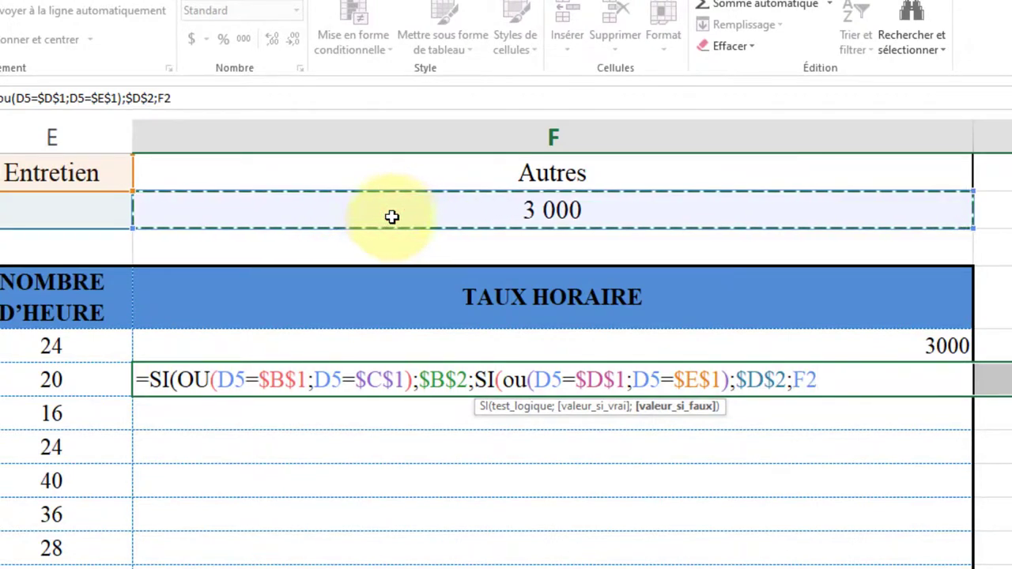
{"action": "key", "text": "F4"}
{"action": "left_click_drag", "start_coordinate": [392, 216], "coordinate": [251, 211]}
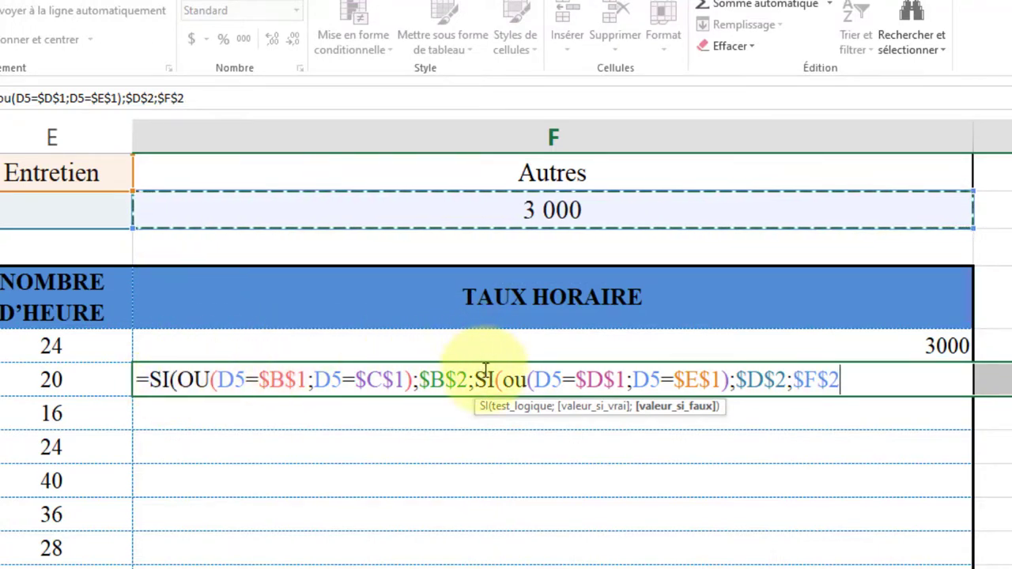
{"action": "type", "text": ")"}
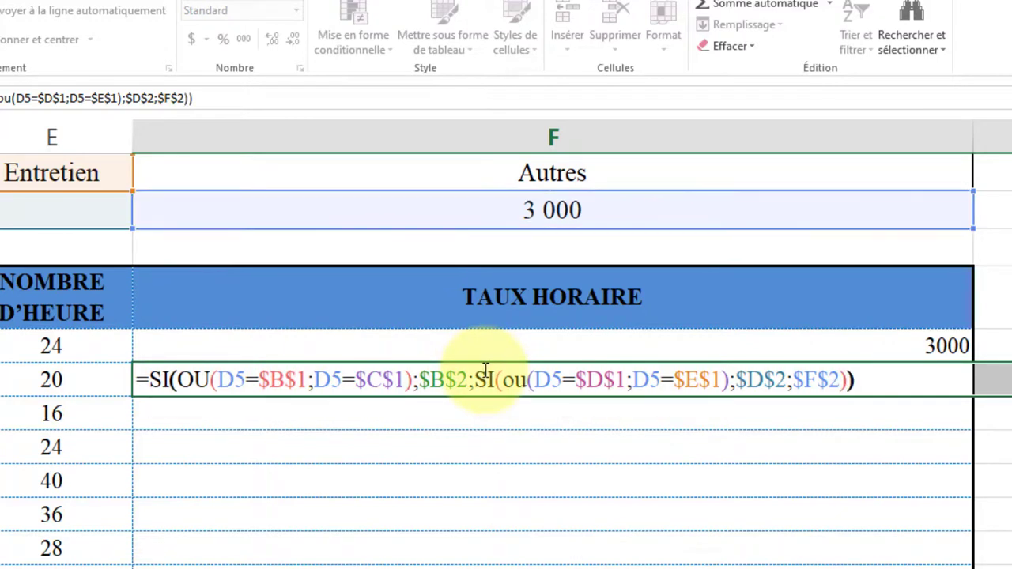
{"action": "key", "text": "Return"}
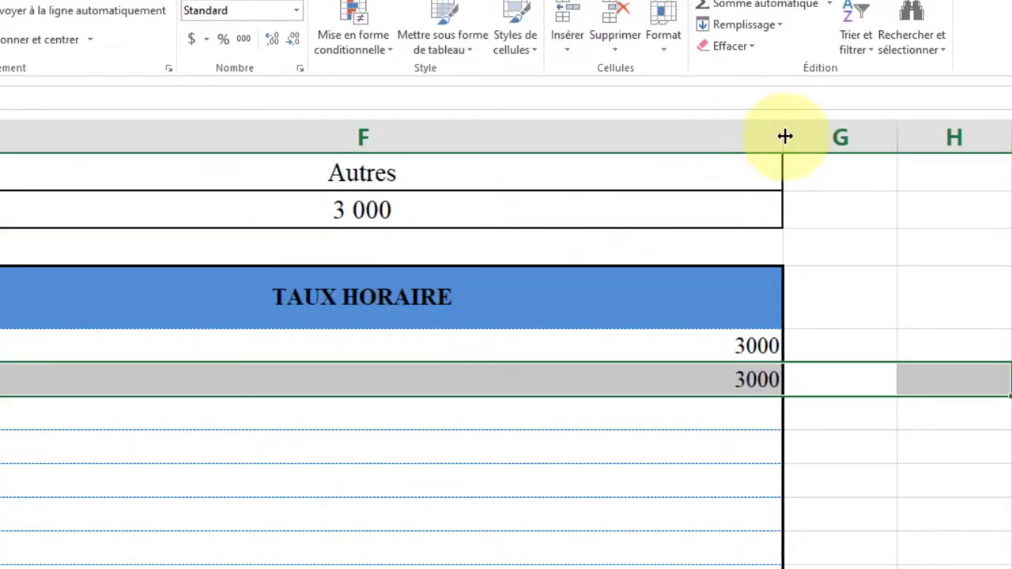
Narrow column F and fill the F6 formula down the TAUX HORAIRE column for the remaining teachers
{"action": "left_click_drag", "start_coordinate": [786, 137], "coordinate": [92, 153]}
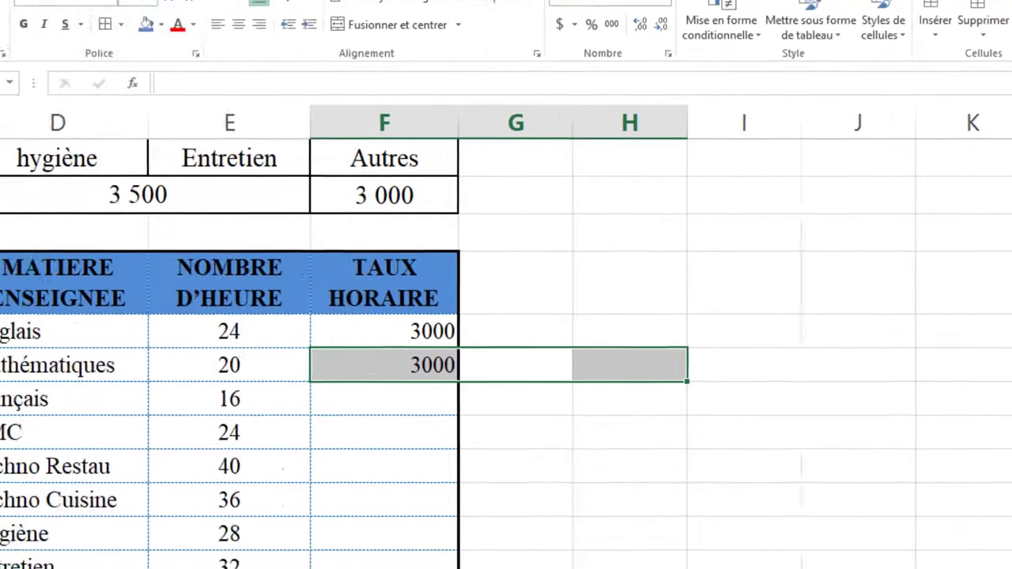
{"action": "left_click", "coordinate": [988, 328]}
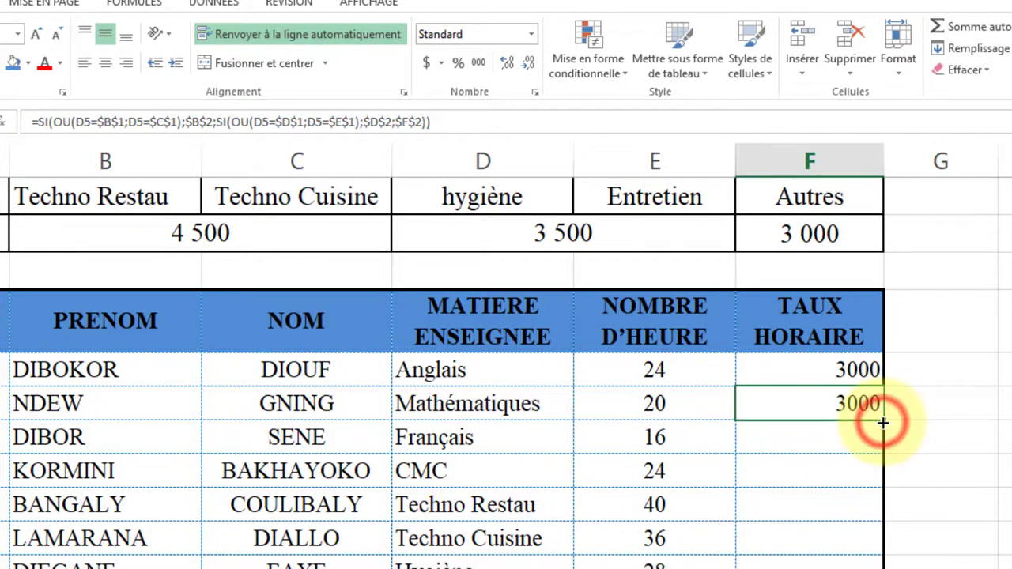
{"action": "left_click_drag", "start_coordinate": [878, 435], "coordinate": [870, 567]}
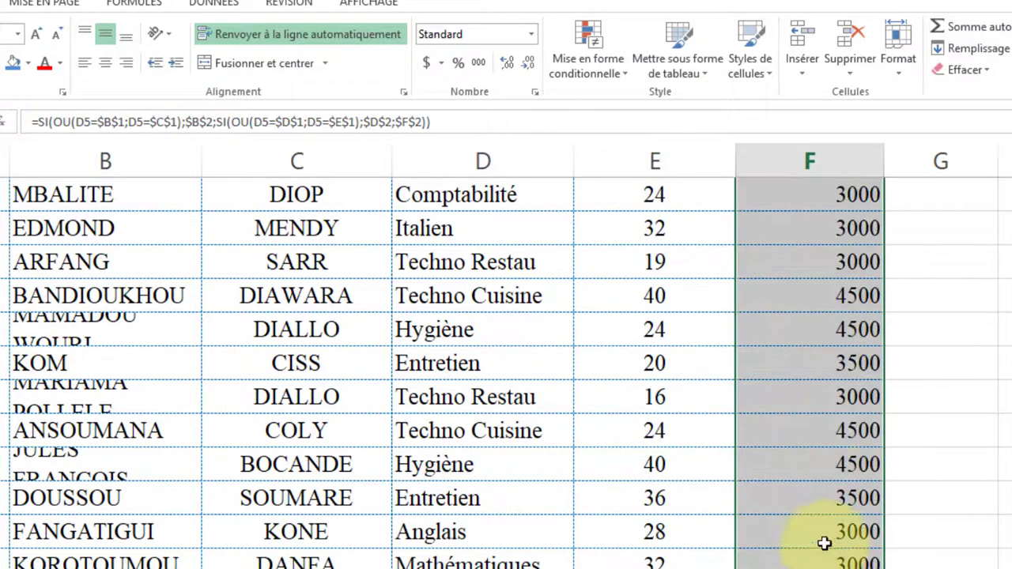
Compare the filled TAUX HORAIRE rates with the subjects taught and the rate table, and inspect the formula in F5
{"action": "left_click", "coordinate": [828, 422]}
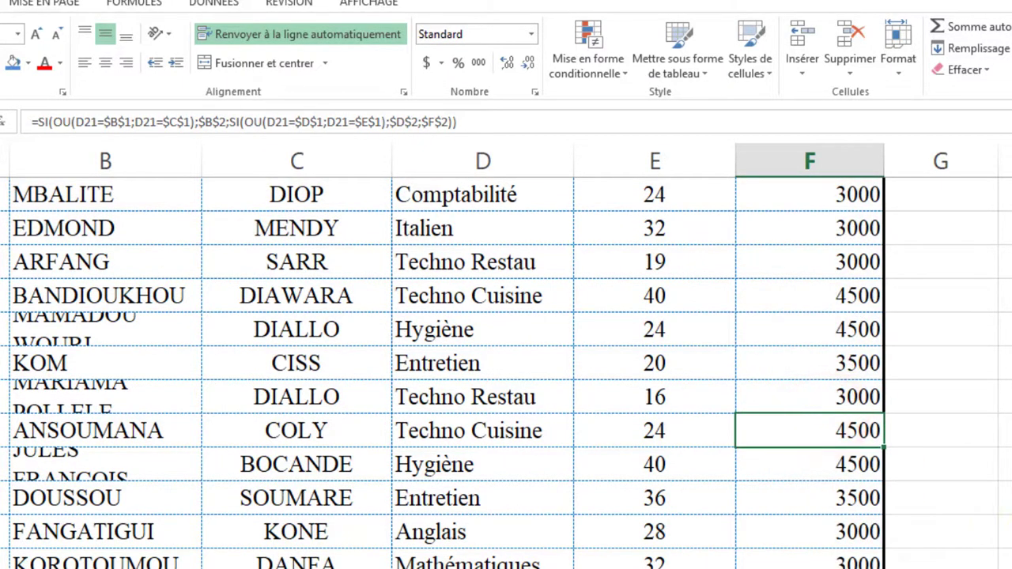
{"action": "left_click", "coordinate": [522, 568]}
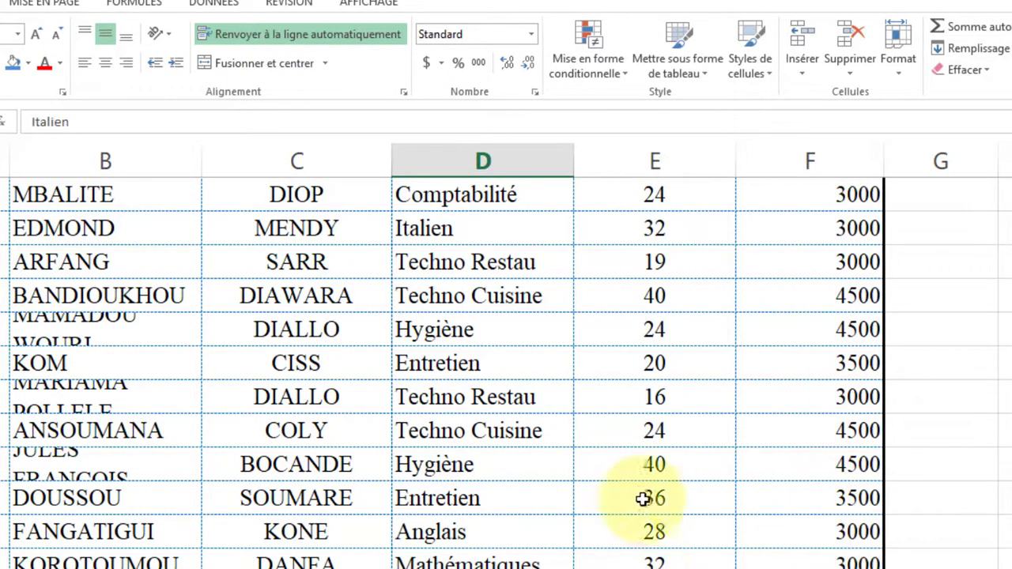
{"action": "left_click", "coordinate": [547, 494]}
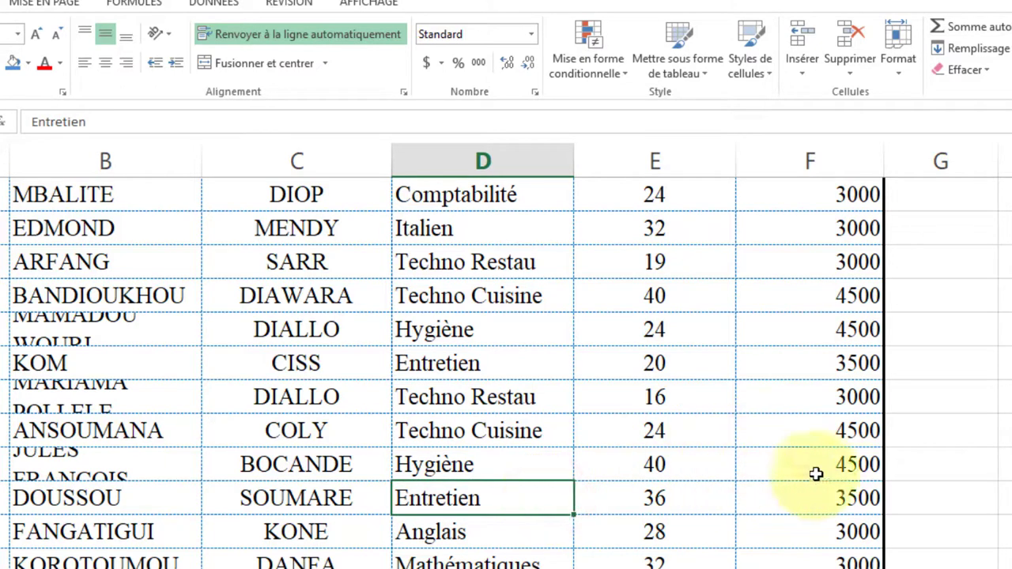
{"action": "left_click", "coordinate": [850, 464]}
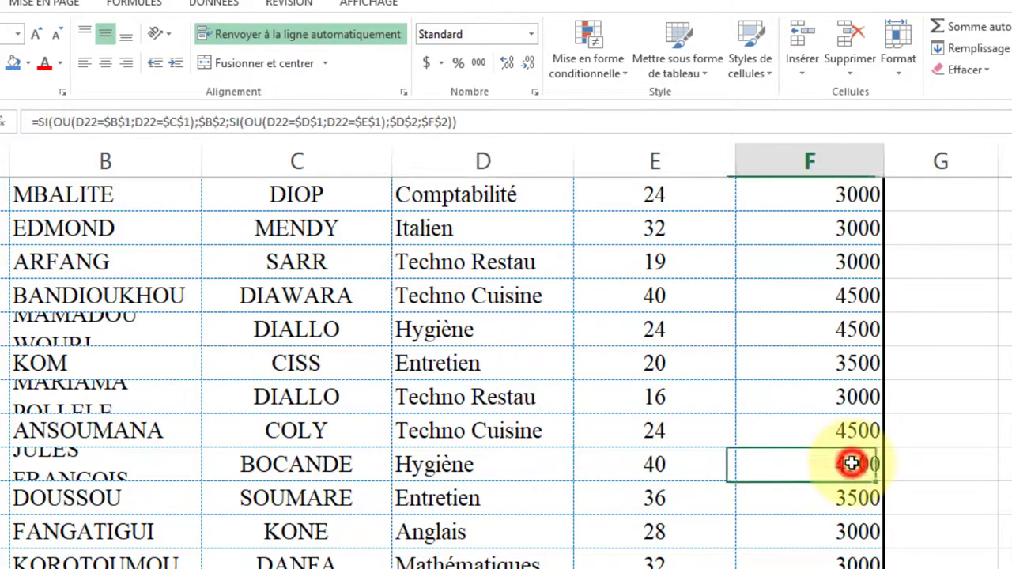
{"action": "scroll", "coordinate": [506, 356], "scroll_direction": "up", "scroll_amount": 6}
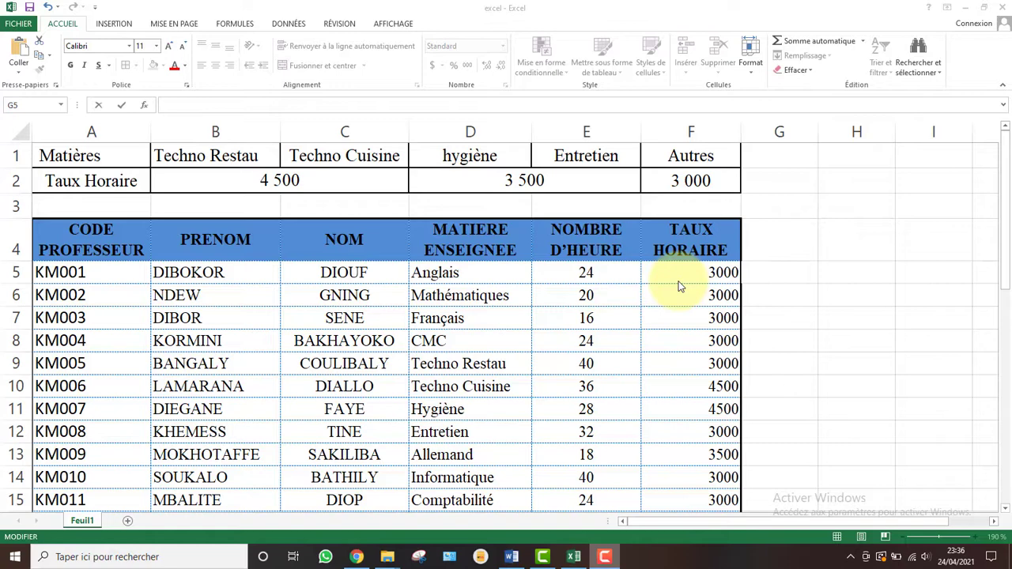
{"action": "double_click", "coordinate": [761, 268]}
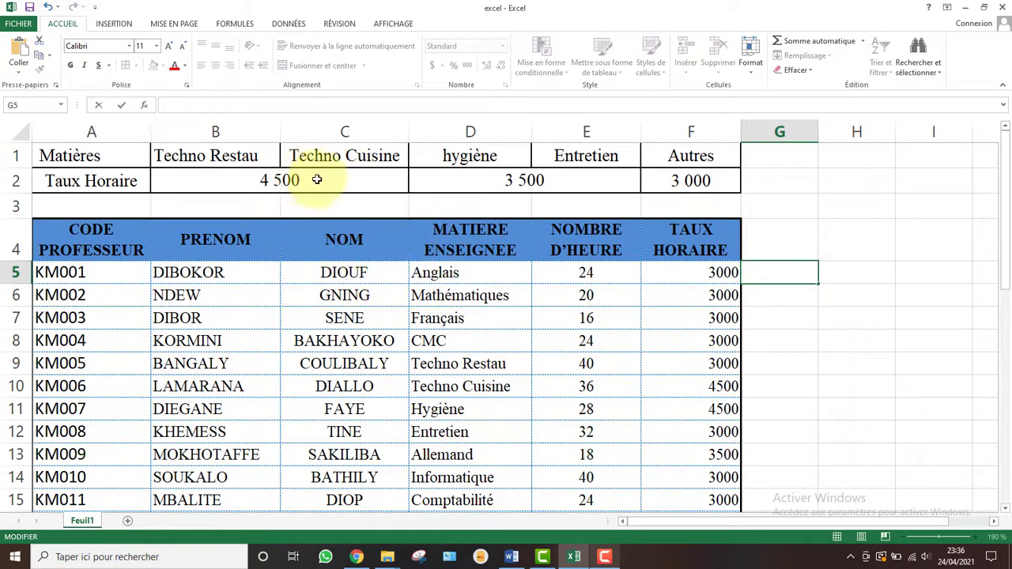
{"action": "left_click", "coordinate": [688, 271]}
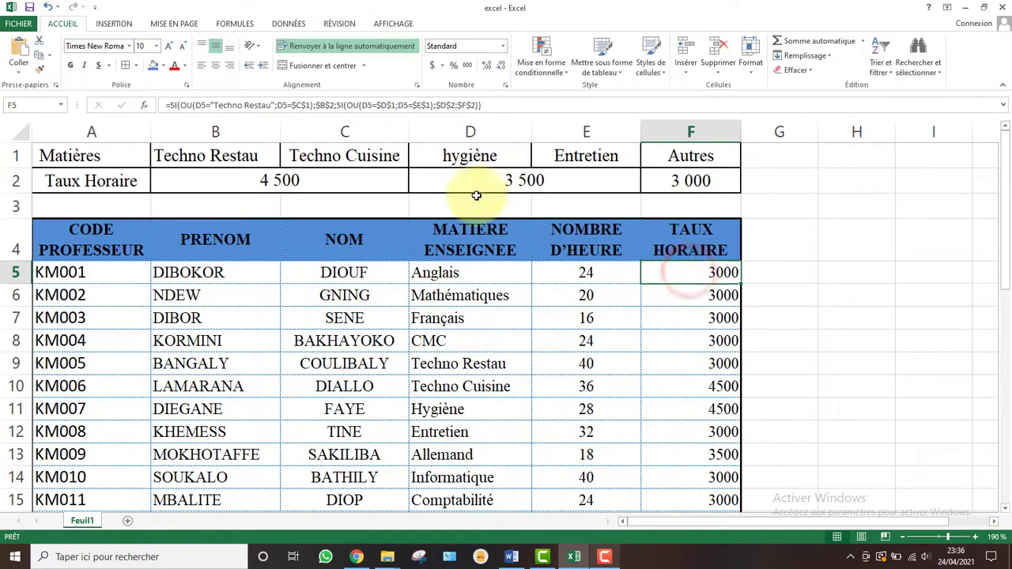
Review the rate table's subject groups and their hourly rates against the first teacher's subject
{"action": "left_click", "coordinate": [772, 272]}
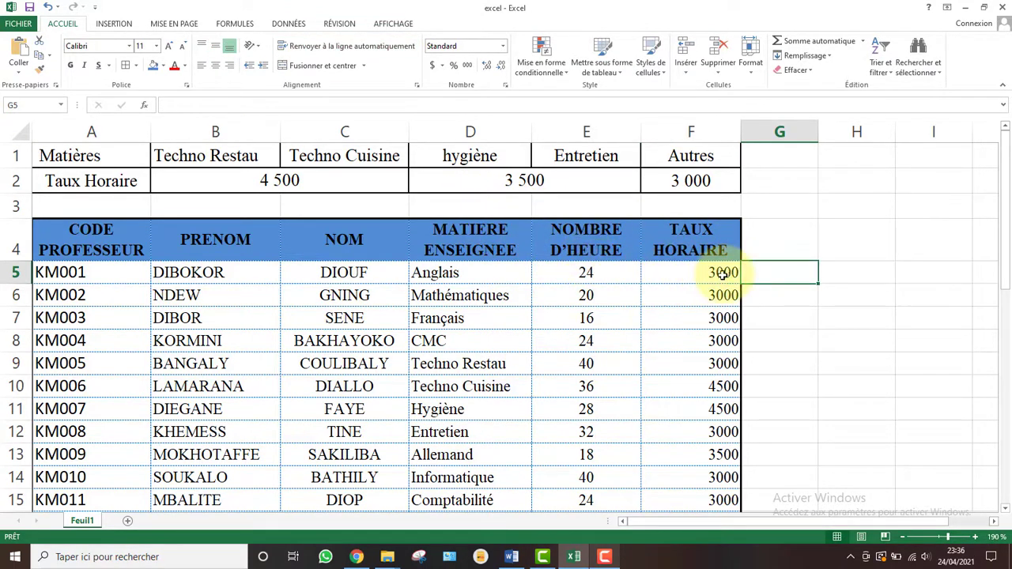
{"action": "left_click", "coordinate": [507, 272]}
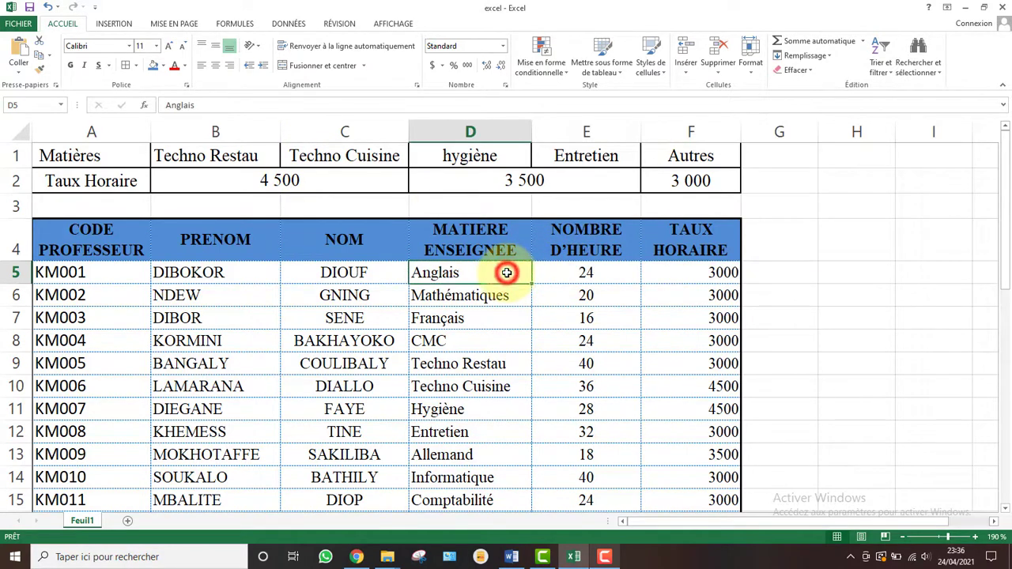
{"action": "left_click", "coordinate": [279, 180]}
{"action": "left_click", "coordinate": [564, 274]}
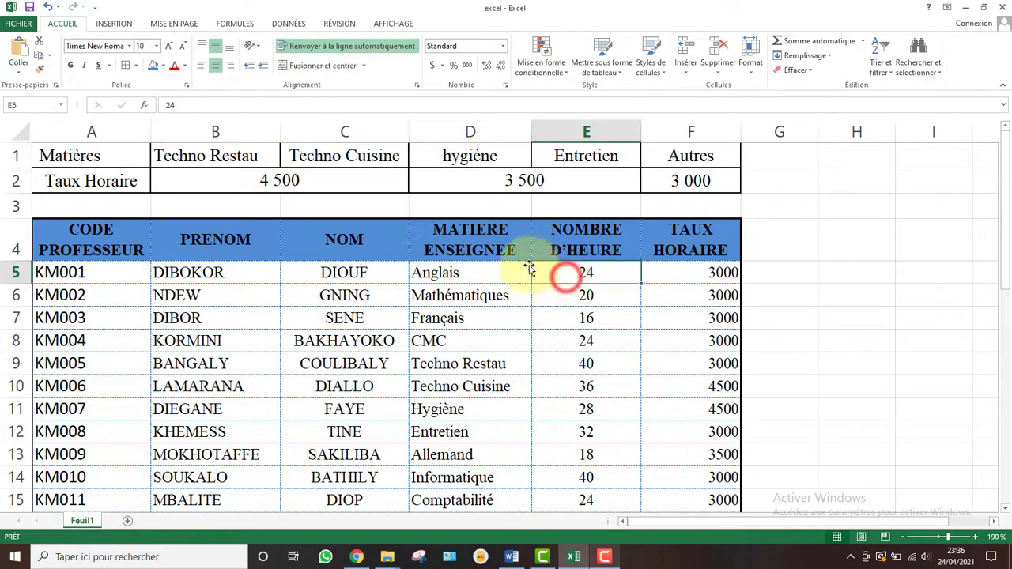
{"action": "left_click", "coordinate": [324, 157]}
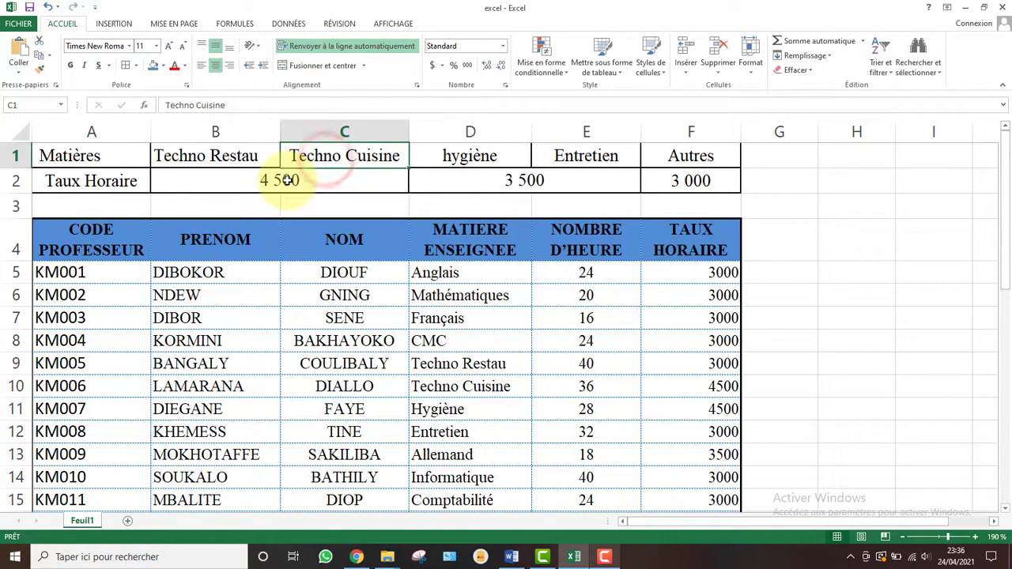
{"action": "left_click", "coordinate": [283, 181]}
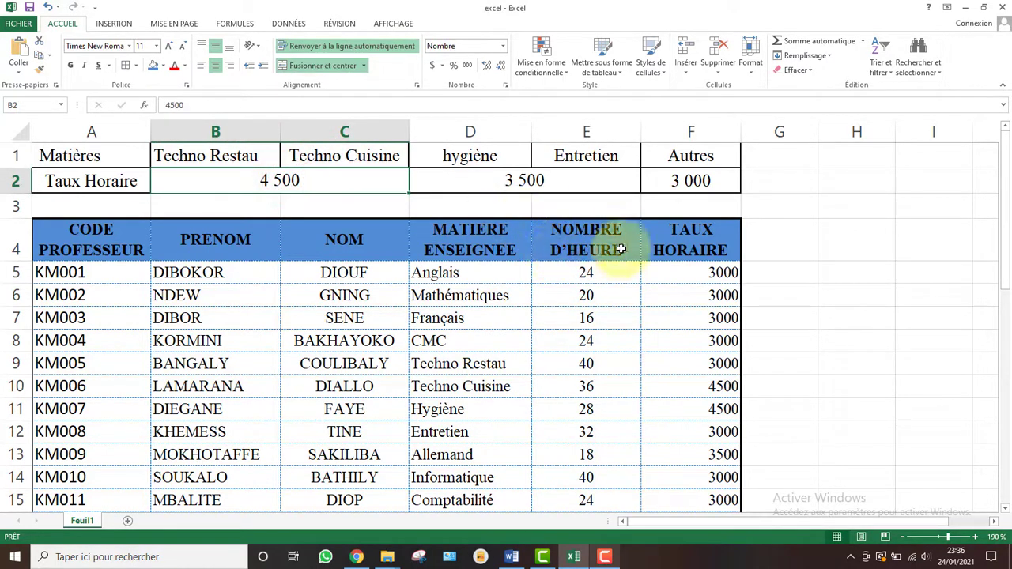
{"action": "left_click", "coordinate": [488, 162]}
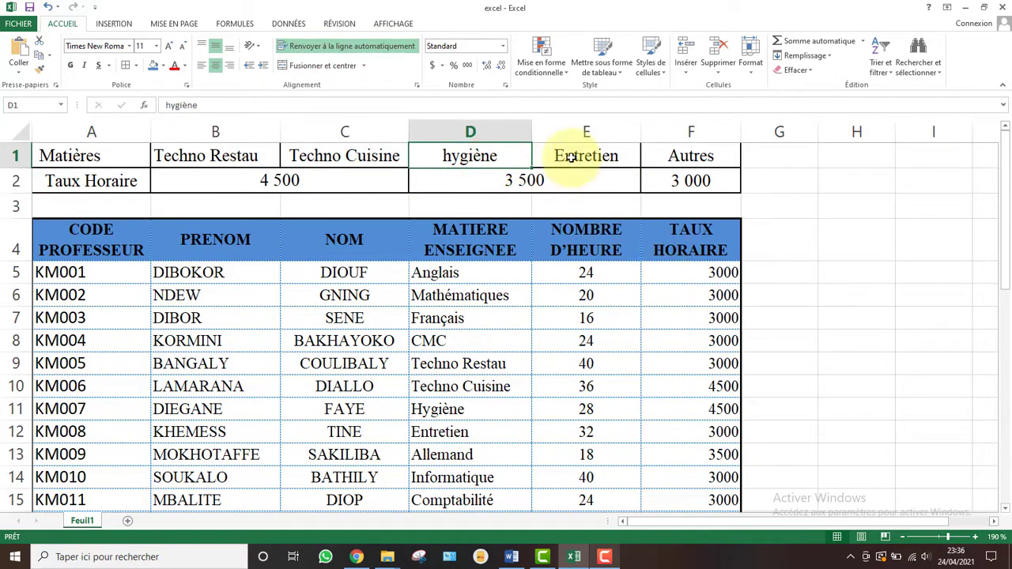
{"action": "left_click", "coordinate": [518, 180]}
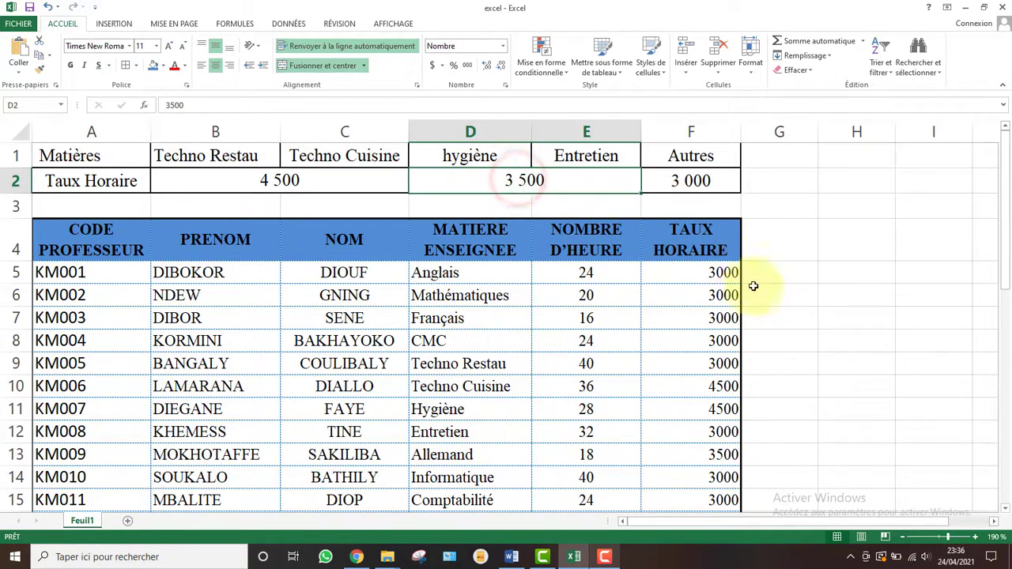
{"action": "left_click", "coordinate": [681, 180]}
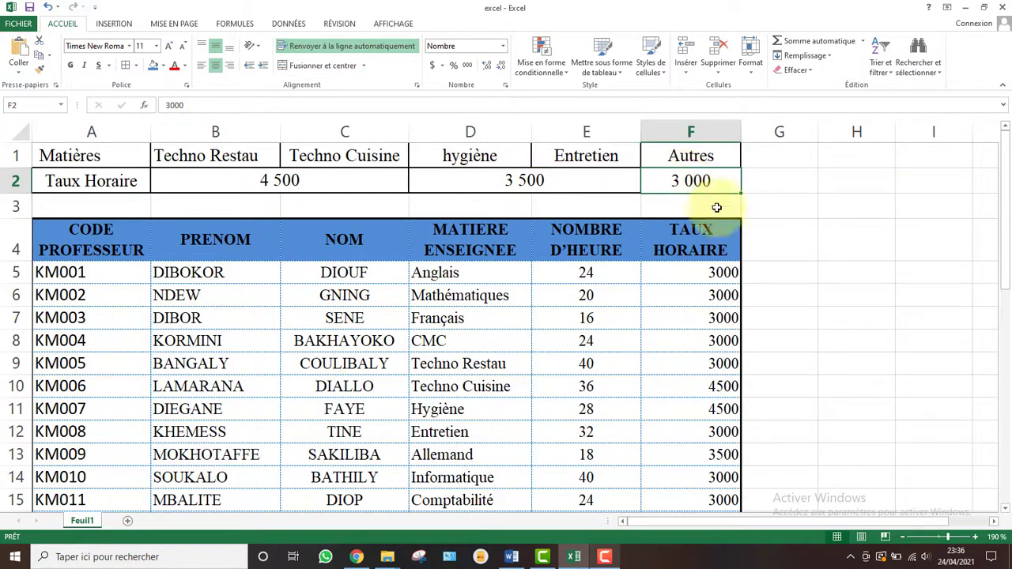
Enter =SI(OU(D5="techno cuisine";D5="techno restau");4500;SI(OU(D5="hygiène";D5="entretien");3500;3000)) in G5 and fill it down beside TAUX HORAIRE
{"action": "left_click", "coordinate": [762, 282]}
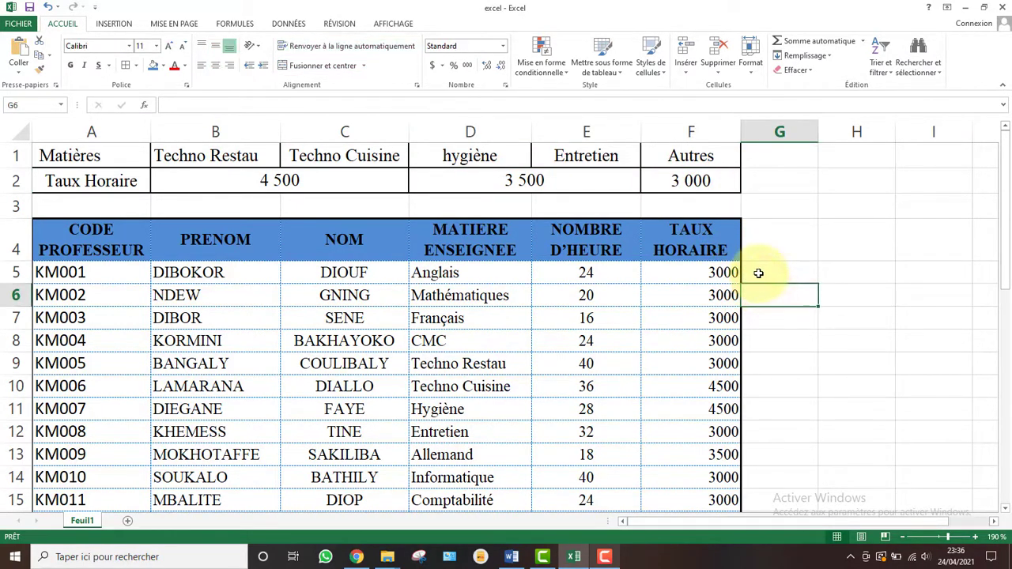
{"action": "type", "text": "="}
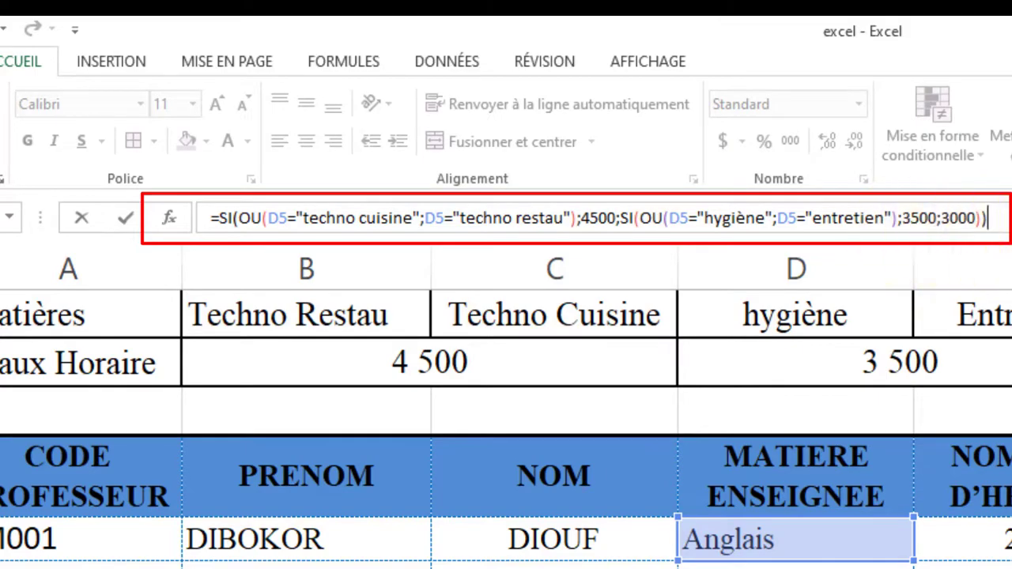
{"action": "key", "text": "Return"}
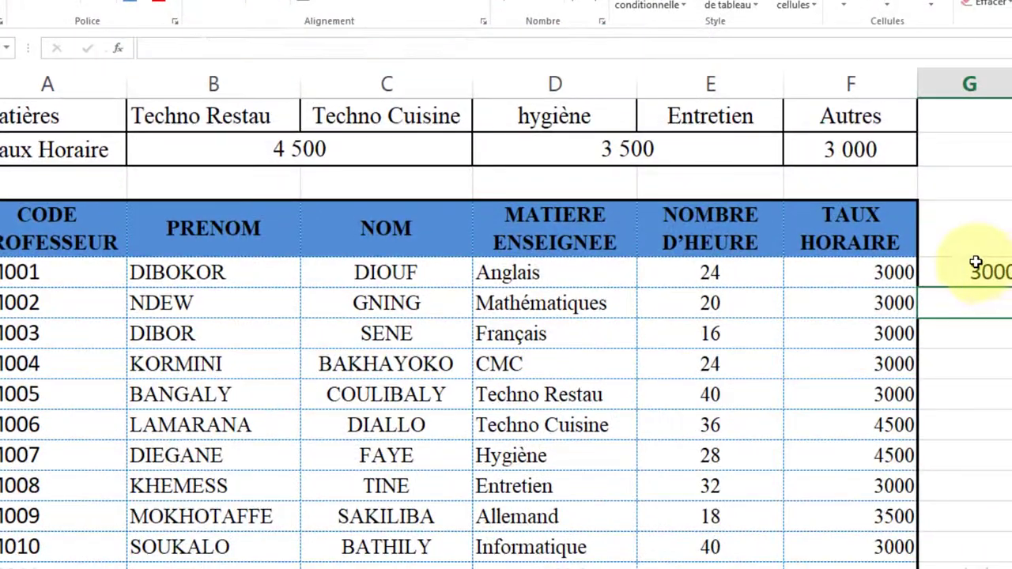
{"action": "left_click", "coordinate": [975, 262]}
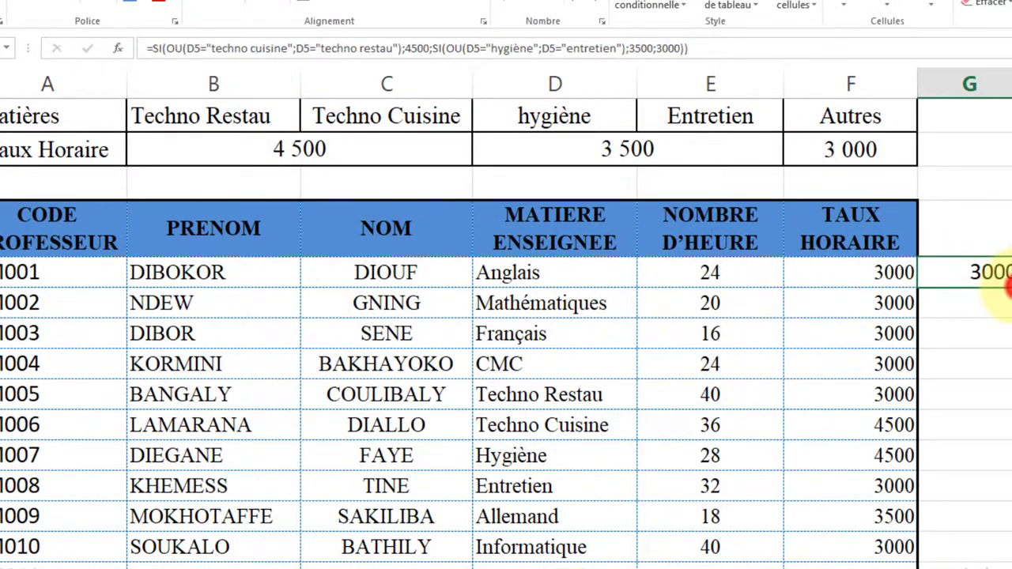
{"action": "double_click", "coordinate": [1009, 287]}
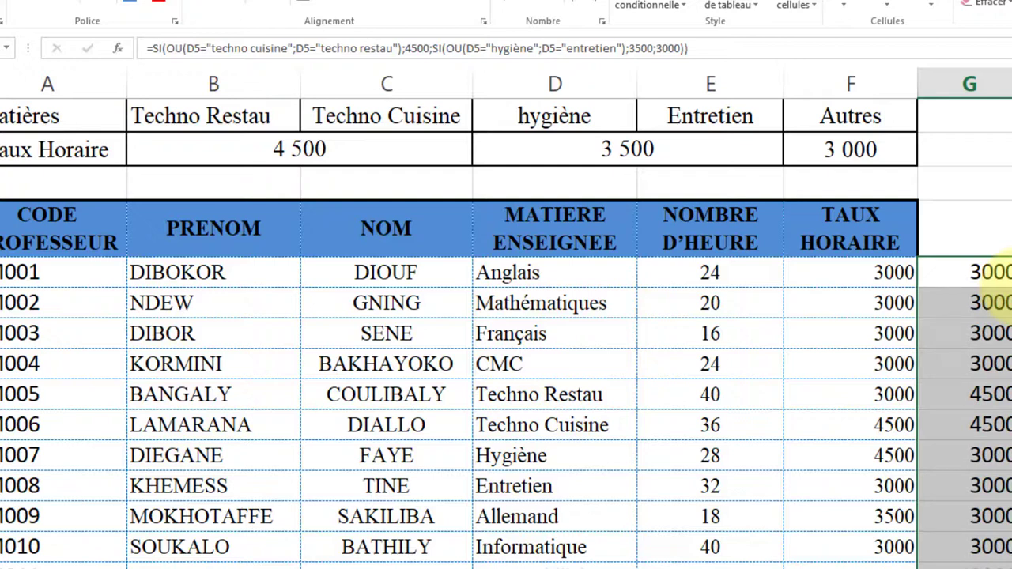
Clear the alternative rate formula from G5
{"action": "key", "text": "BackSpace"}
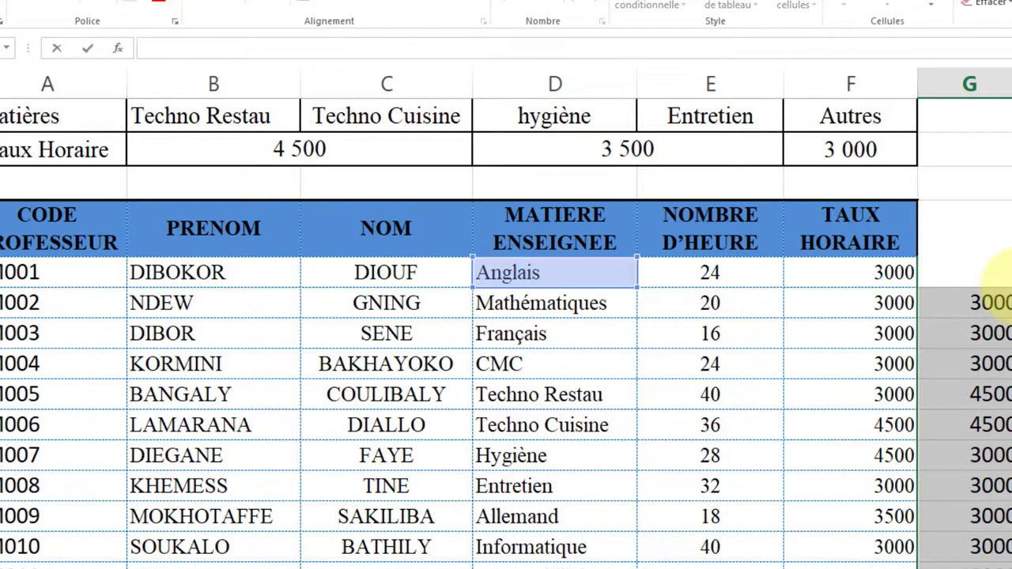